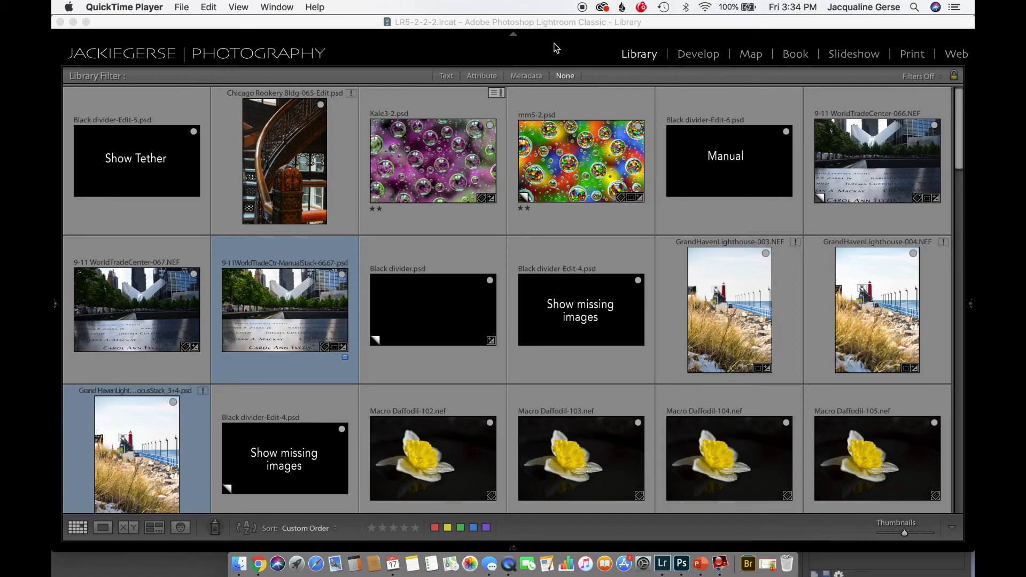
Start a tethered capture session named Macro Daffodil, using the custom text "test" and start number 9 for naming
click(372, 55)
click(345, 54)
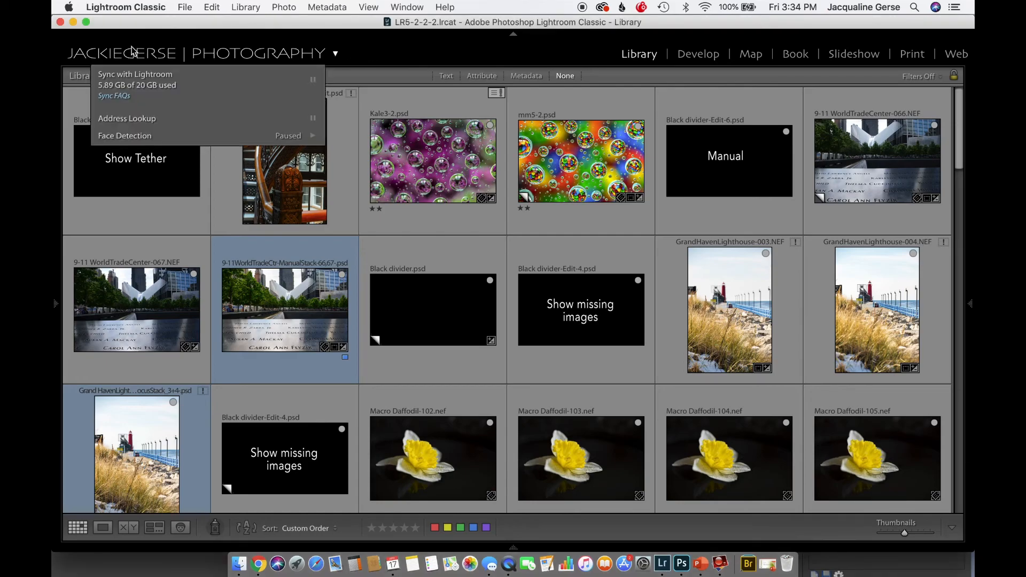
click(183, 12)
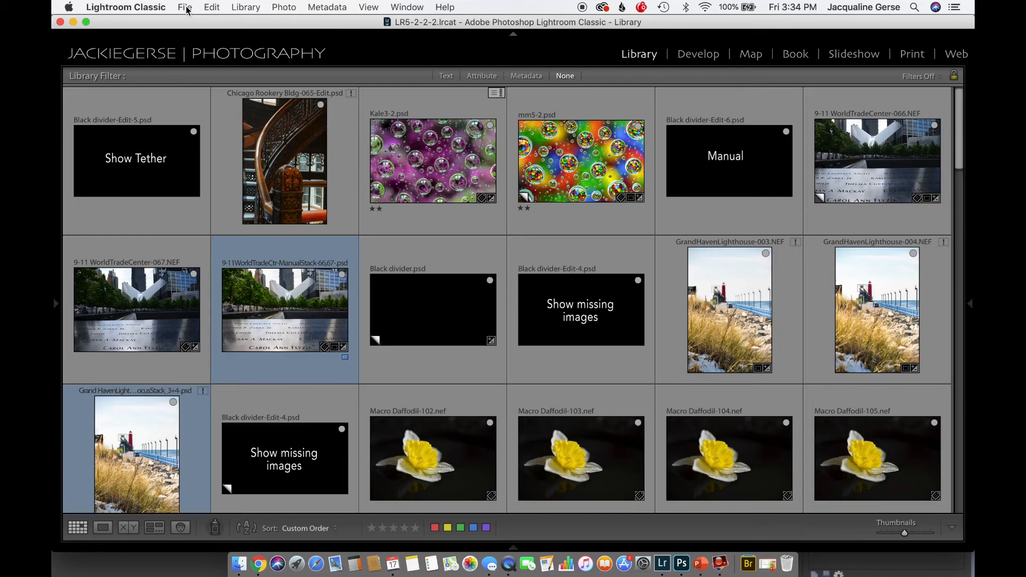
click(185, 8)
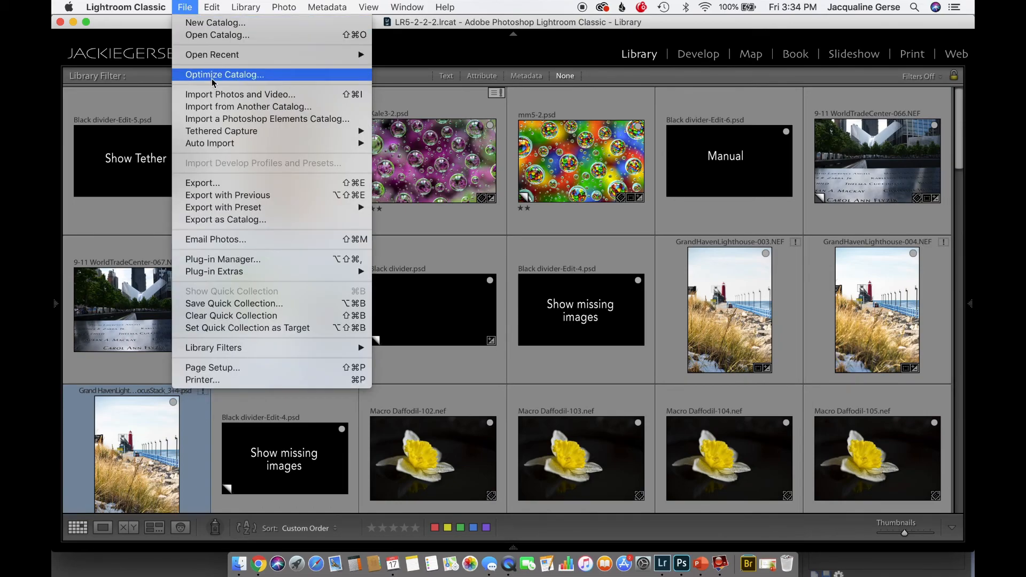
mouse_move(229, 135)
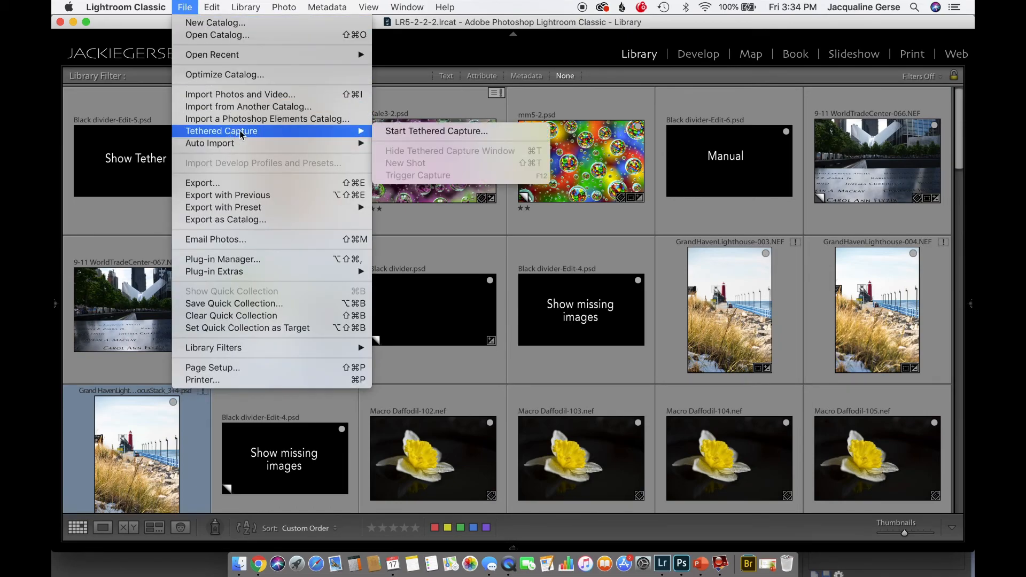
click(421, 132)
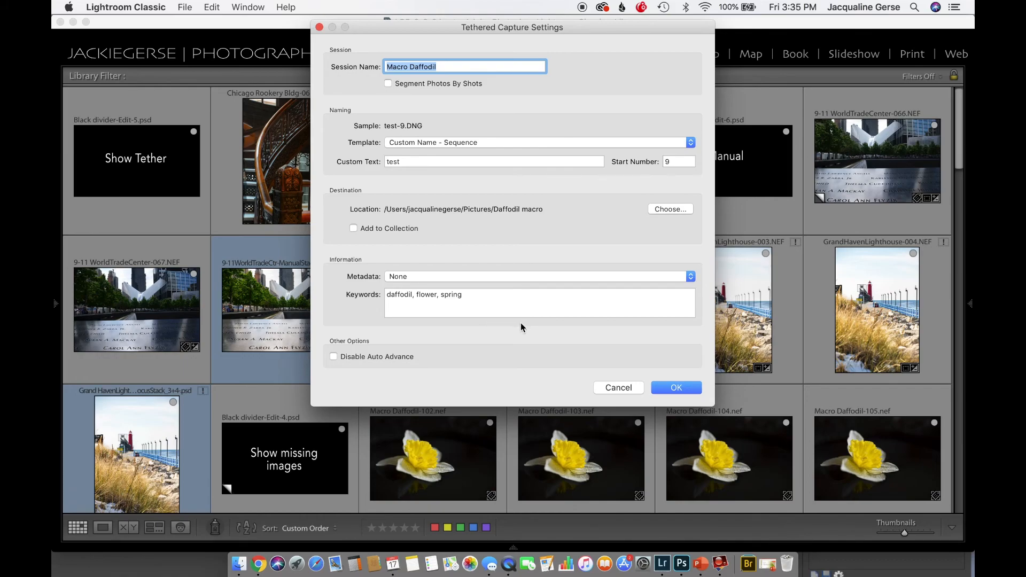
click(677, 388)
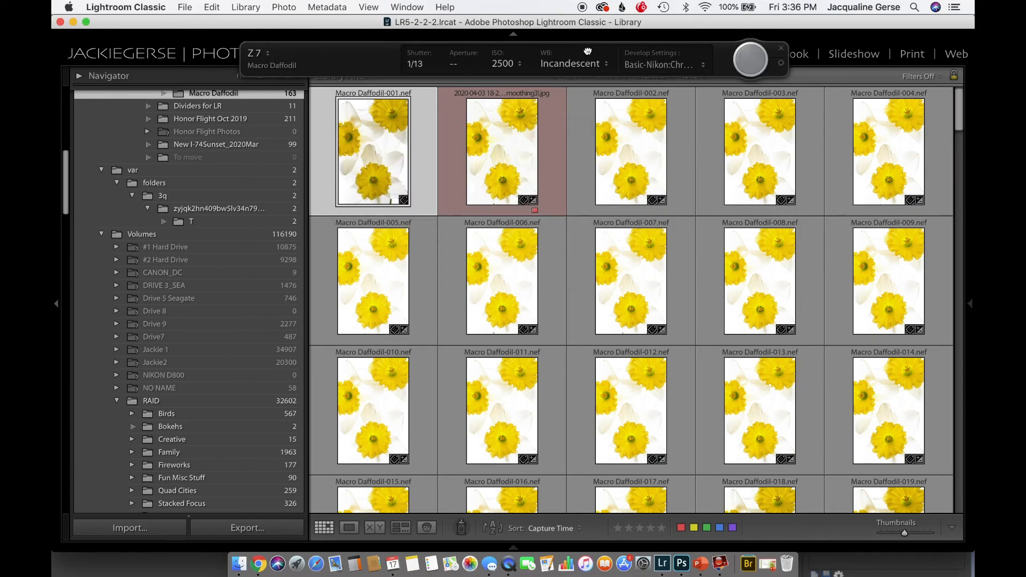
Reposition the floating tethered capture window and set the camera's white balance to Natural
drag(587, 51, 560, 56)
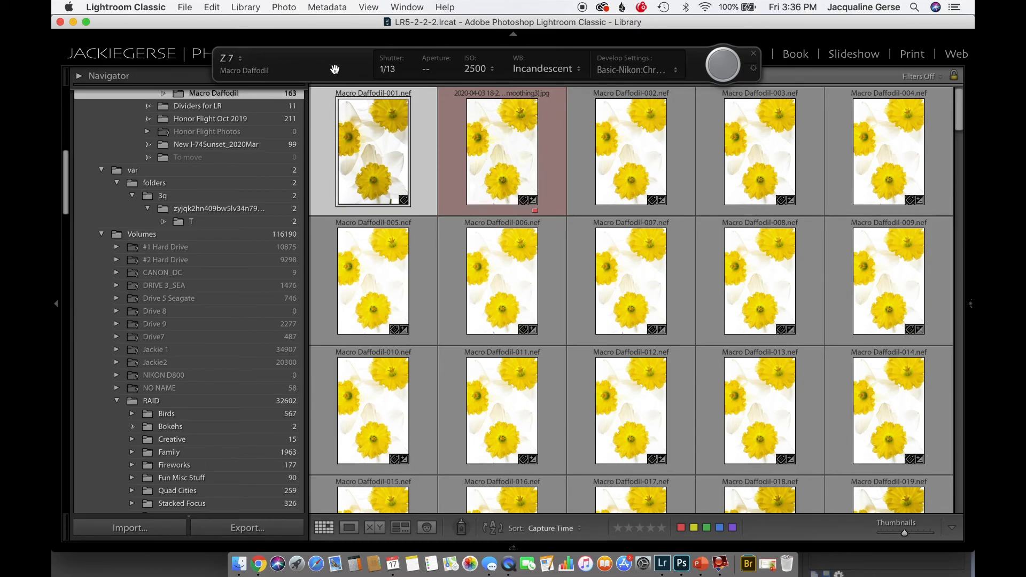
click(558, 71)
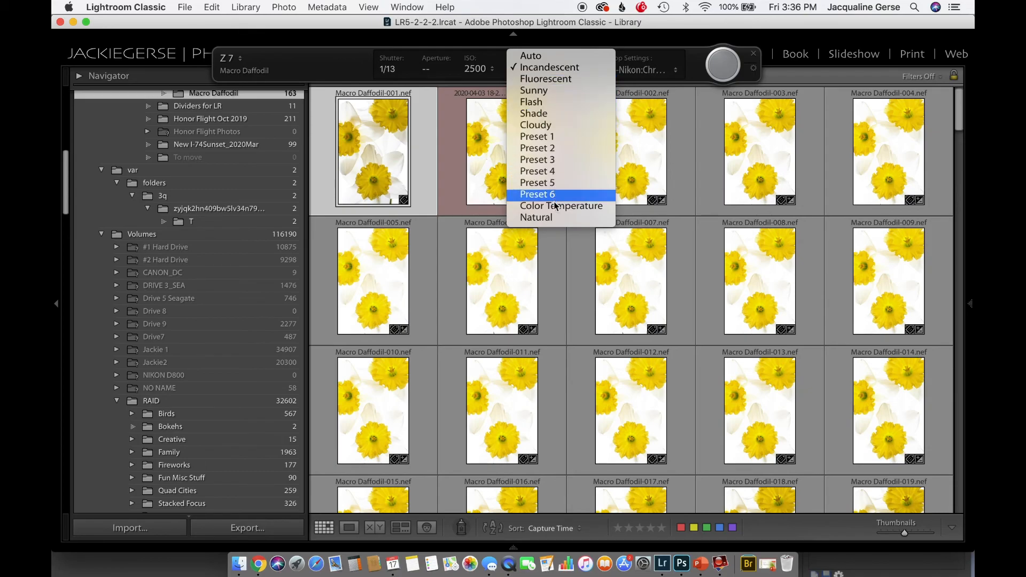
click(555, 219)
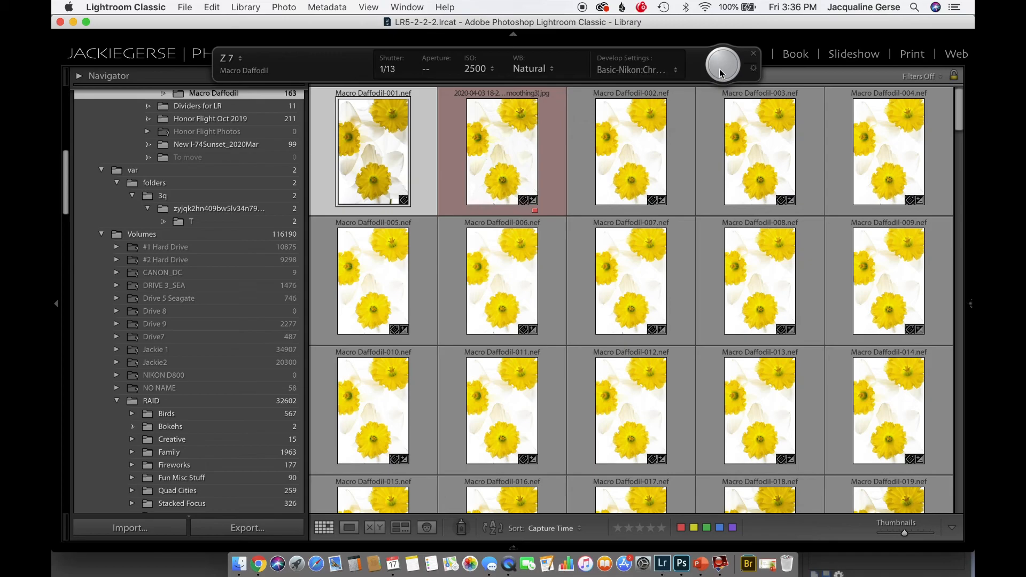
Capture a tethered photo and inspect test-9.nef enlarged around the lens lettering
click(716, 64)
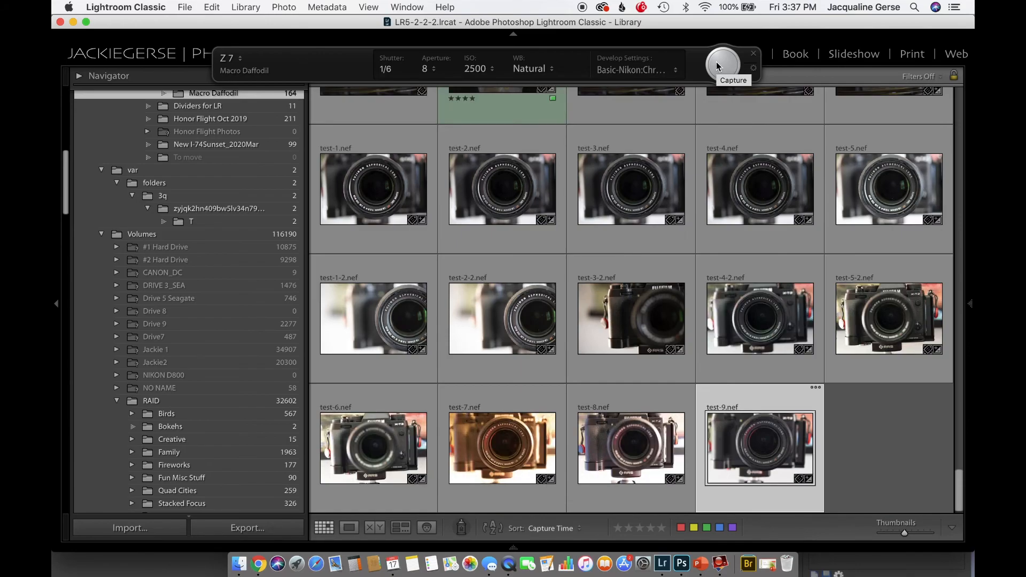
double_click(758, 439)
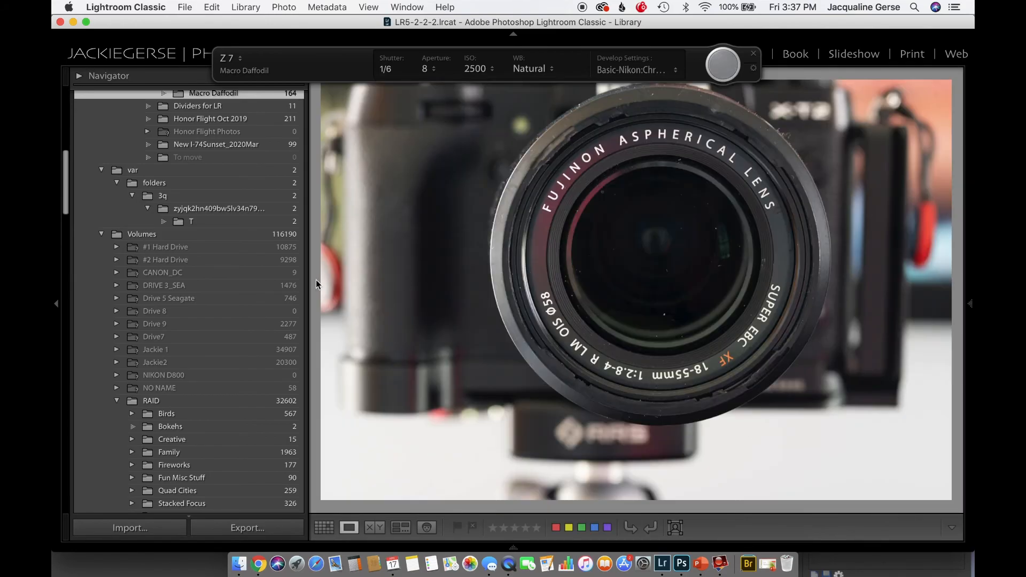
click(58, 303)
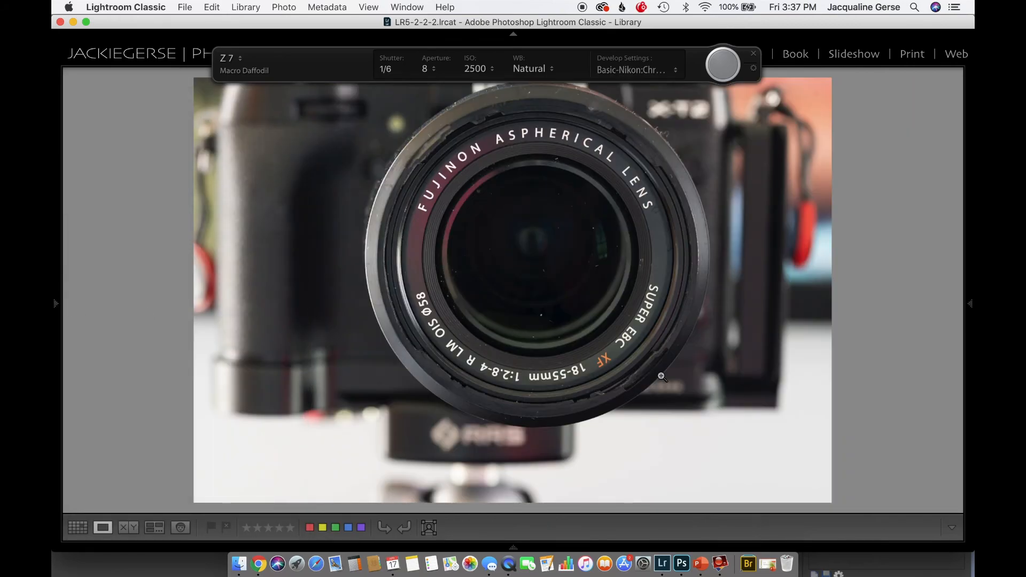
click(648, 203)
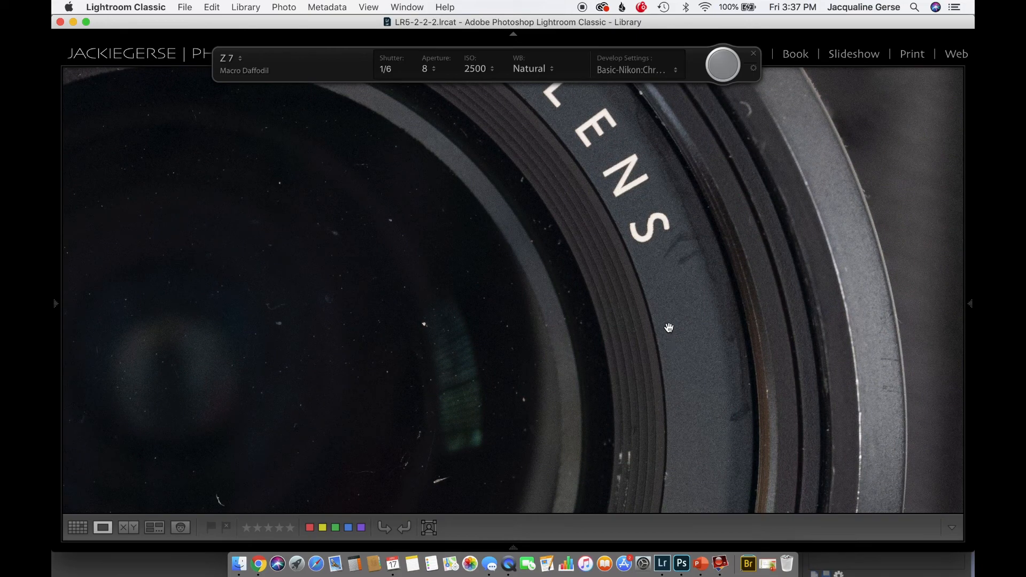
Return to the full image, capture another tethered photo and inspect the lens centre up close
click(645, 249)
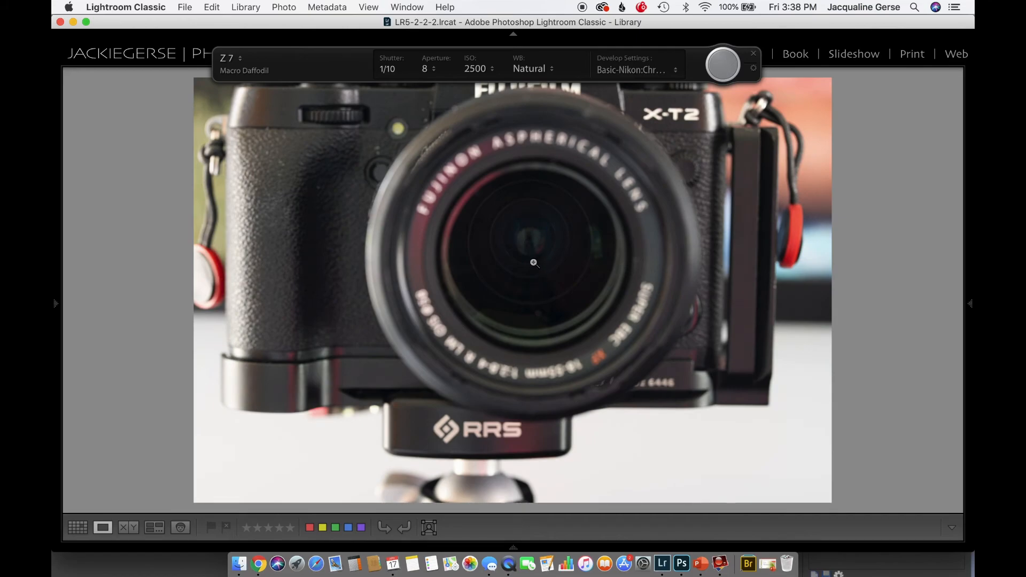
click(720, 70)
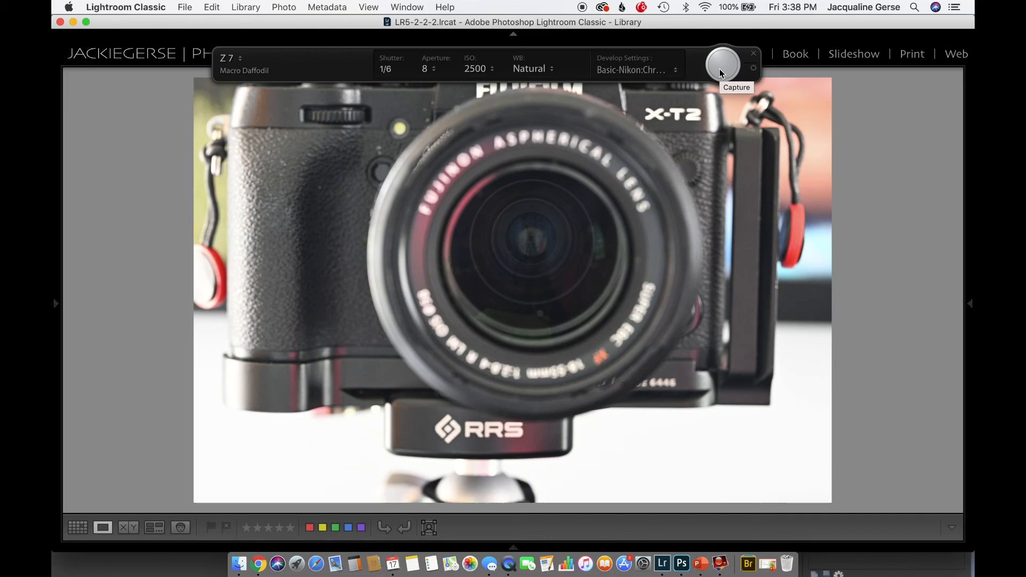
click(539, 248)
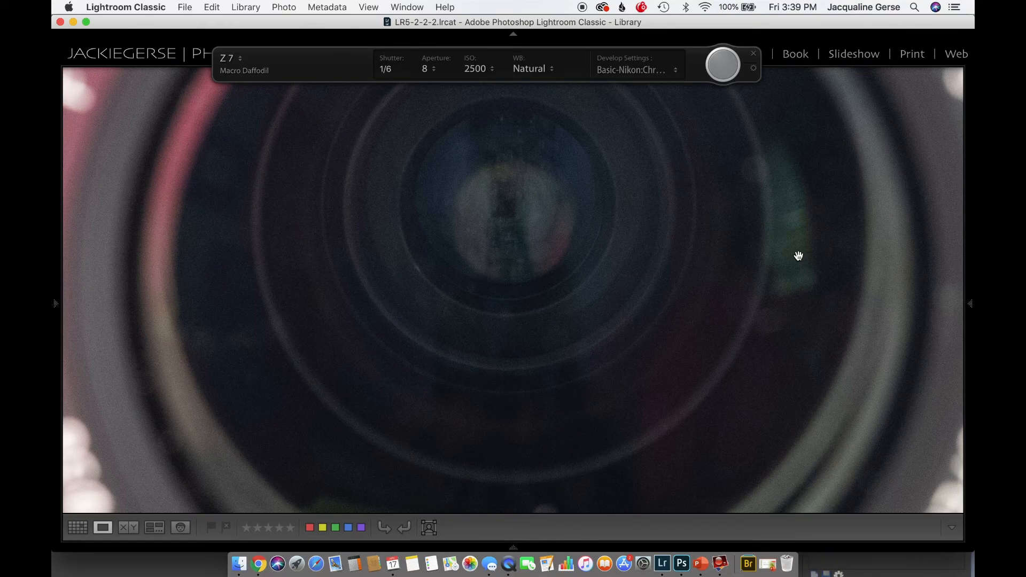
Stop the tethered capture session
click(190, 10)
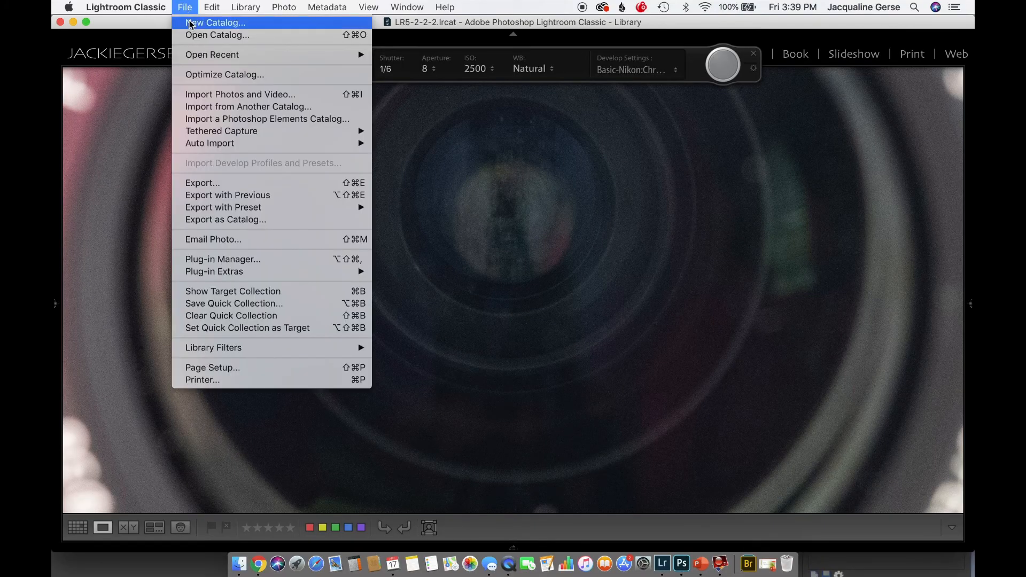
mouse_move(207, 134)
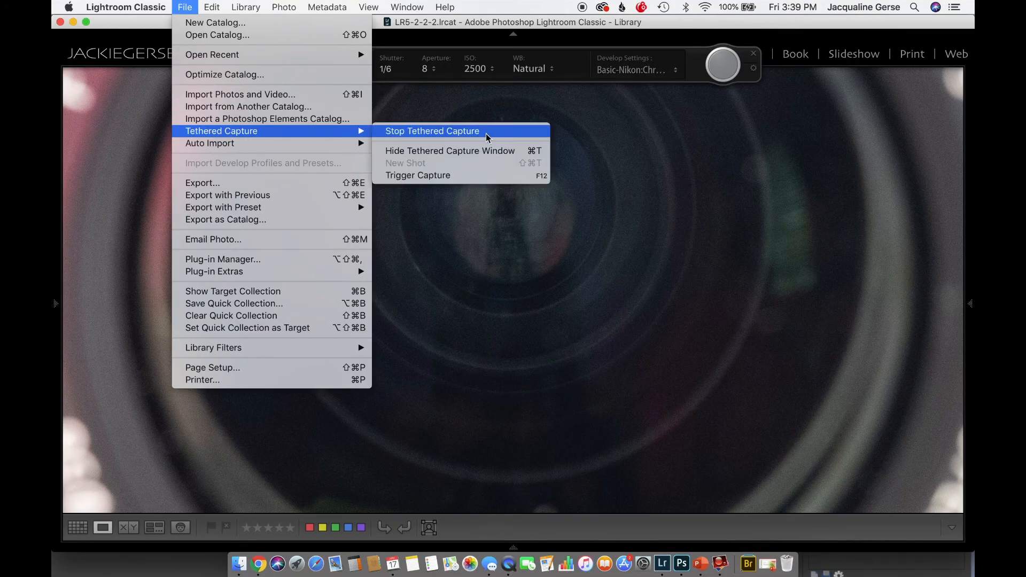
click(469, 131)
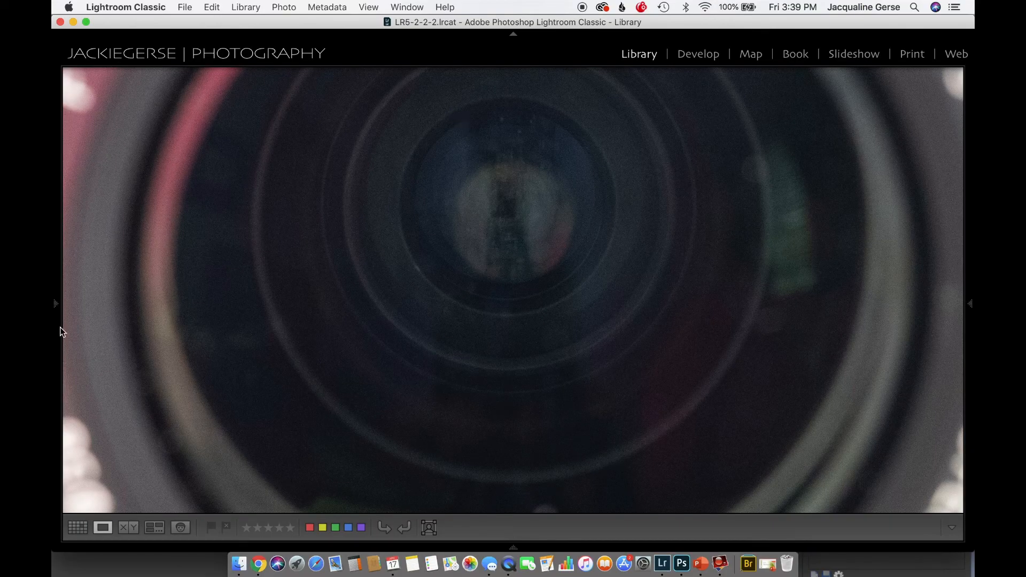
Show the Stacking Classs collection from the 1Teaching Images set as a full-width thumbnail grid
mouse_move(59, 327)
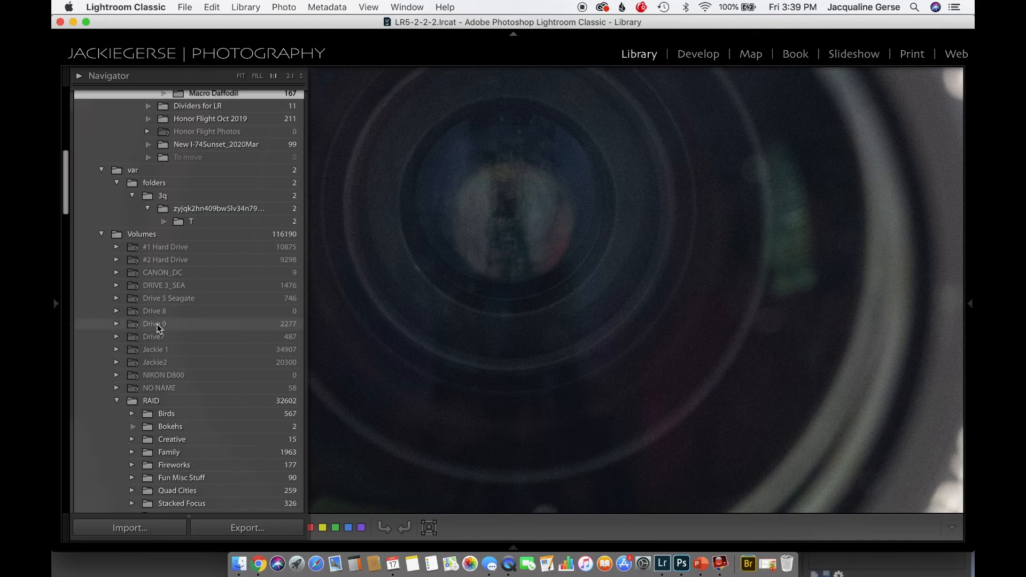
scroll(159, 328, down, 15)
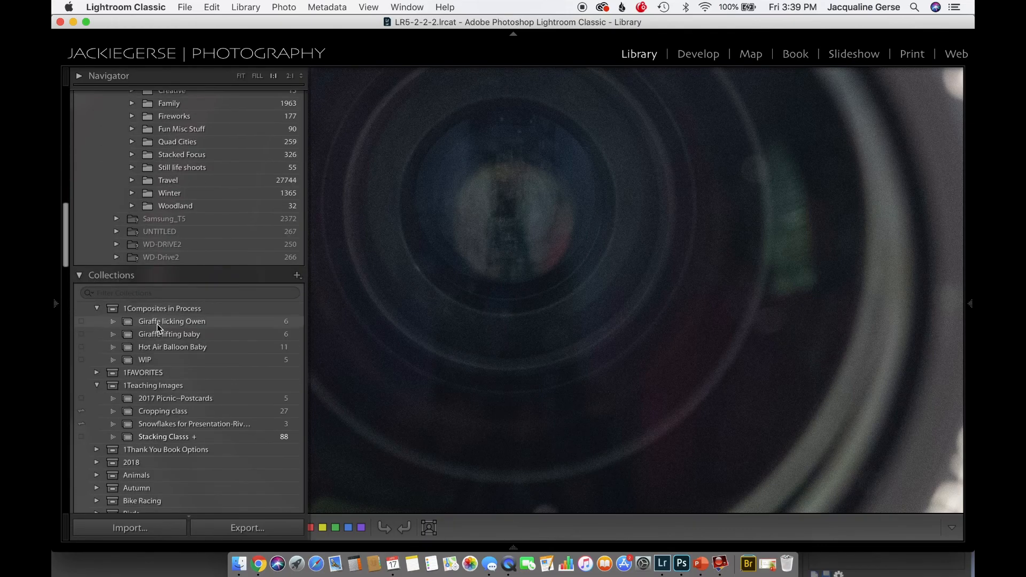
click(166, 404)
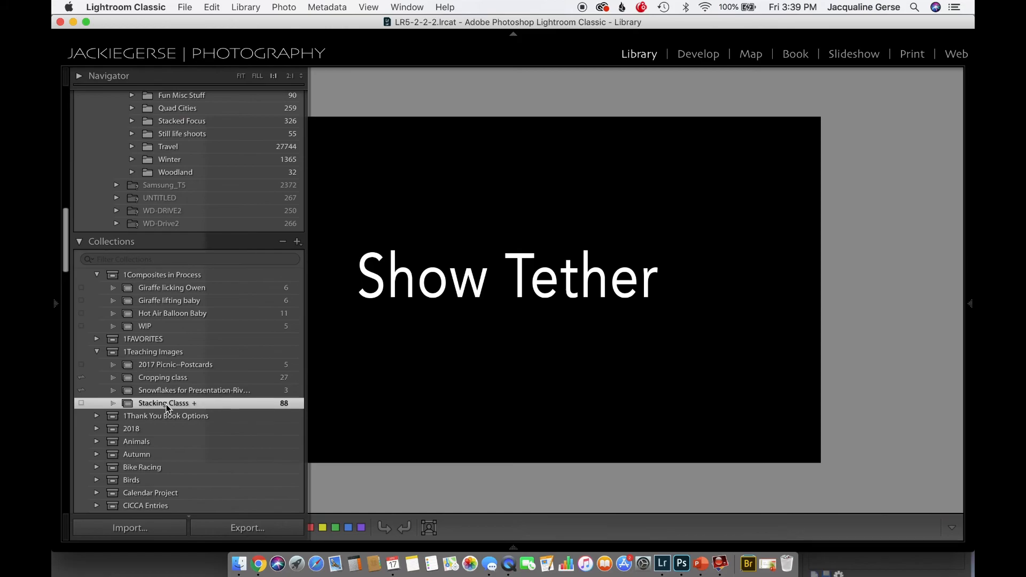
key(g)
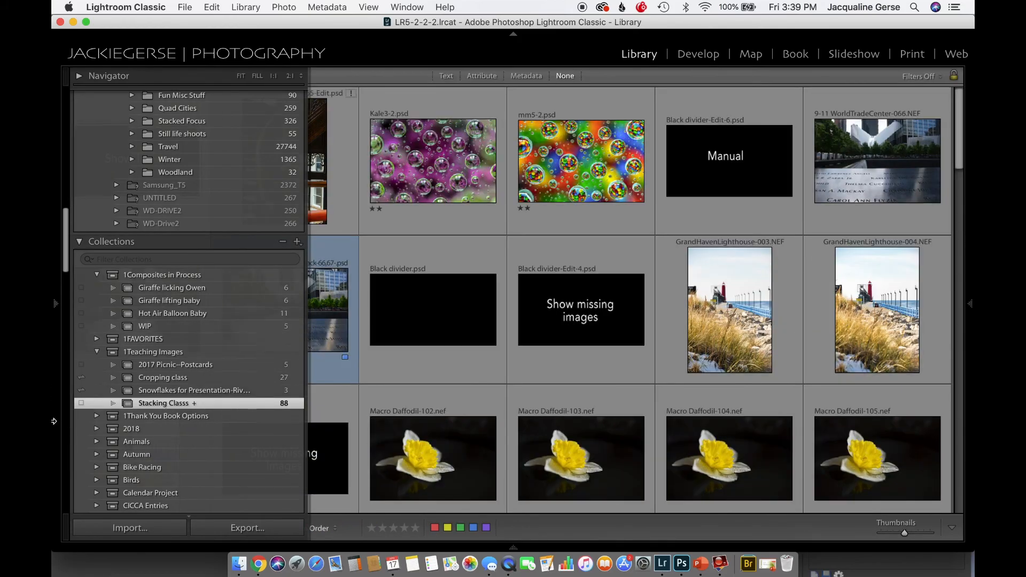
click(55, 306)
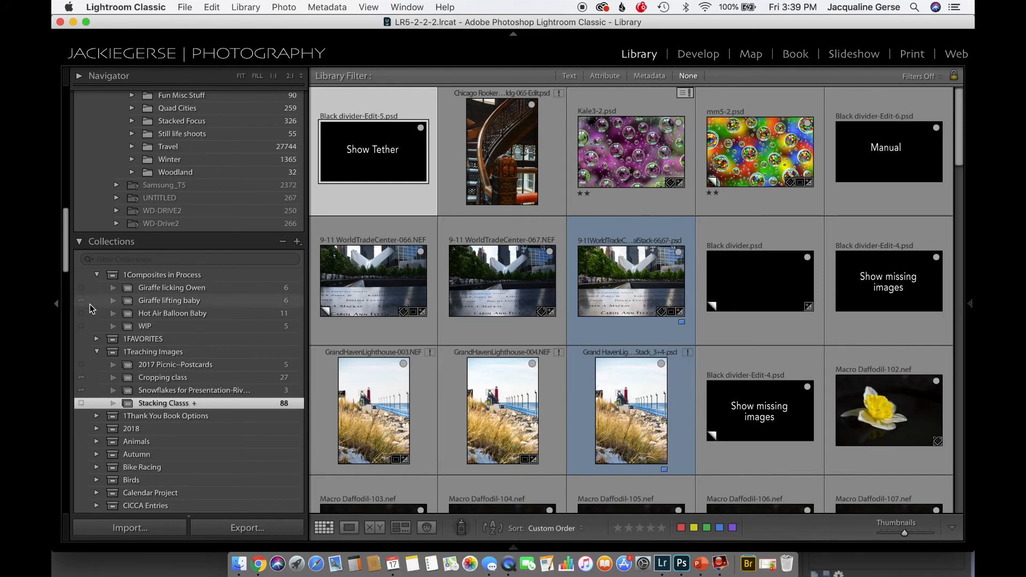
click(57, 304)
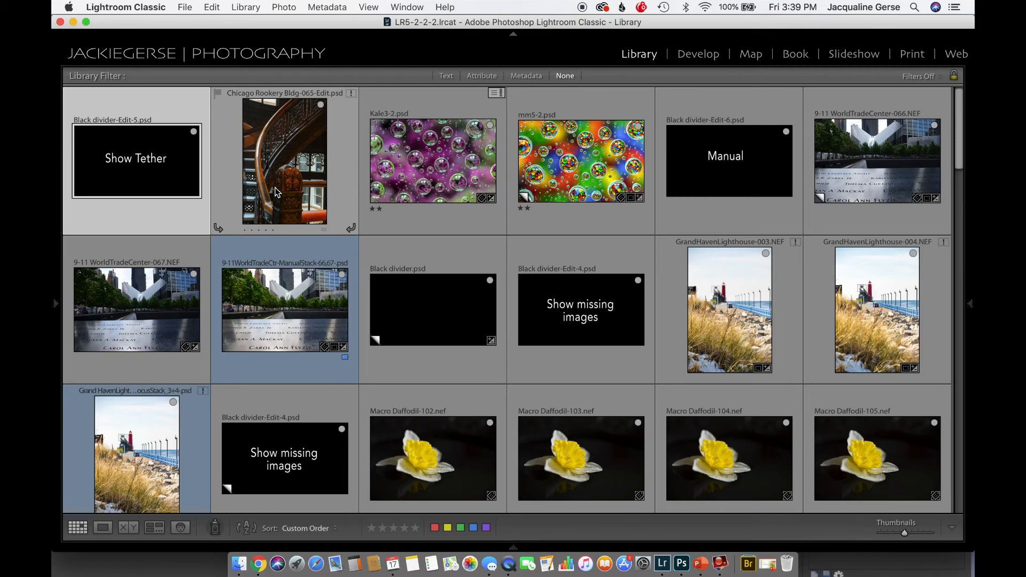
View the whole Chicago Rookery Bldg-065-Edit.psd image in full screen
mouse_move(276, 192)
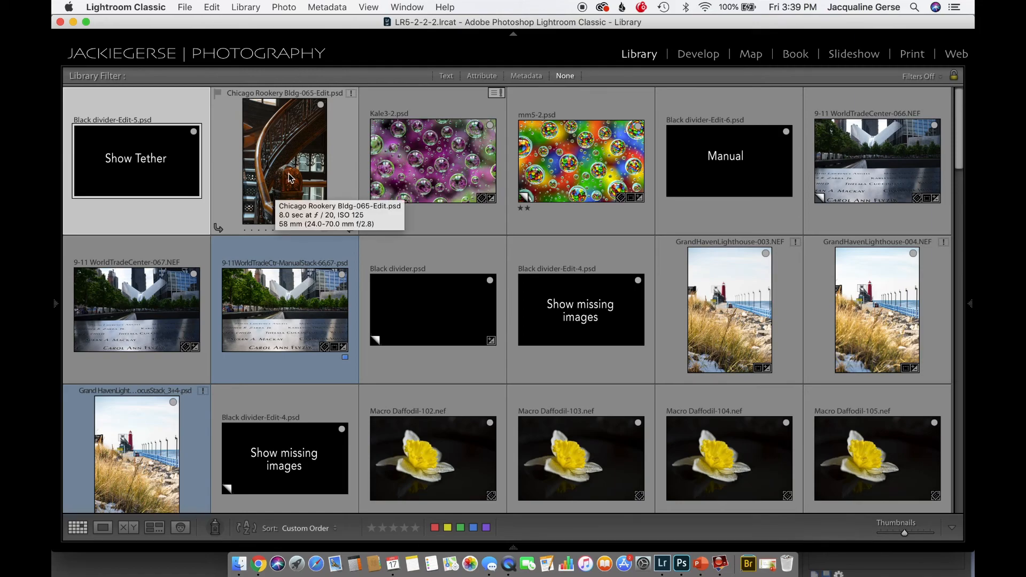
double_click(282, 178)
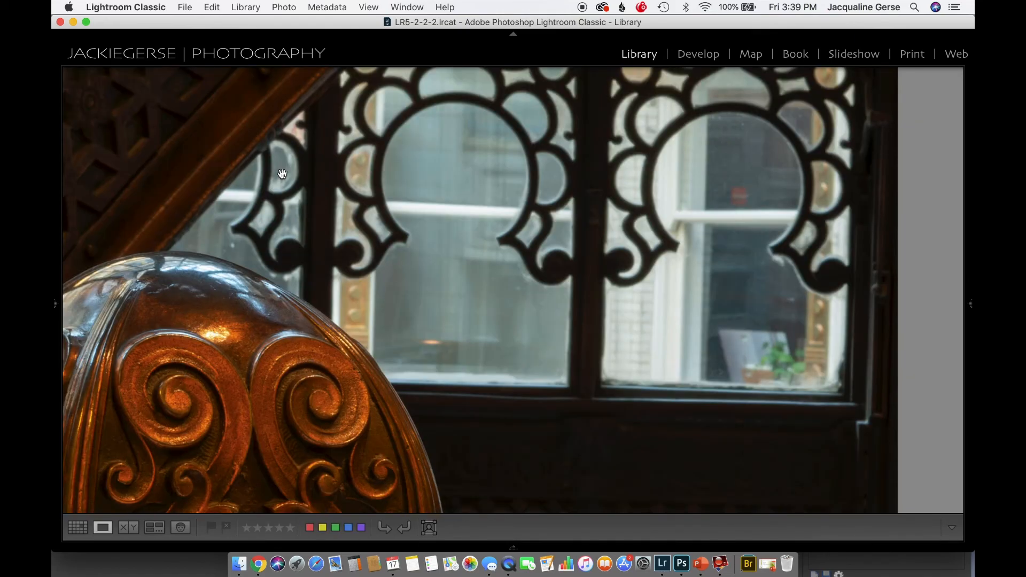
click(304, 364)
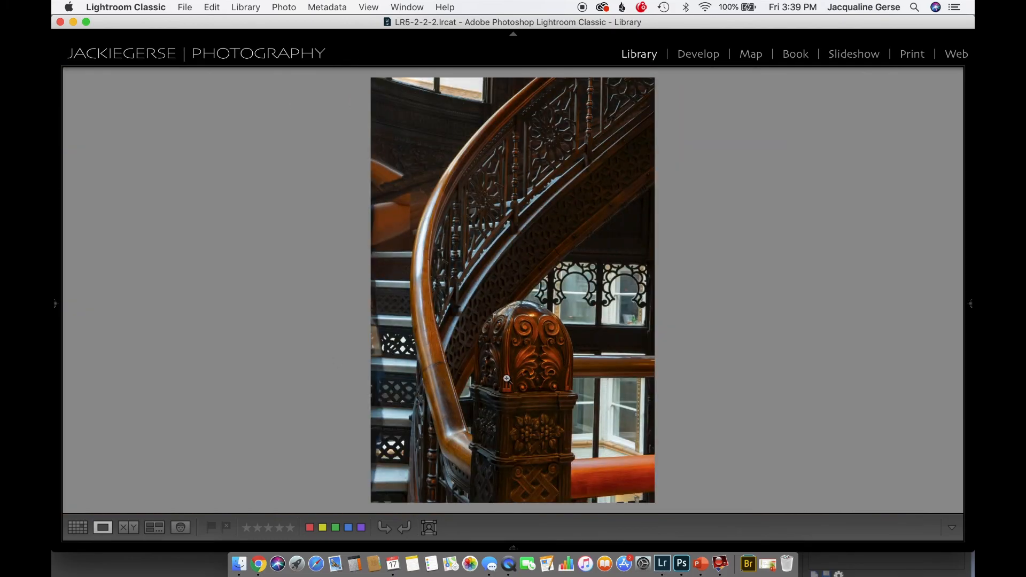
key(f)
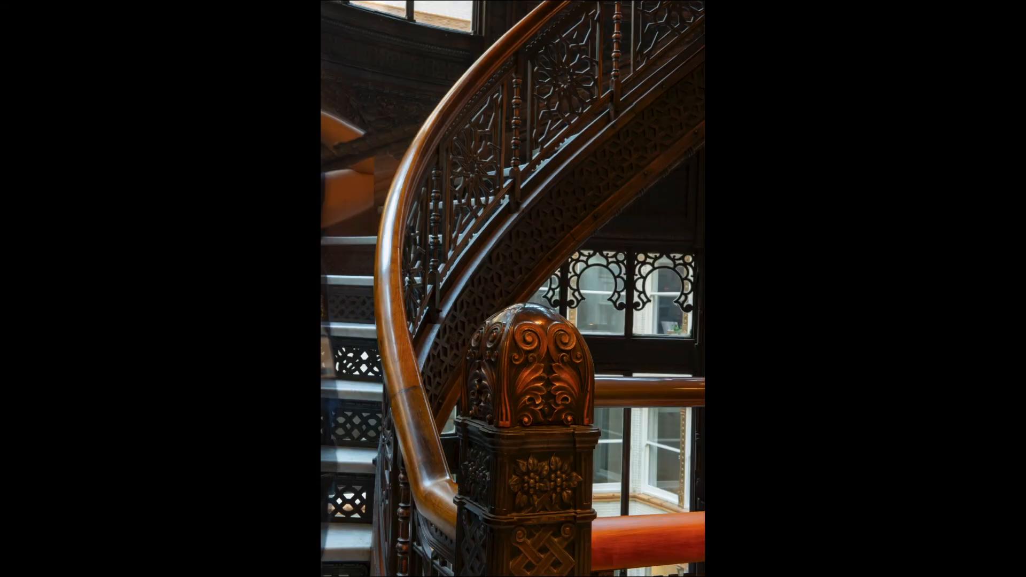
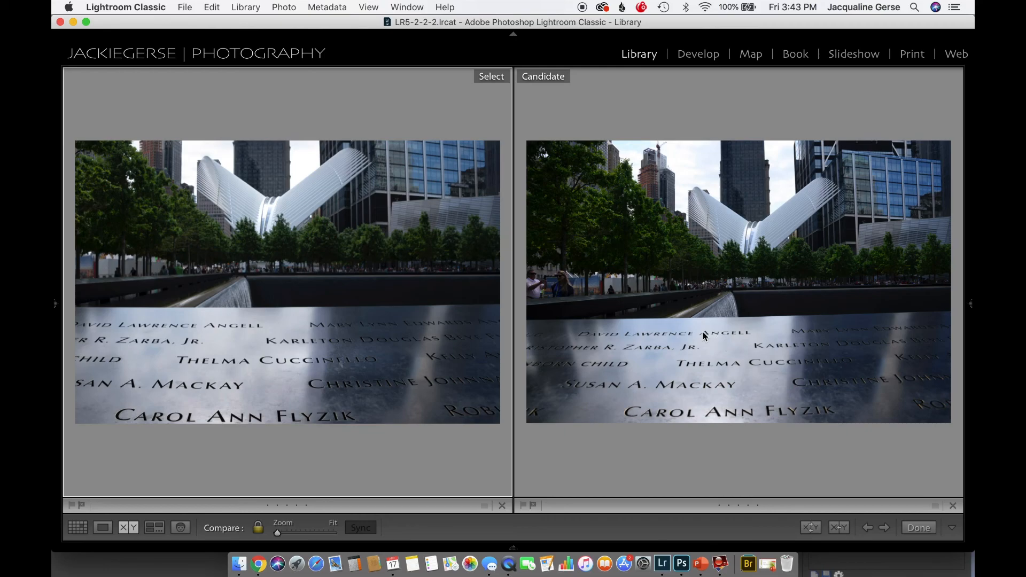
Compare the sharpness of the two 9-11 WorldTradeCenter photos at 1:1, from engraved names to waterfall and white building, ending with both fitted
click(312, 392)
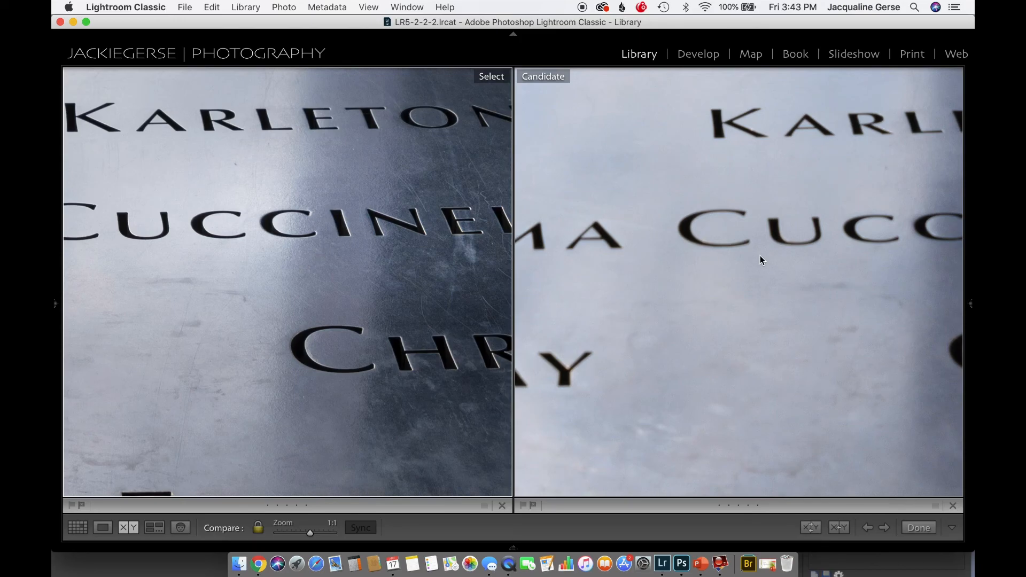
scroll(572, 307, up, 10)
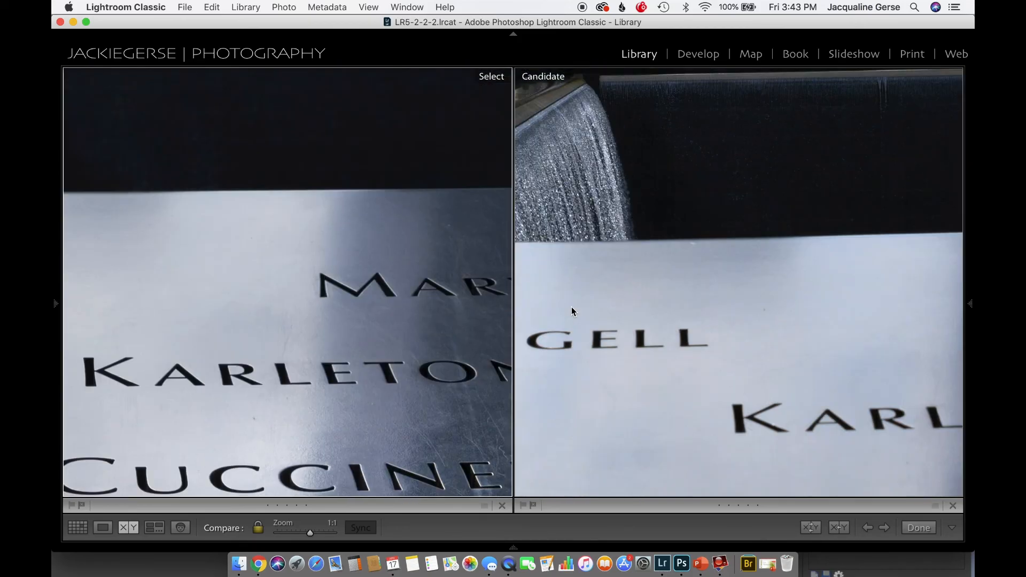
scroll(572, 307, left, 3)
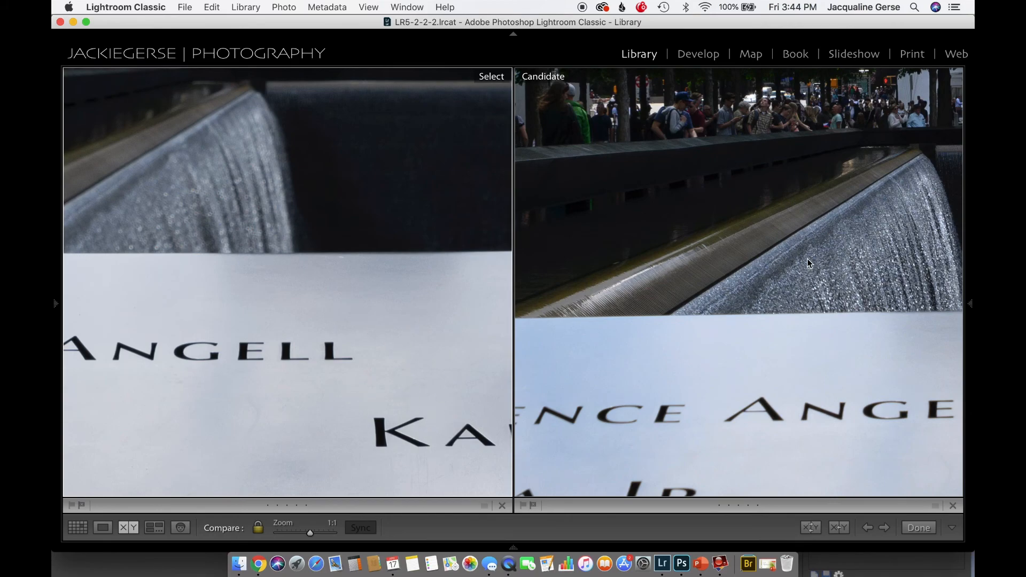
scroll(808, 262, up, 10)
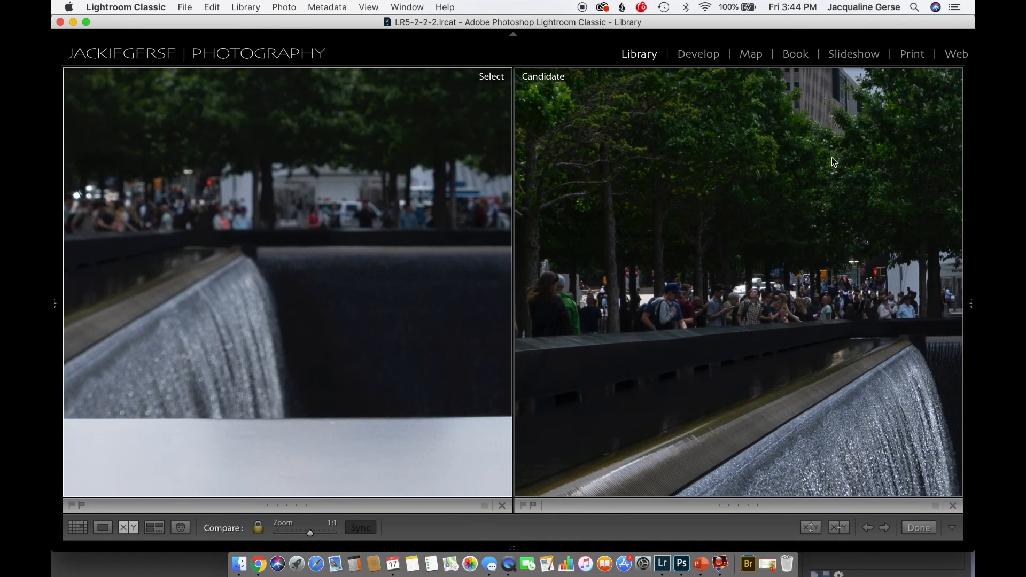
scroll(832, 160, up, 10)
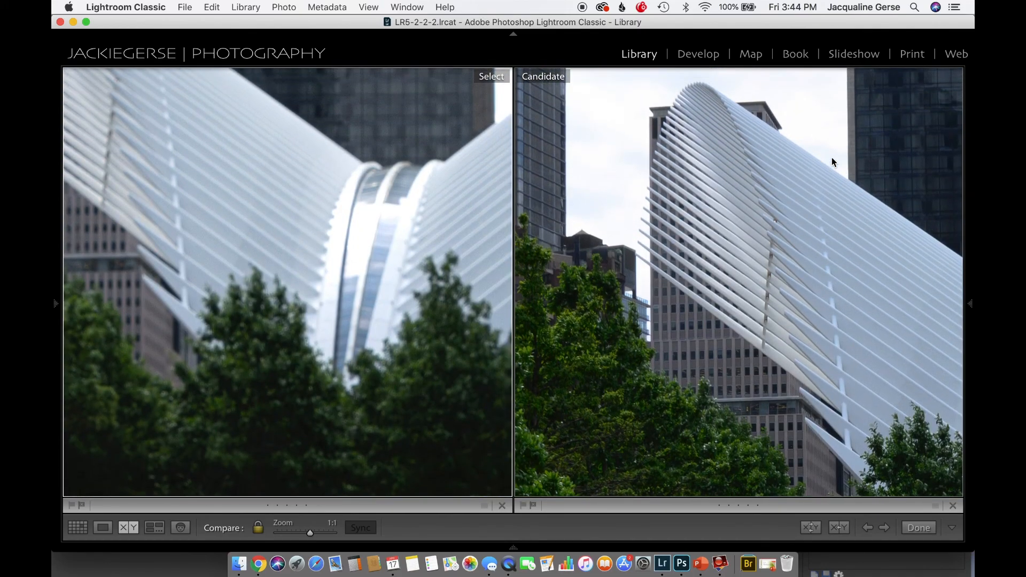
scroll(831, 157, left, 5)
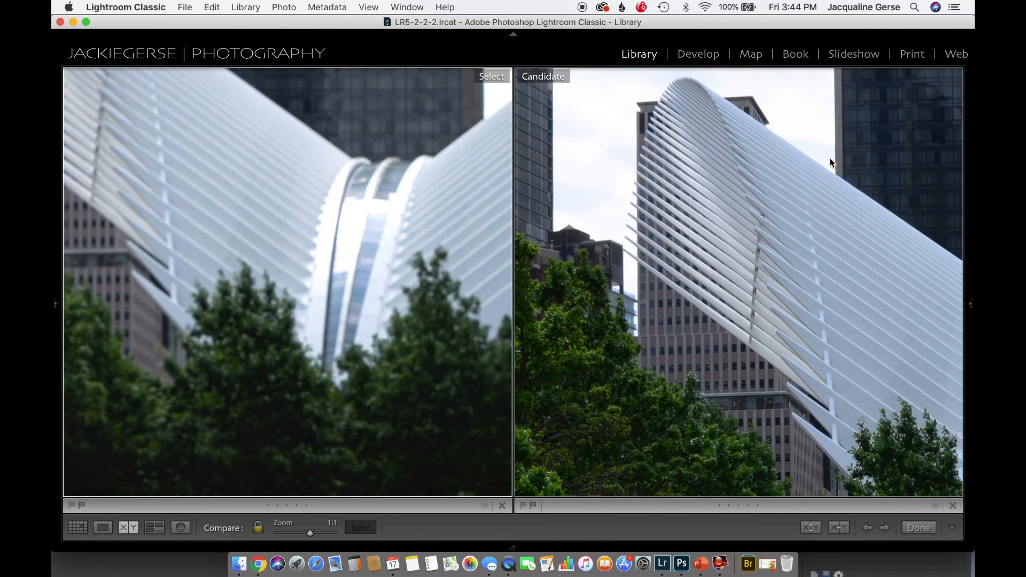
scroll(830, 158, down, 10)
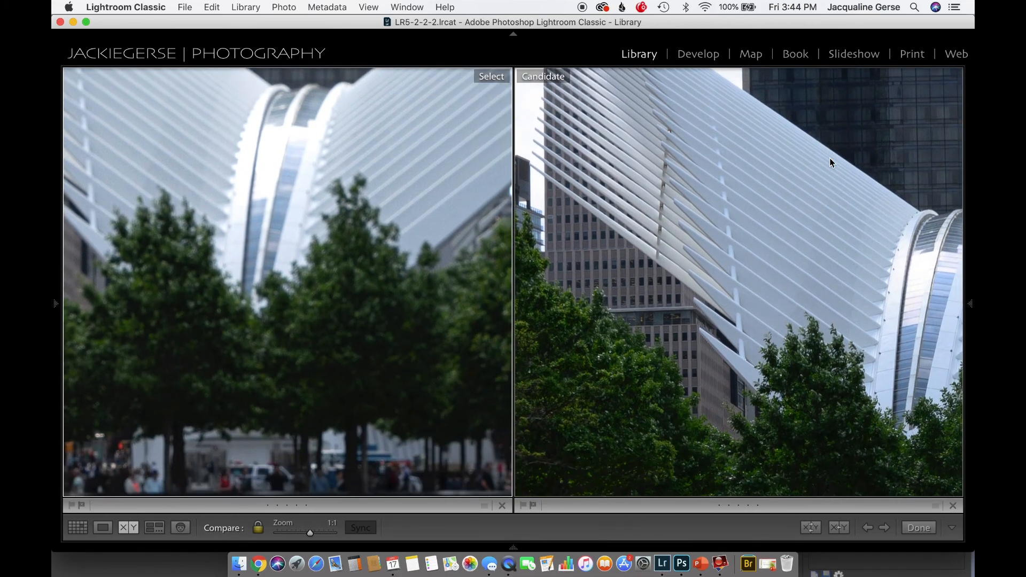
scroll(830, 159, down, 10)
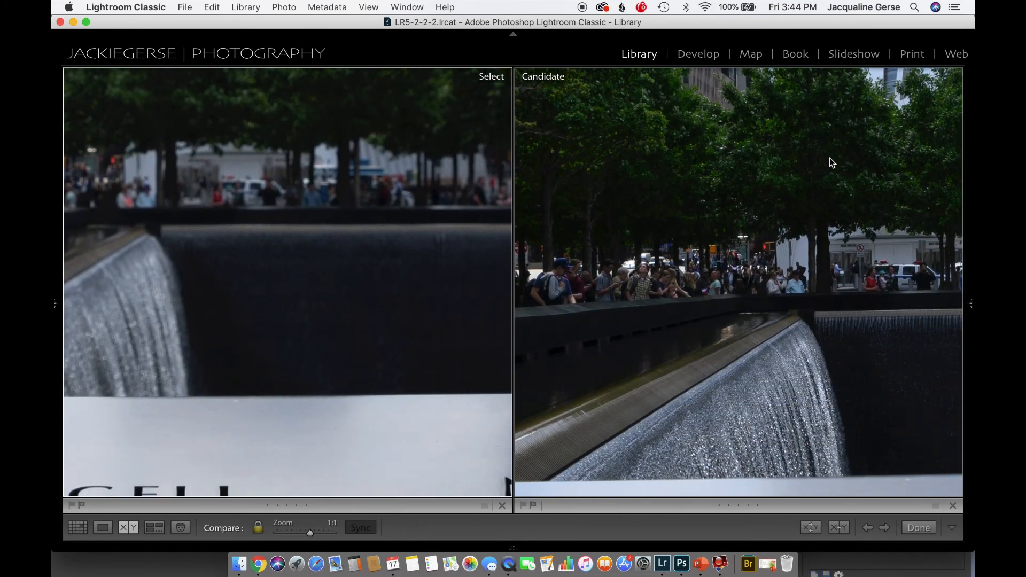
scroll(830, 163, down, 3)
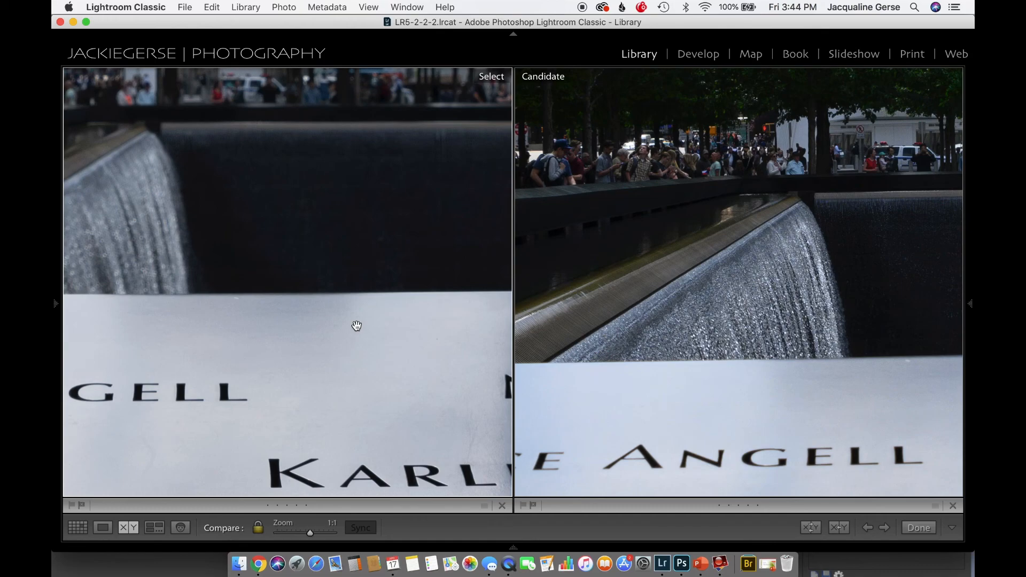
key(super+minus)
key(super+minus)
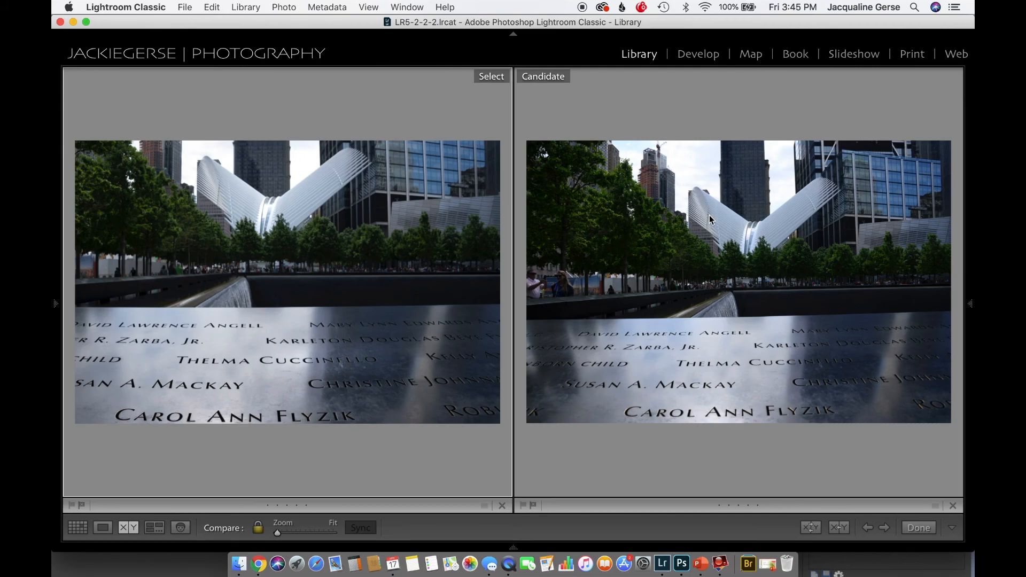
Open the manually stacked World Trade Center image on its own and inspect its engraved foreground, waterfall and trees up close, ending at the full image
key(e)
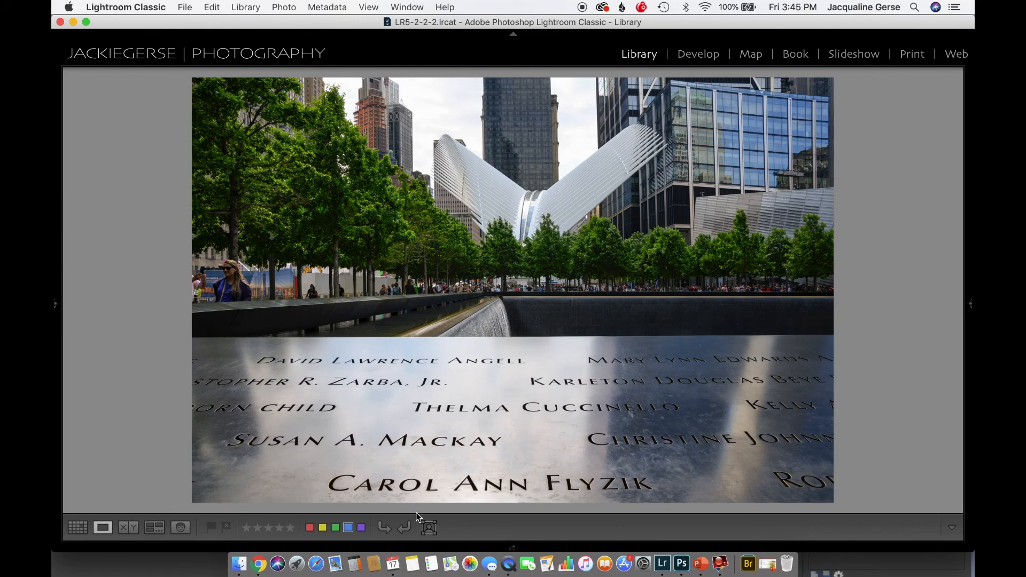
click(498, 487)
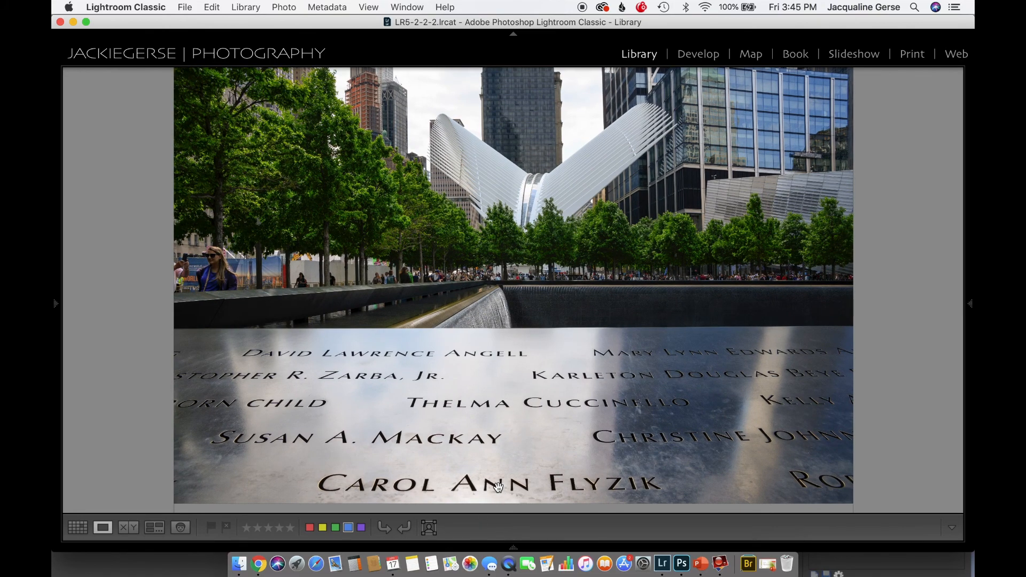
drag(818, 245, 623, 463)
drag(331, 277, 584, 451)
drag(616, 320, 646, 442)
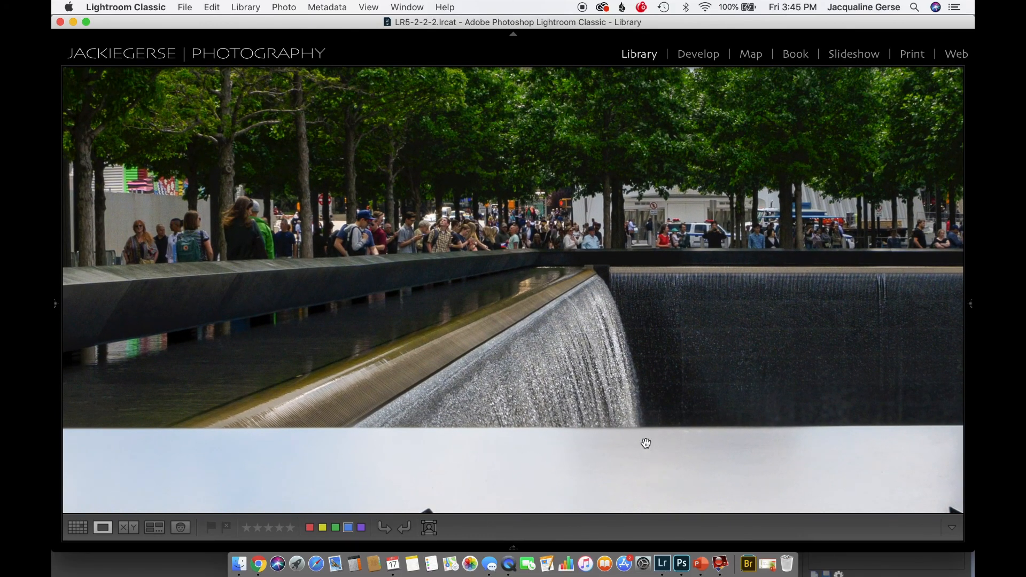
drag(655, 261, 570, 372)
drag(556, 292, 545, 403)
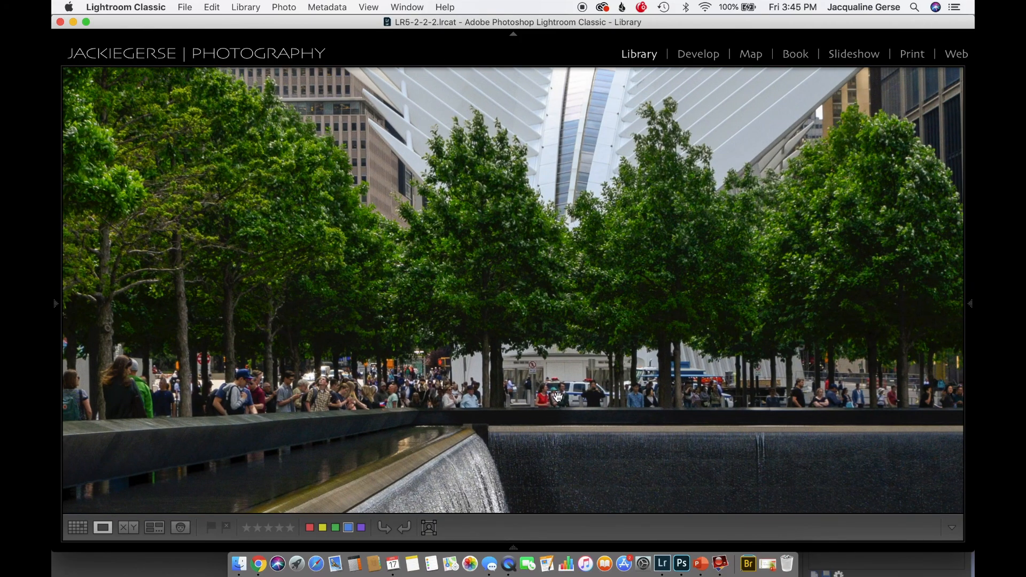
drag(699, 268, 685, 431)
drag(661, 217, 623, 41)
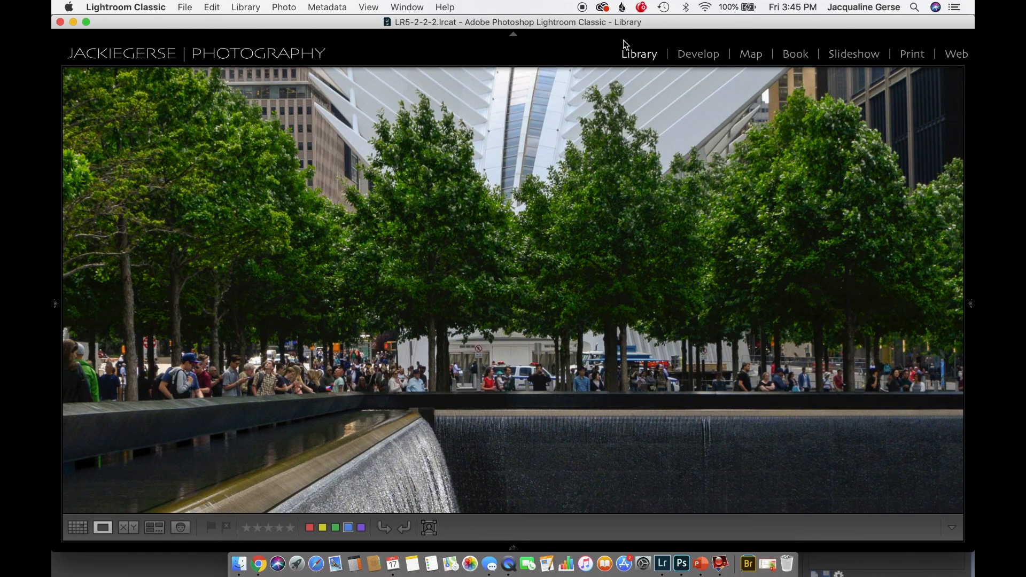
click(665, 287)
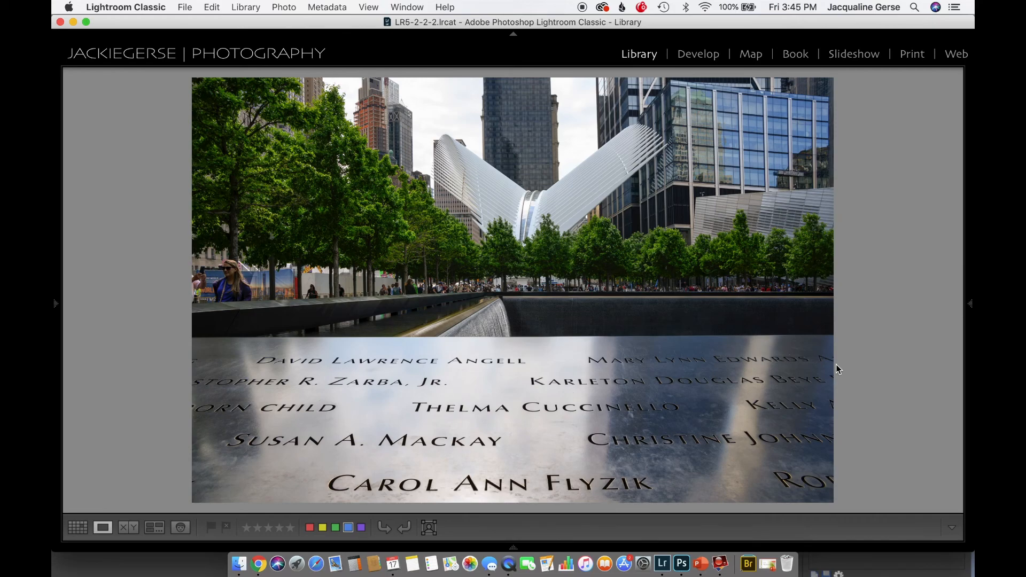
Compare GrandHavenLighthouse-003.NEF and GrandHavenLighthouse-004.NEF side by side, enlarged to fill their frames
key(g)
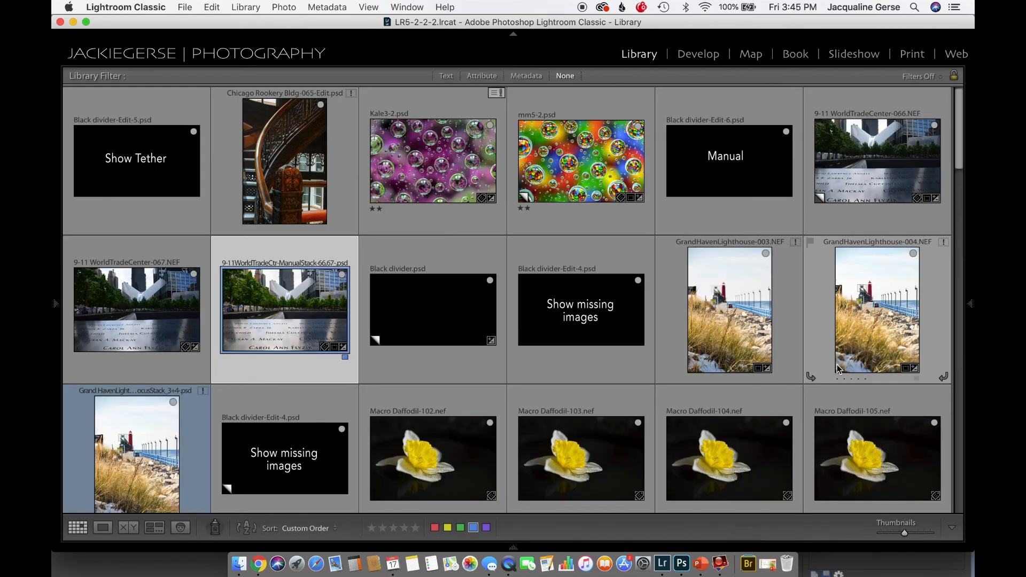
super+click(756, 310)
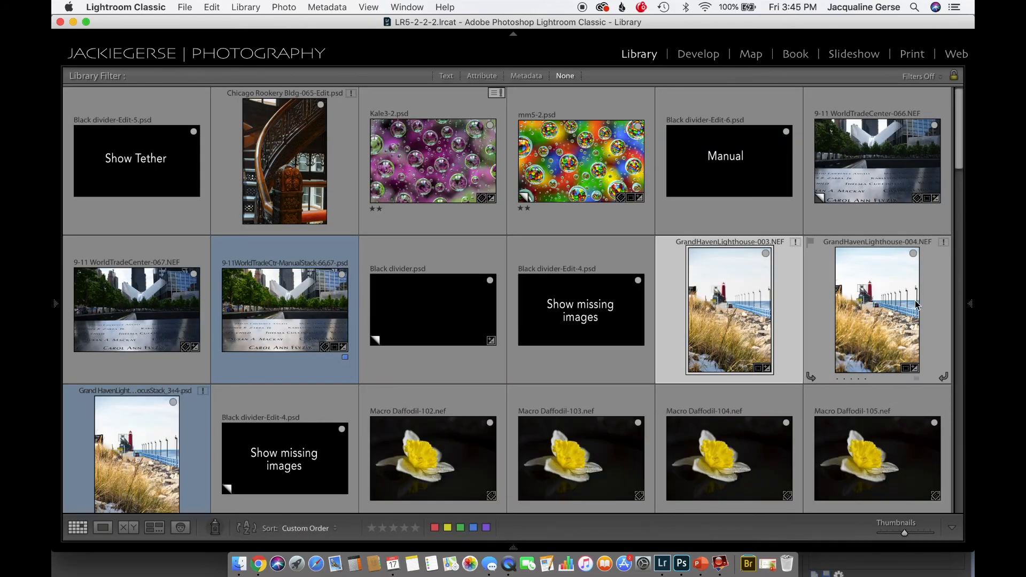
super+click(851, 315)
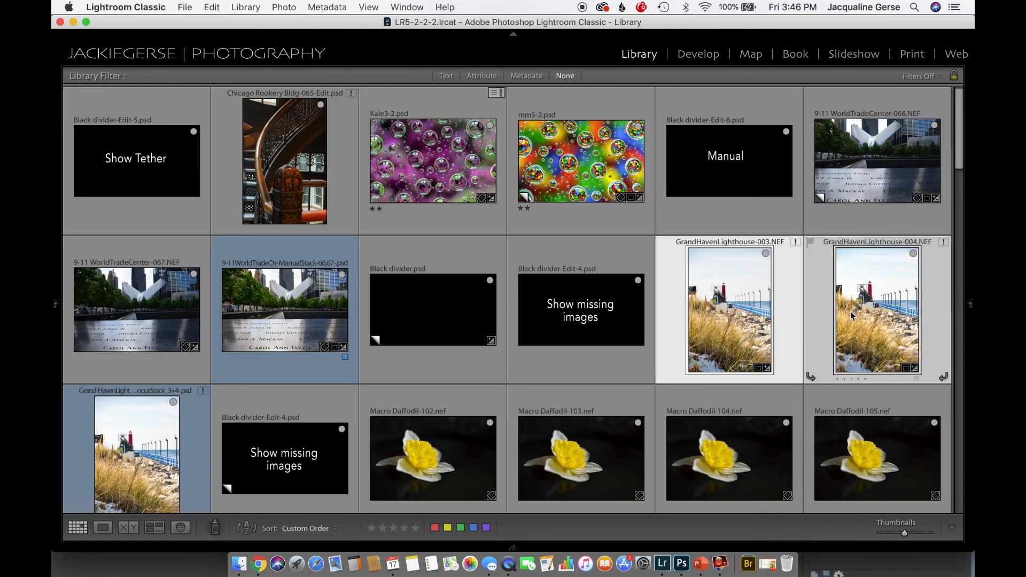
click(127, 528)
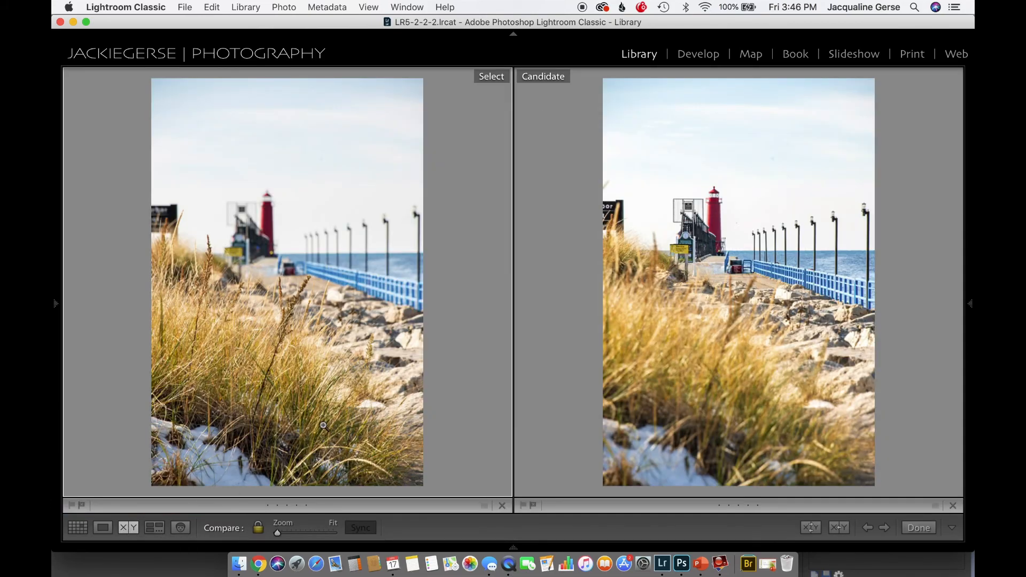
key(super+equal)
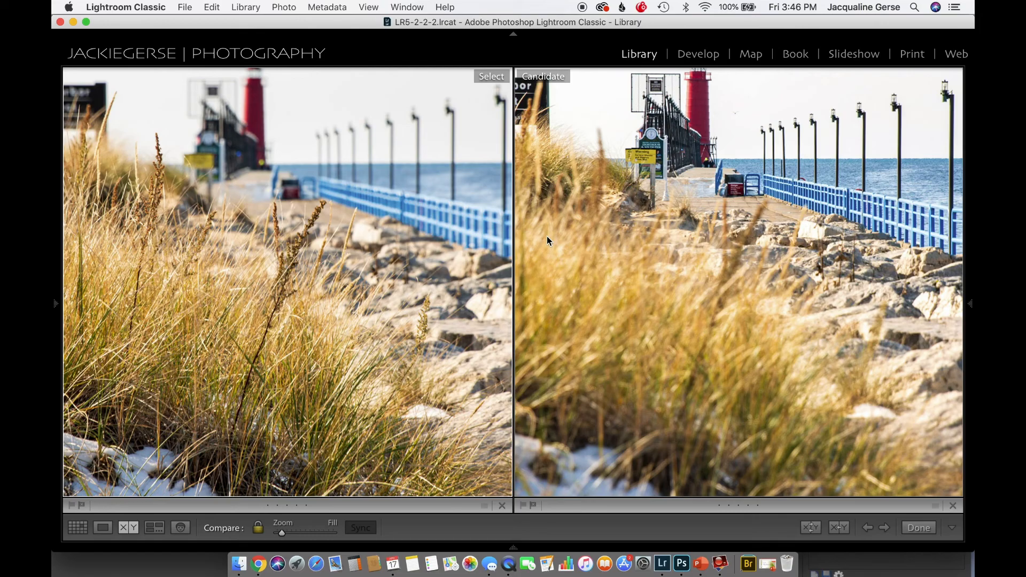
Open the Grand Haven lighthouse focus-stack PSD on its own and examine the black sign at its left edge up close
key(g)
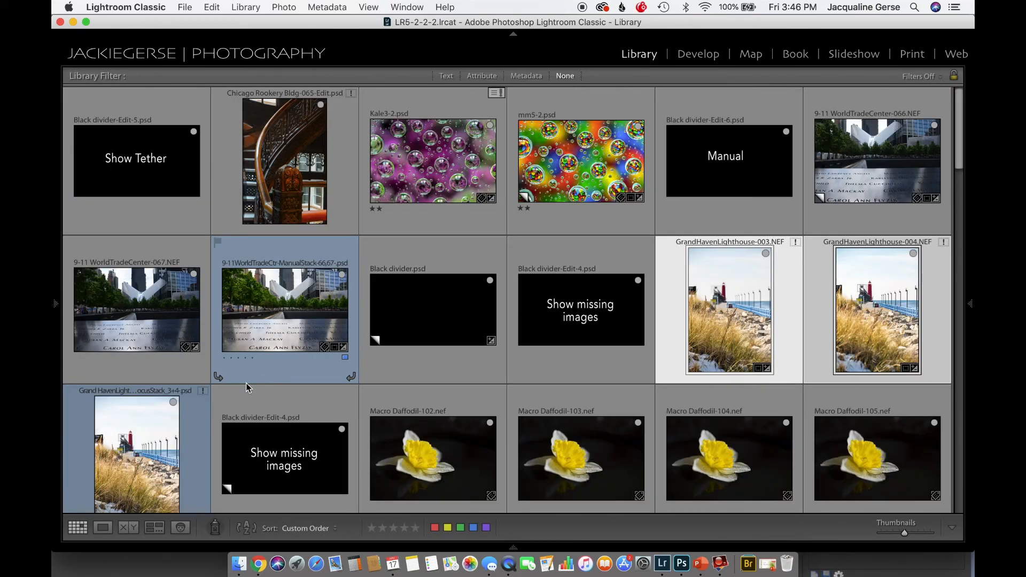
click(145, 444)
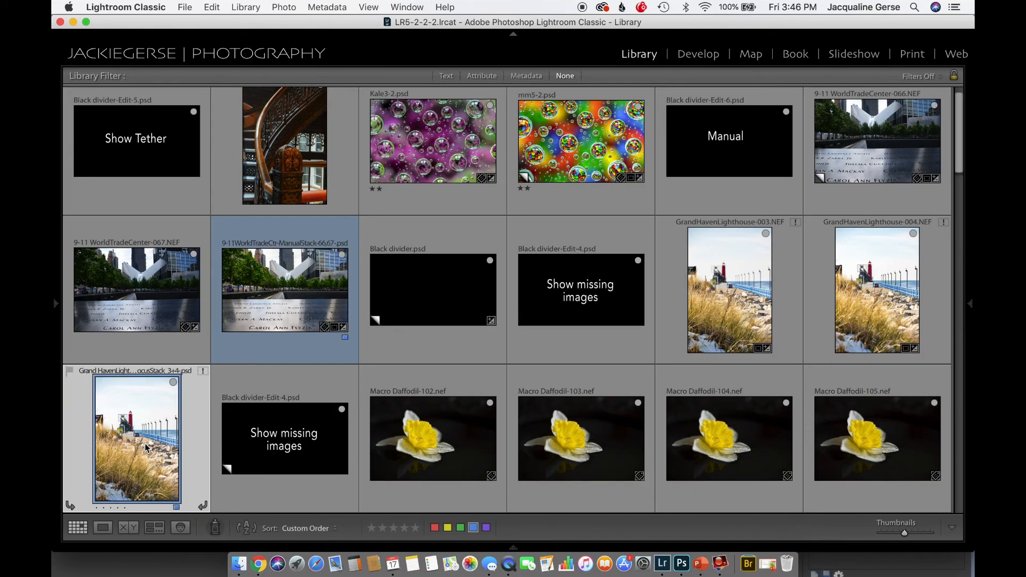
key(e)
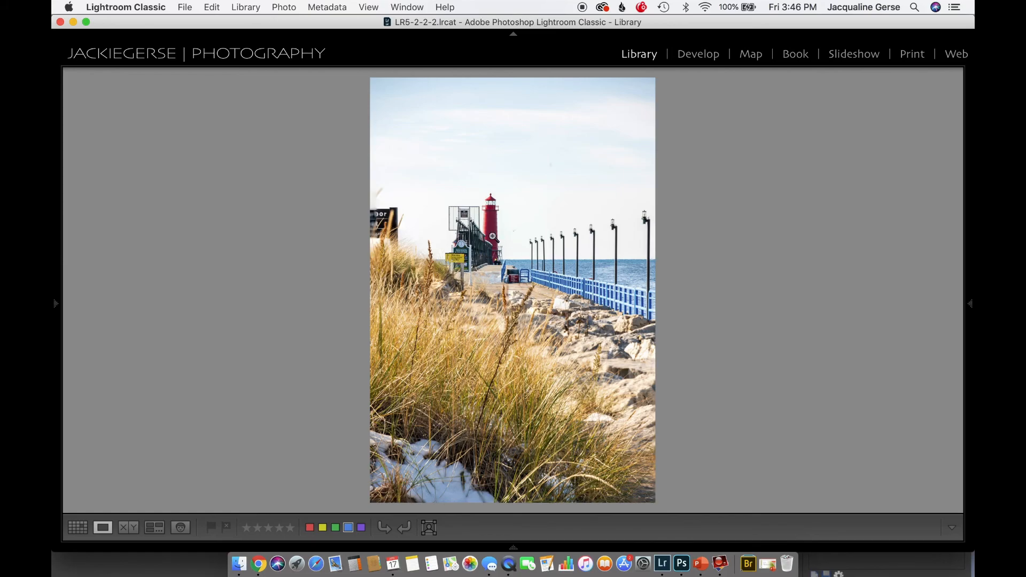
click(374, 224)
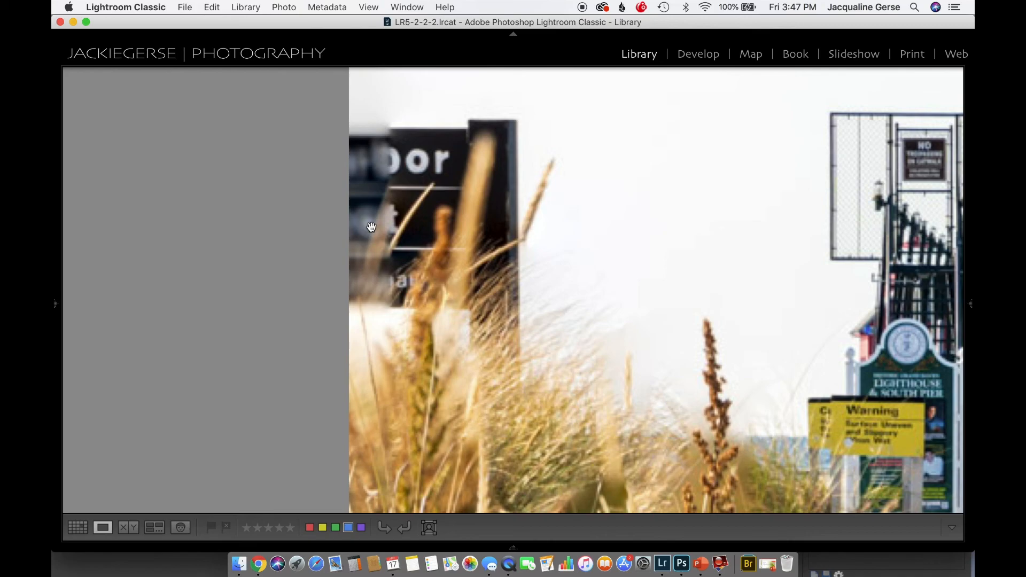
click(682, 295)
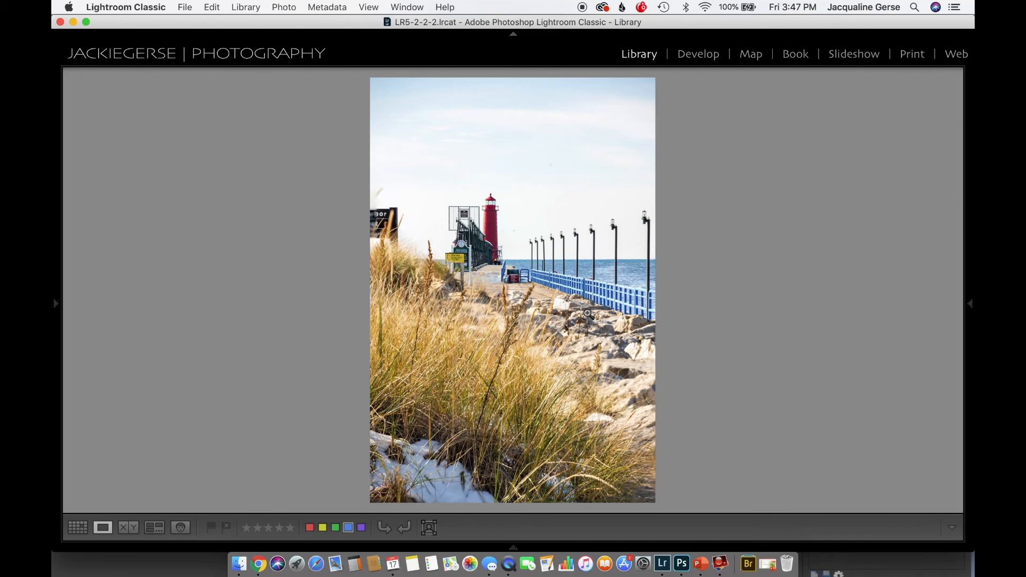
Examine the grasses, rocks and pier in the stacked lighthouse image up close, and return to the full image
click(507, 291)
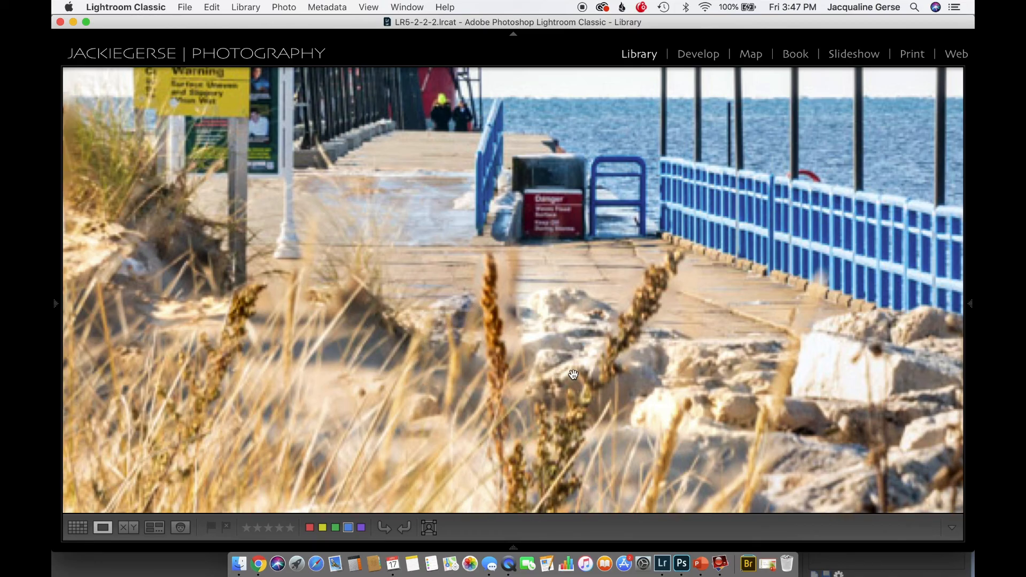
drag(713, 356, 641, 221)
drag(772, 266, 676, 105)
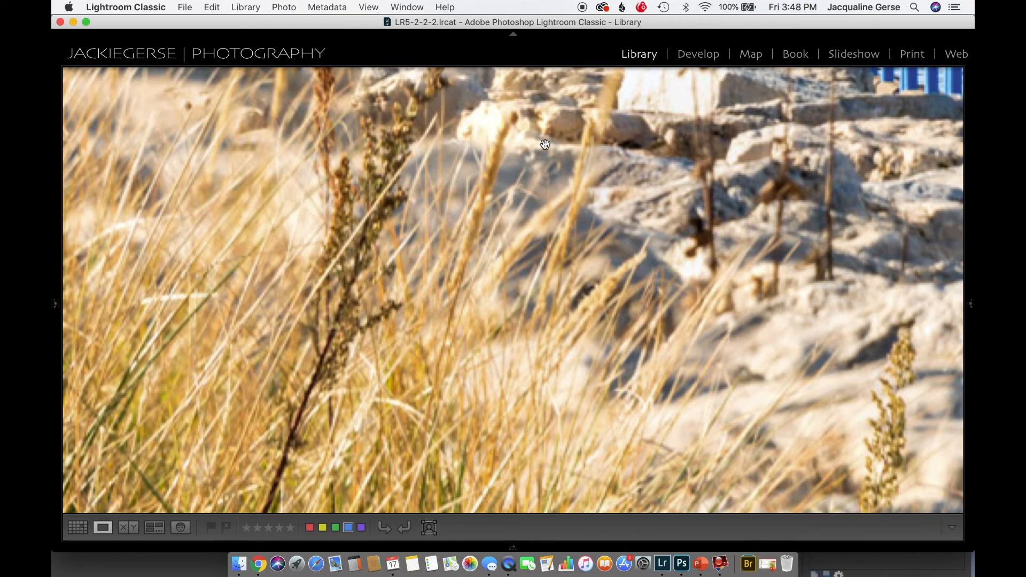
drag(544, 142, 755, 299)
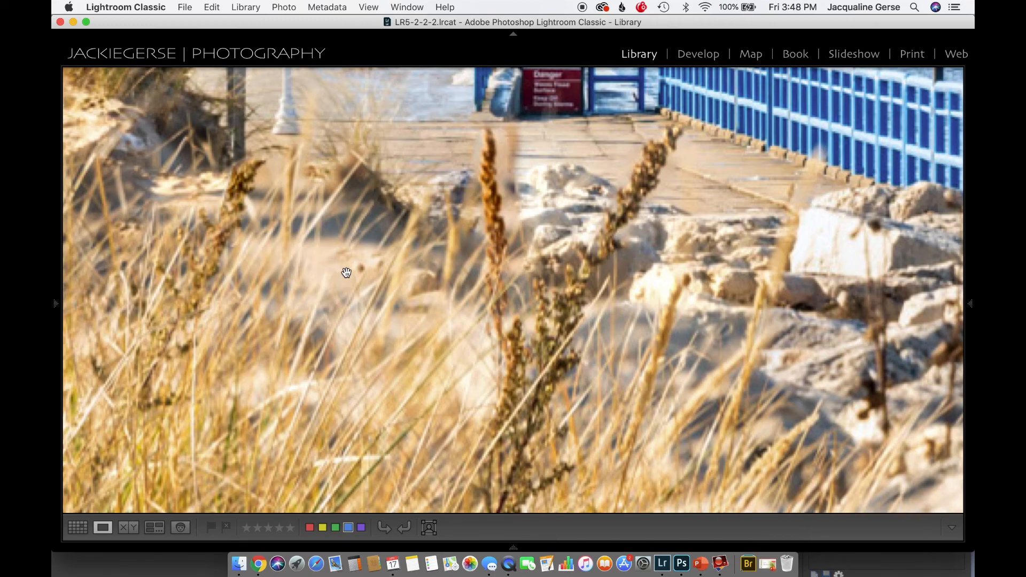
click(479, 368)
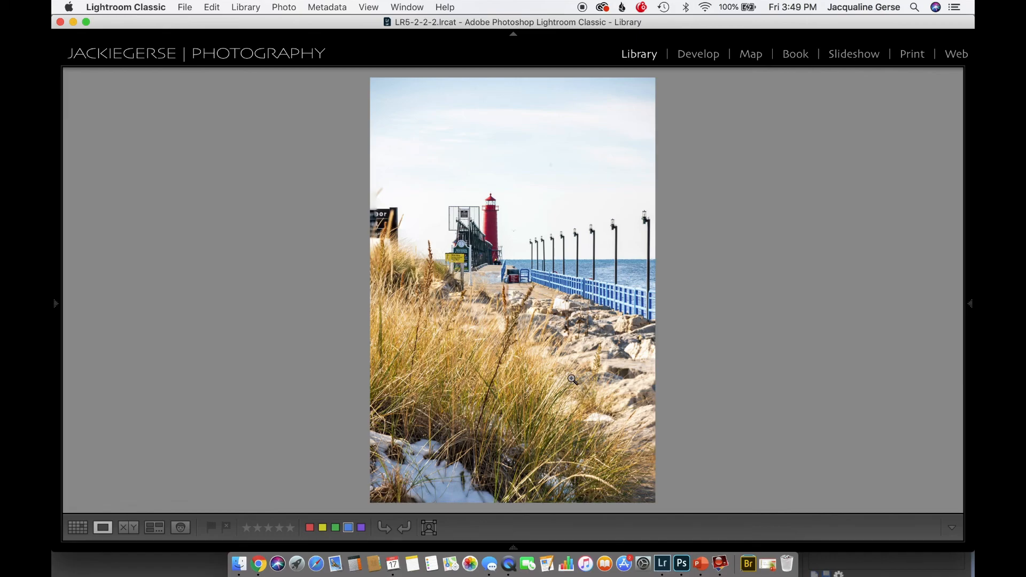
Select the photos Macro Daffodil-102.nef through Macro Daffodil-109.nef in the thumbnail grid and open Macro Daffodil-102.nef as a single large image
key(g)
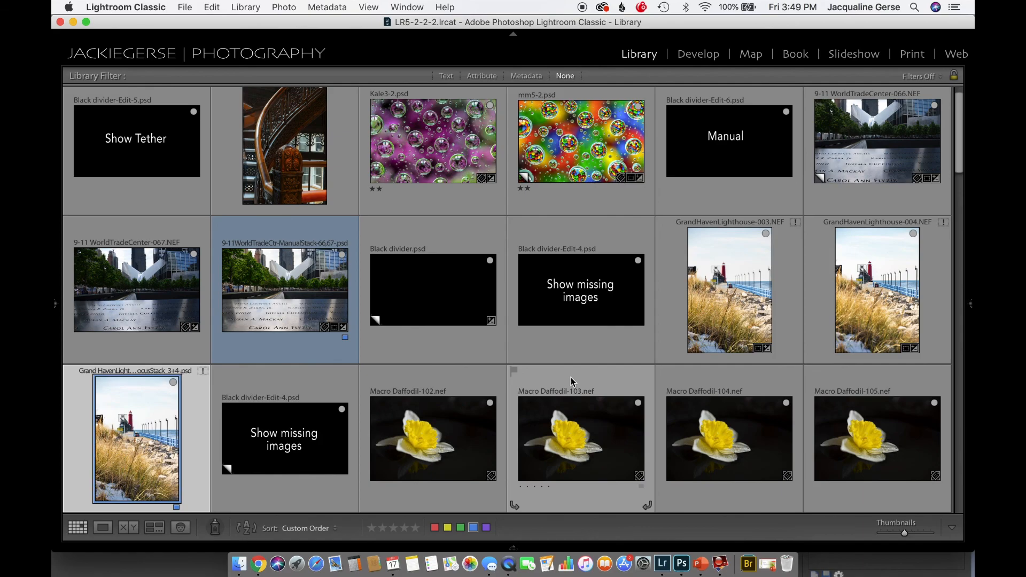
click(439, 445)
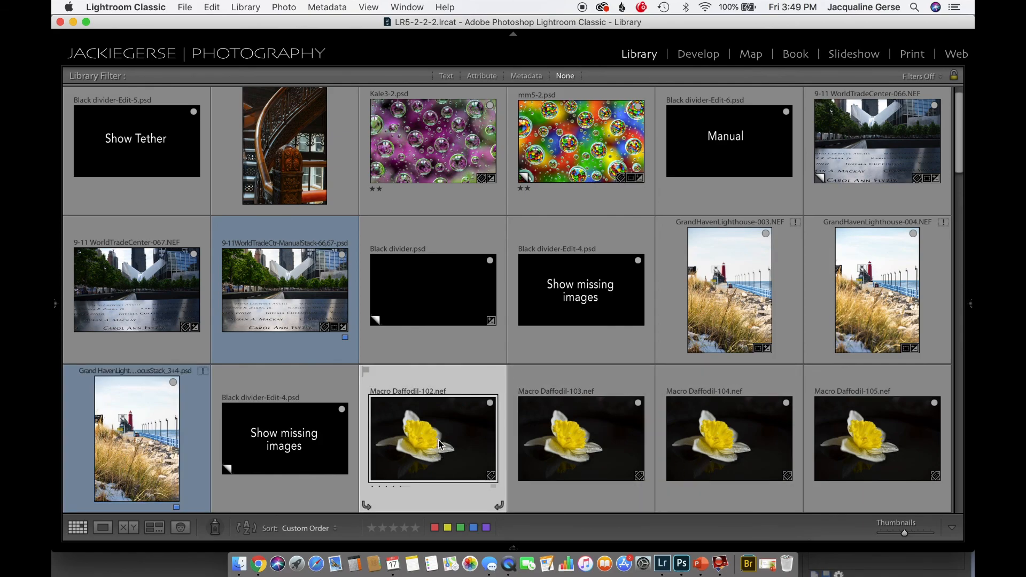
scroll(442, 442, down, 5)
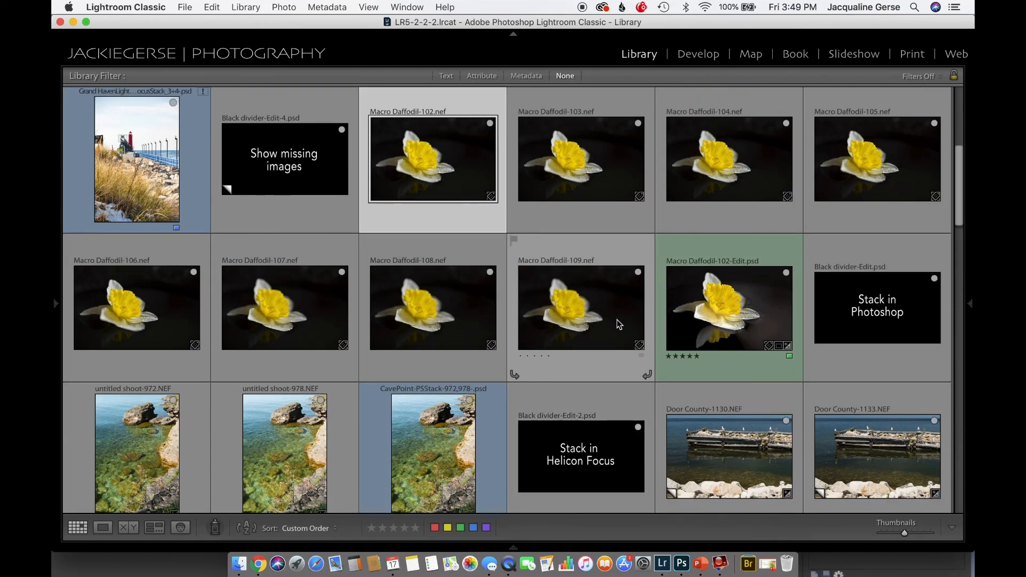
shift+click(618, 324)
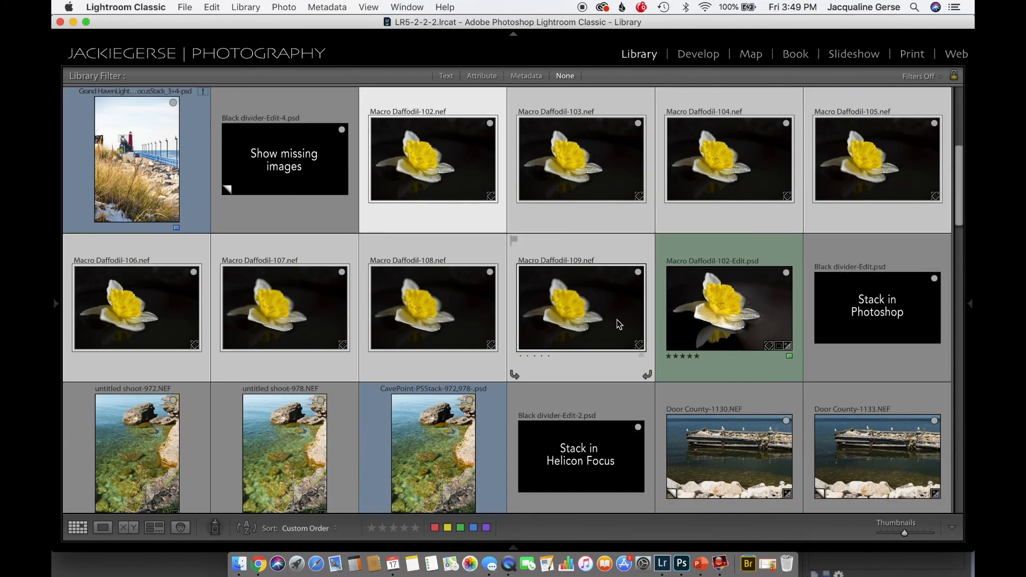
double_click(424, 164)
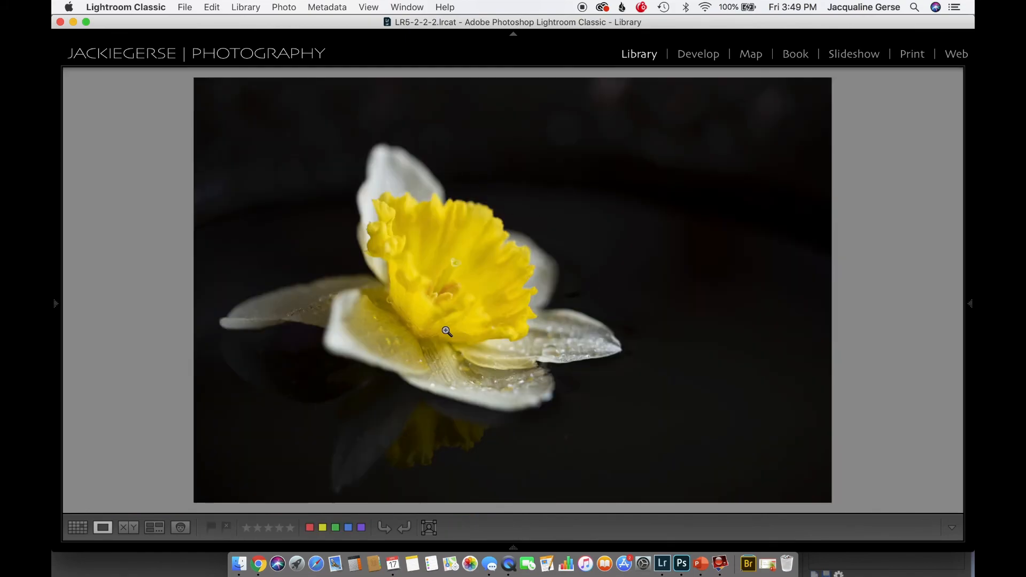
Enlarge Macro Daffodil-102.nef to fill the frame and step through the selected daffodil photos to compare where each one is focused
click(446, 329)
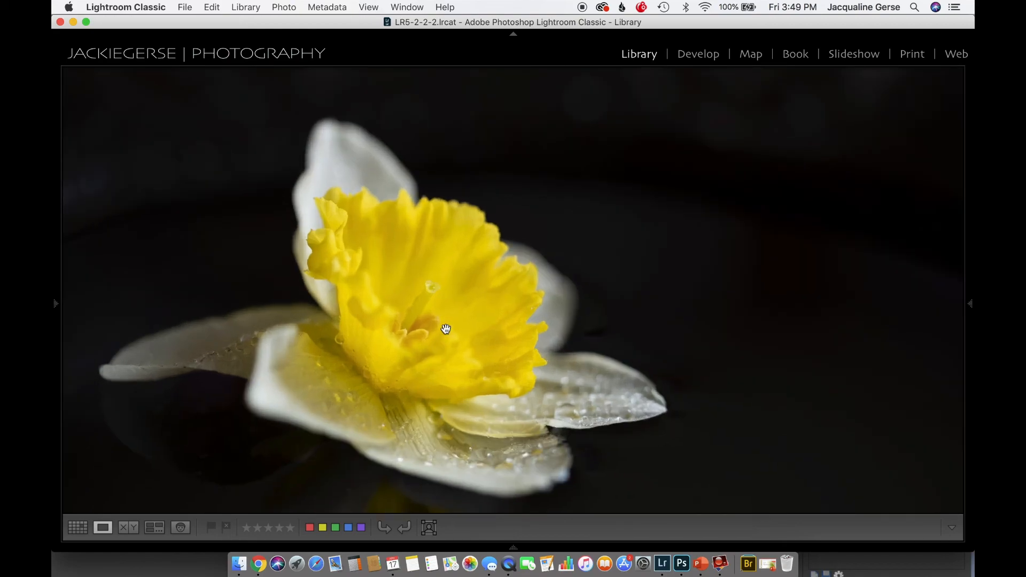
key(Right)
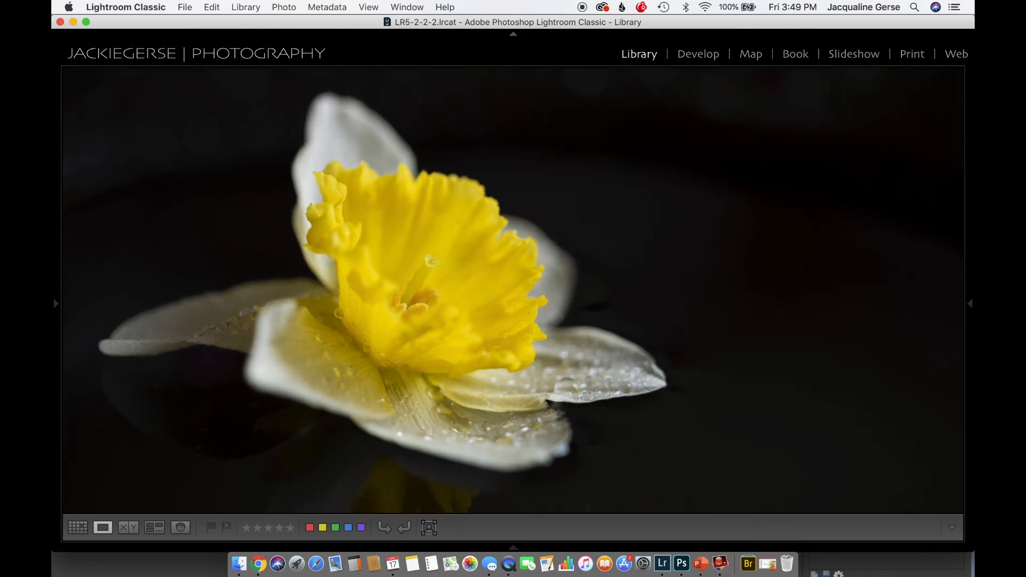
key(Right)
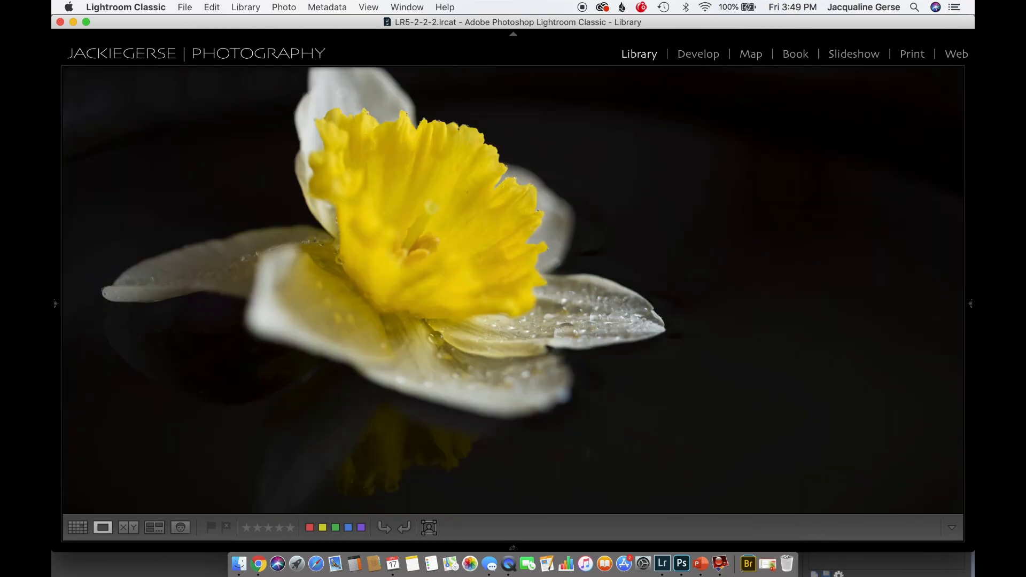
key(Right)
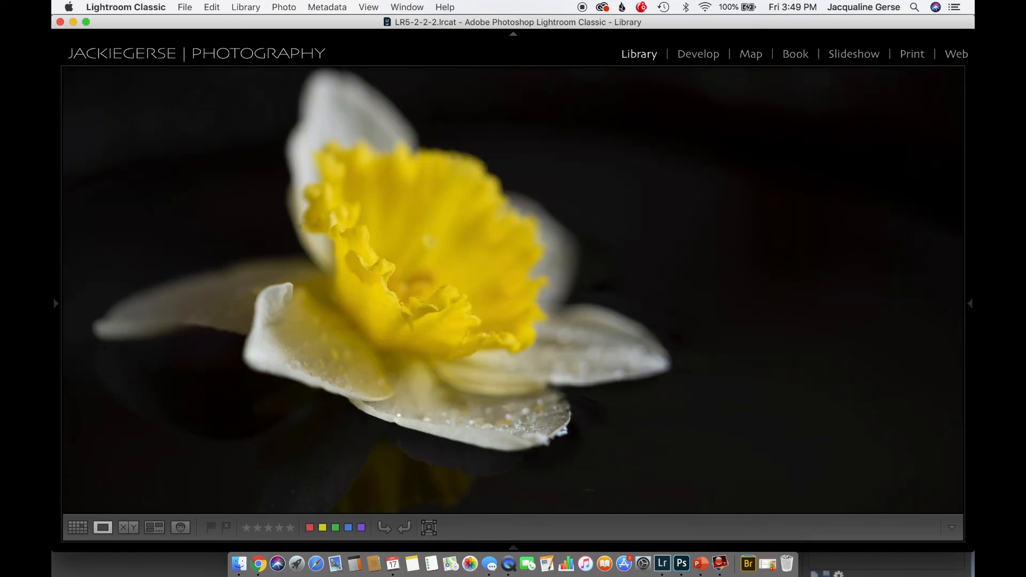
key(Right)
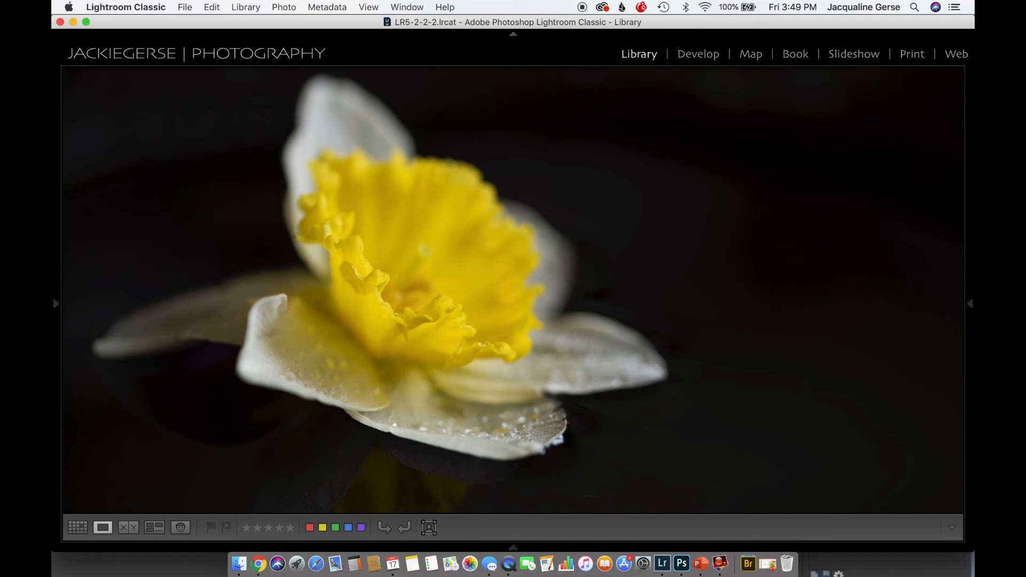
key(Right)
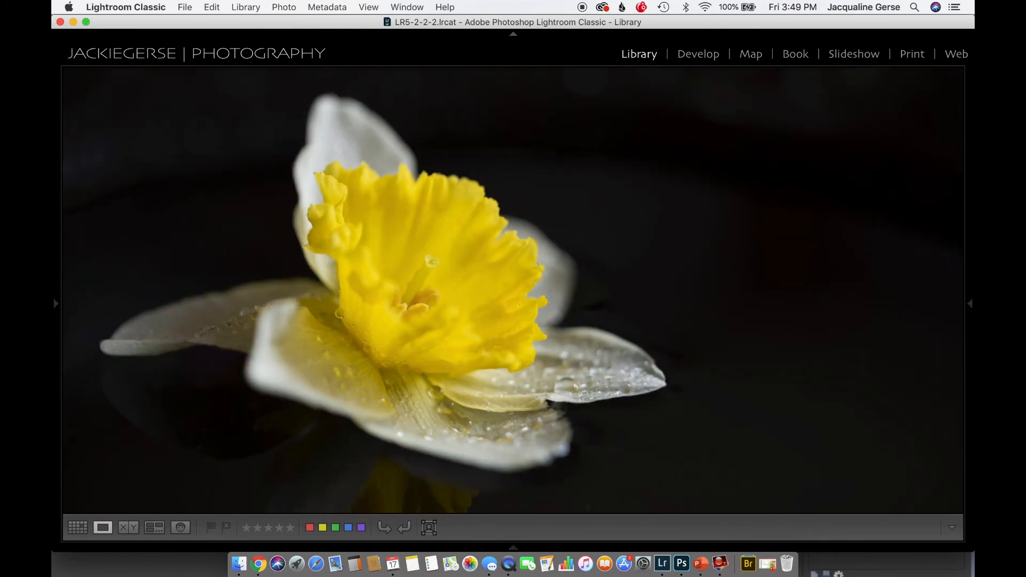
key(Right)
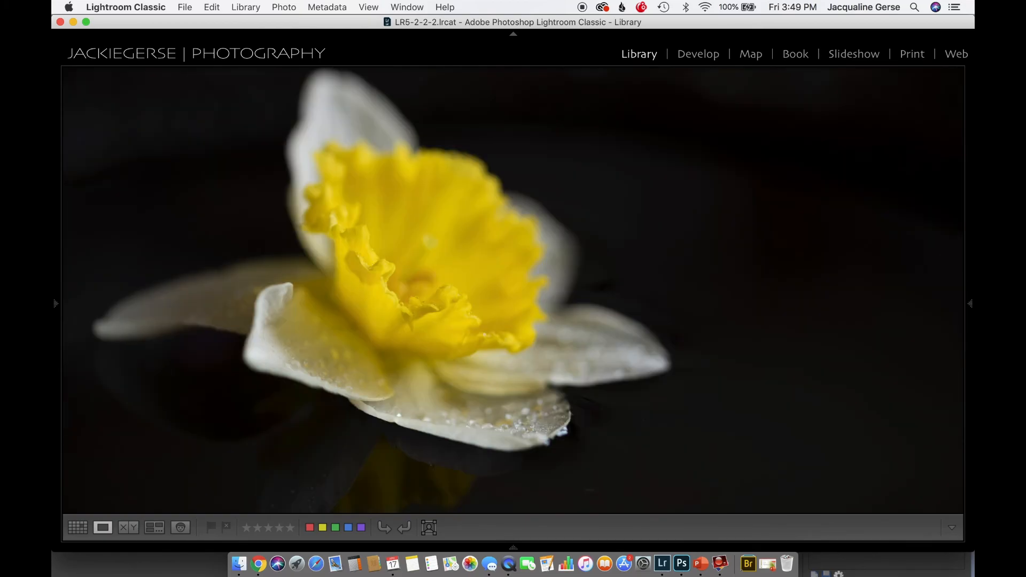
key(Right)
key(Right)
key(Right)
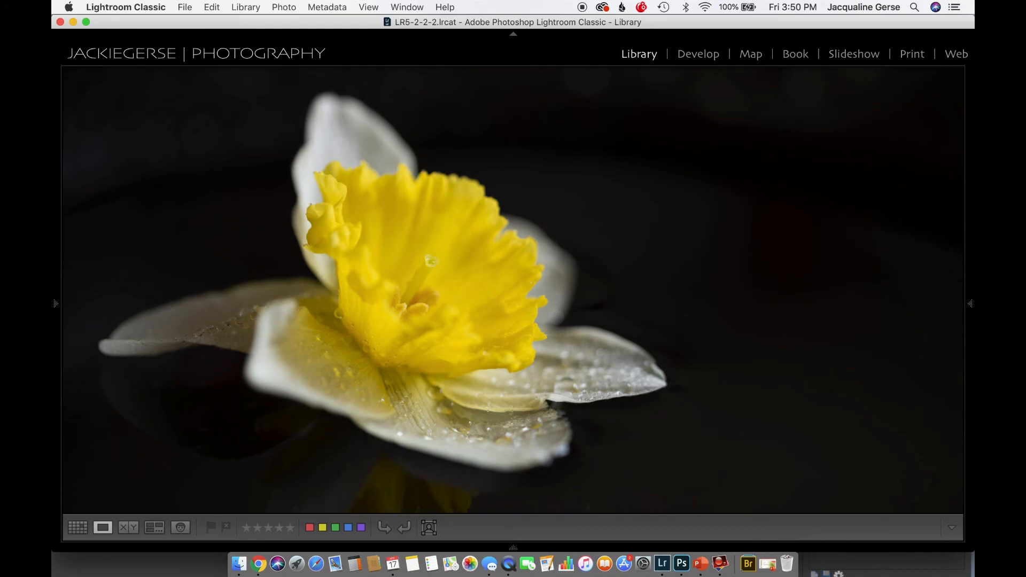
Reopen Macro Daffodil-102.nef from the thumbnail grid and magnify the centre of the flower
key(g)
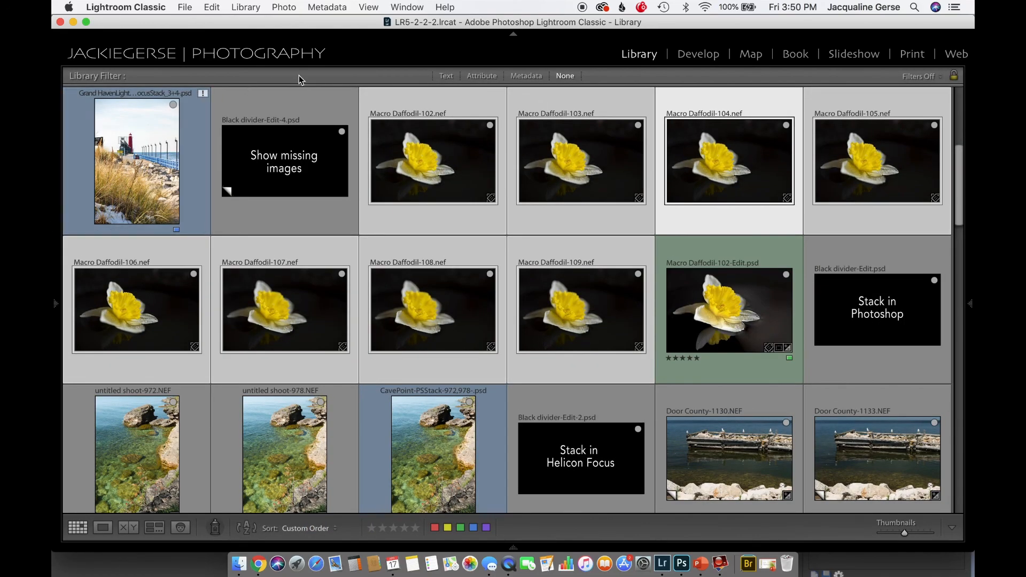
click(431, 142)
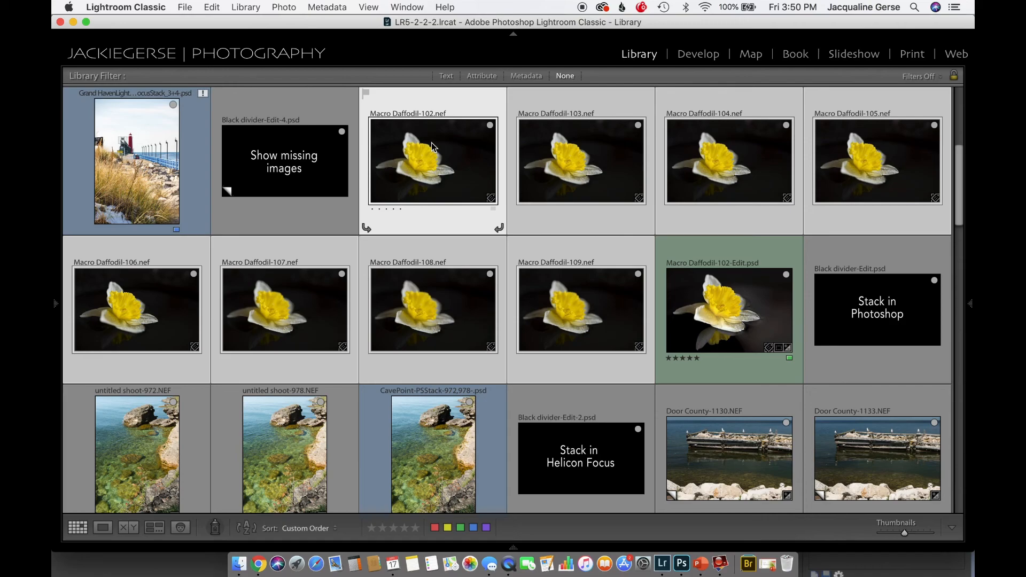
double_click(432, 142)
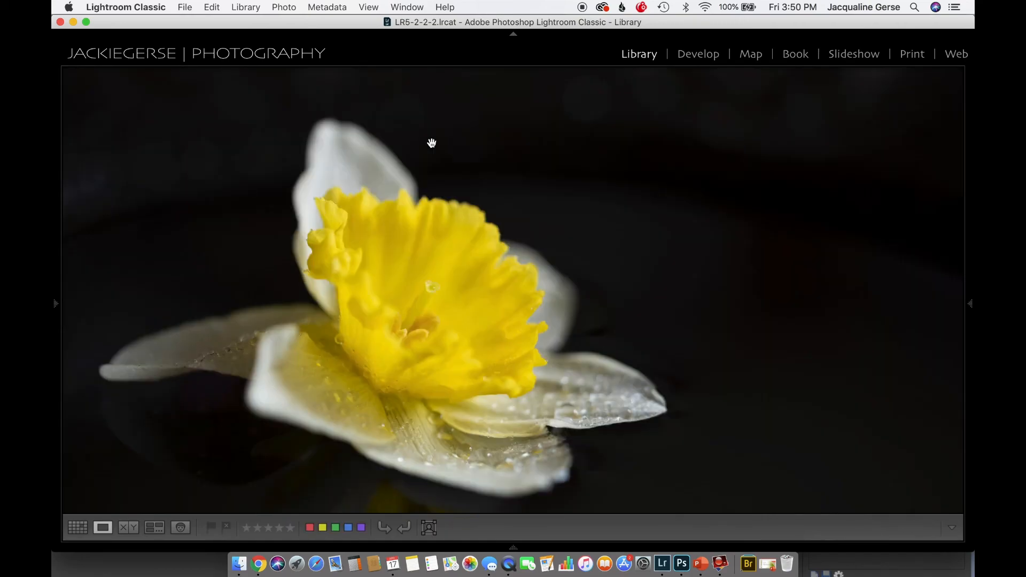
click(428, 296)
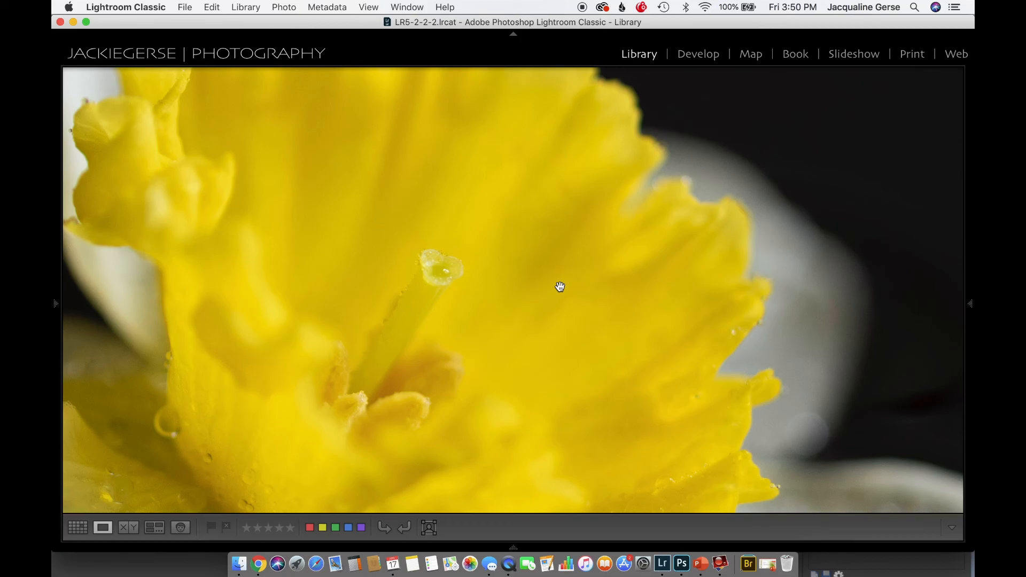
Step through the selected daffodil photos up close, examining the focus on the stamens, wet petals and front ruffled edge
key(Right)
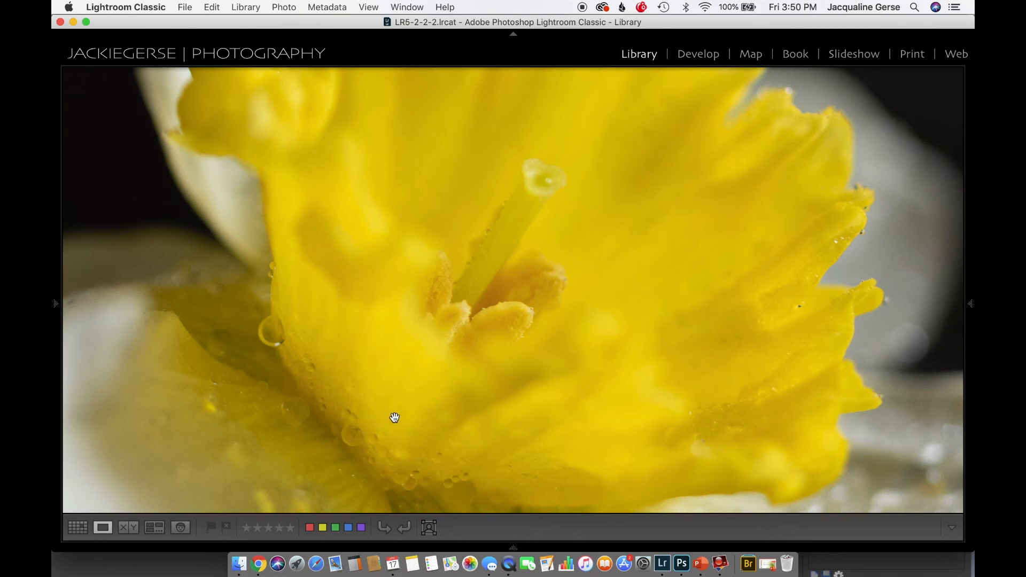
key(Right)
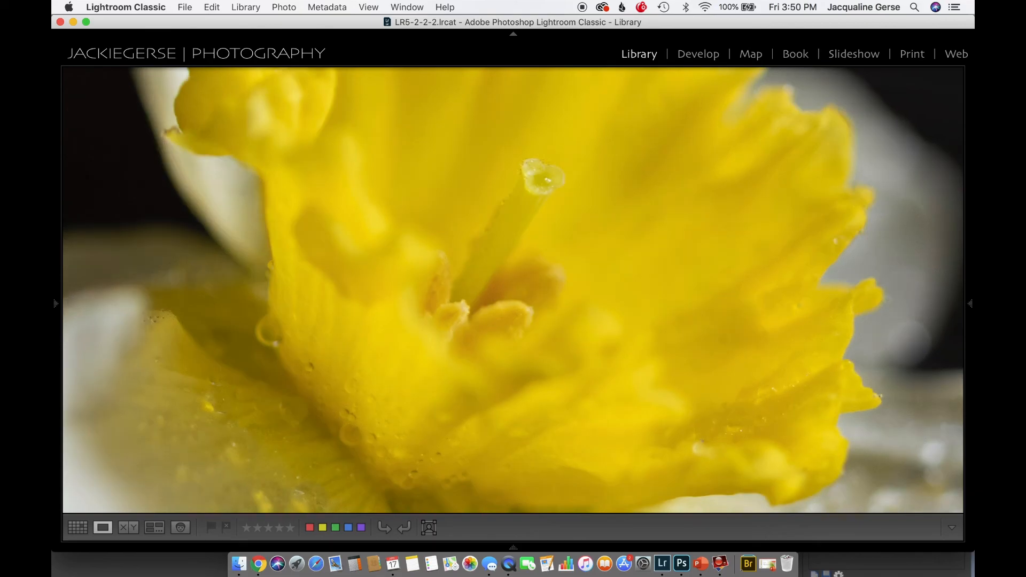
key(Right)
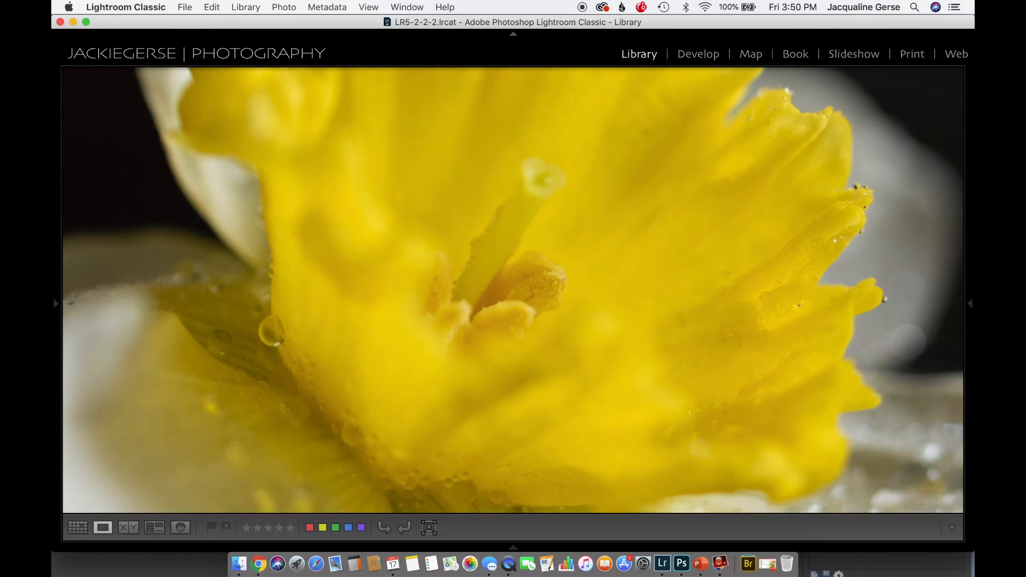
key(Right)
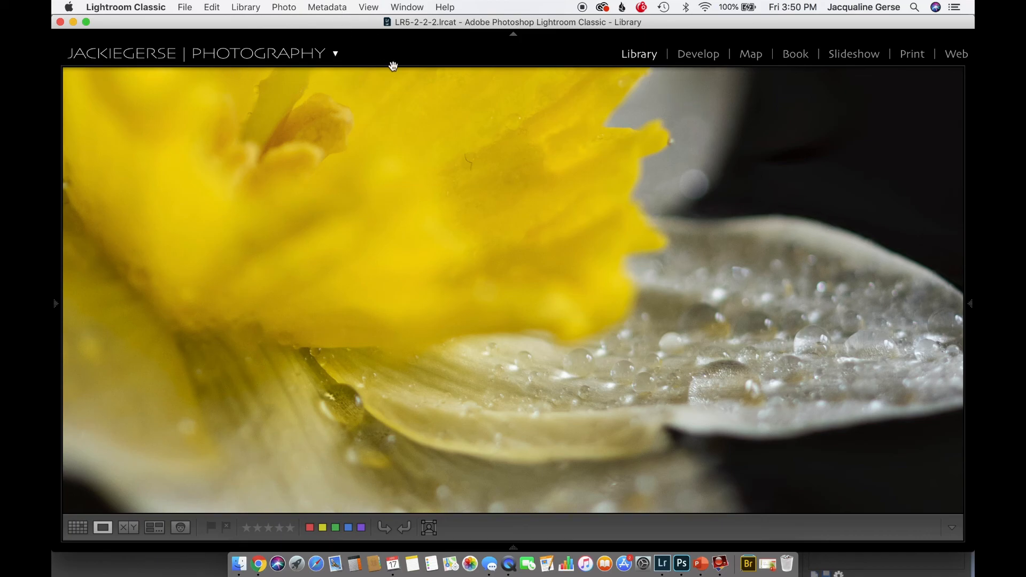
mouse_move(970, 304)
key(Right)
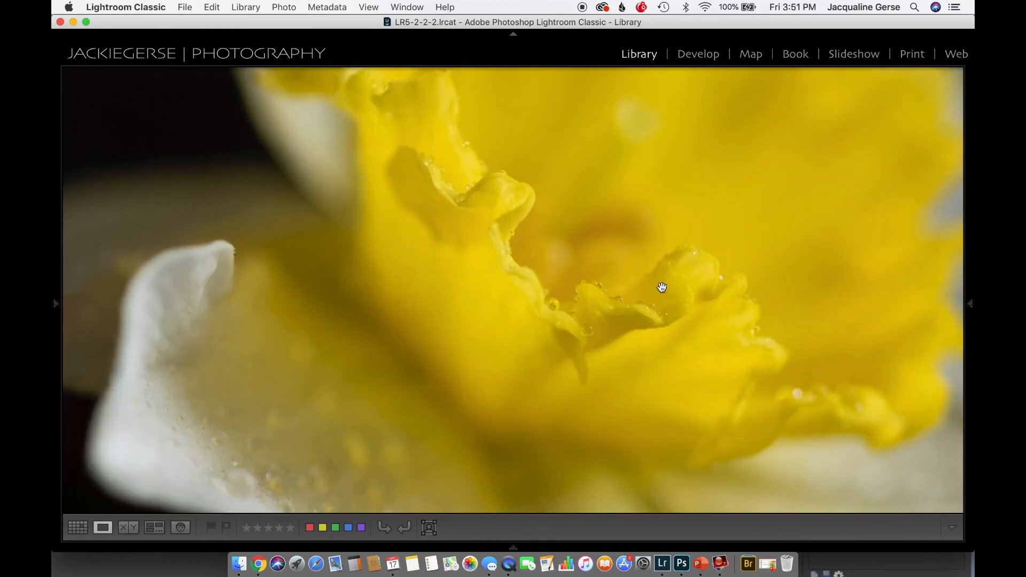
key(Right)
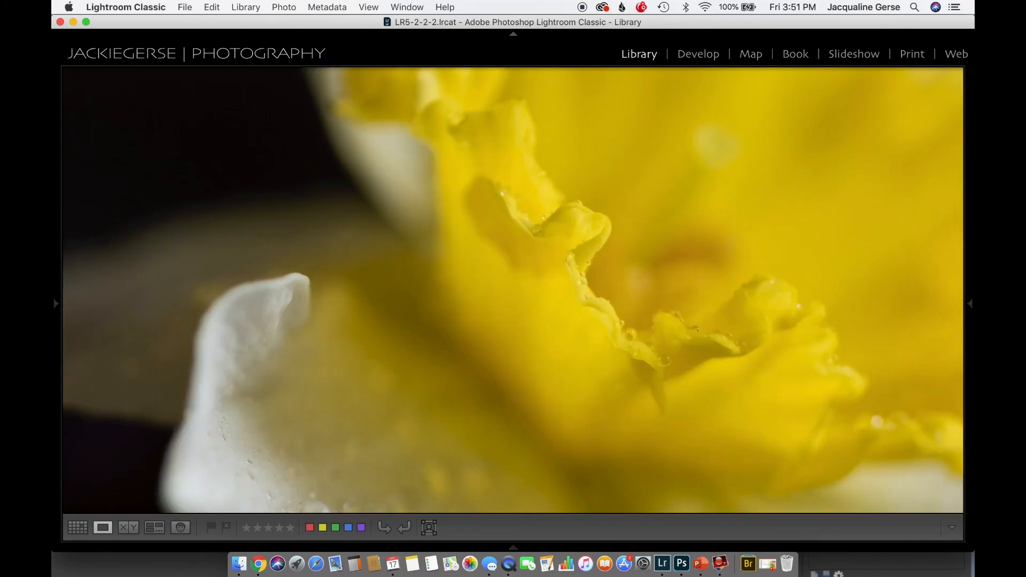
key(Right)
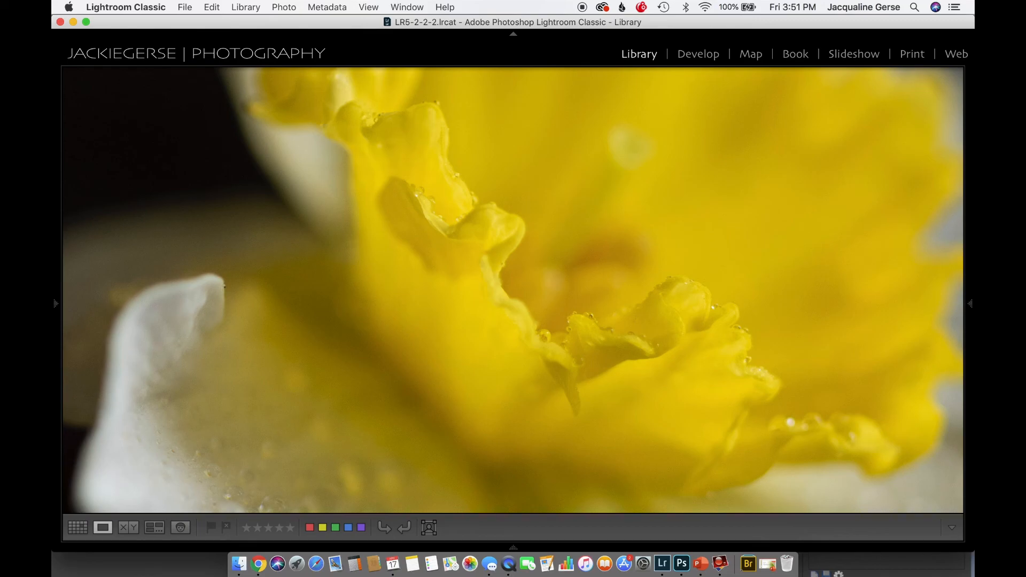
key(Right)
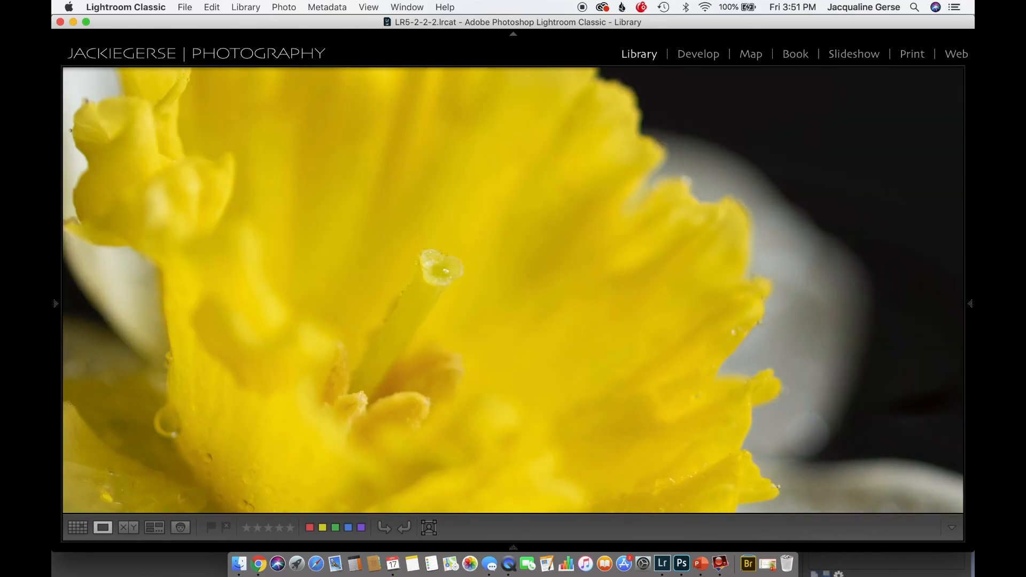
Open the focus-stacked Macro Daffodil-102-Edit.psd from the thumbnail grid and fit the whole image in view
key(g)
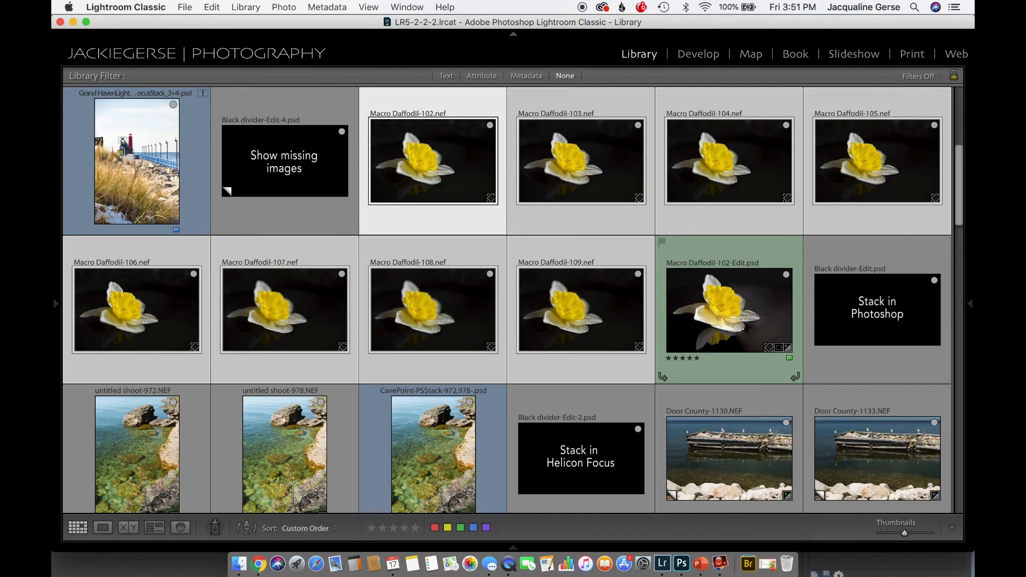
double_click(743, 316)
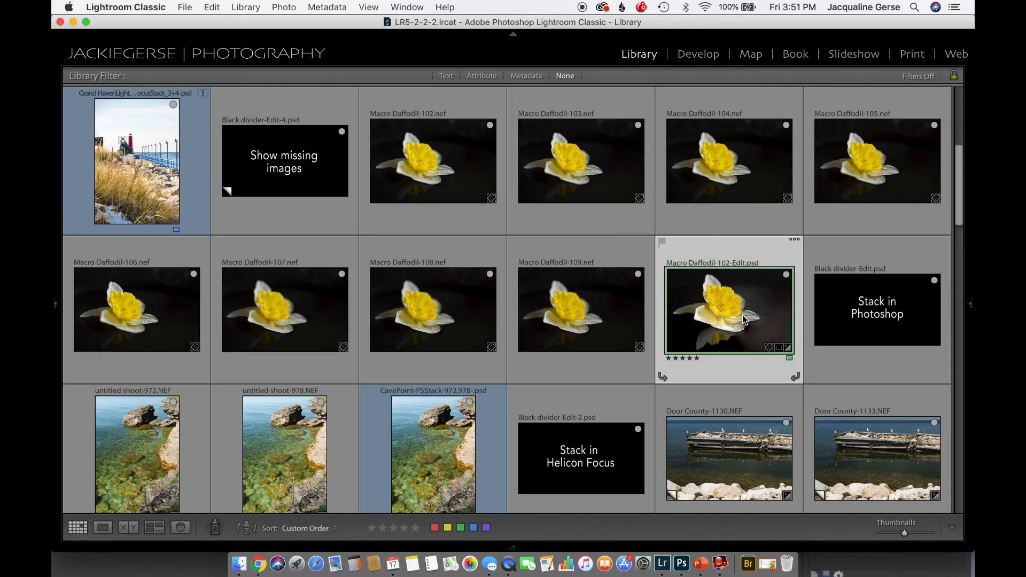
click(662, 313)
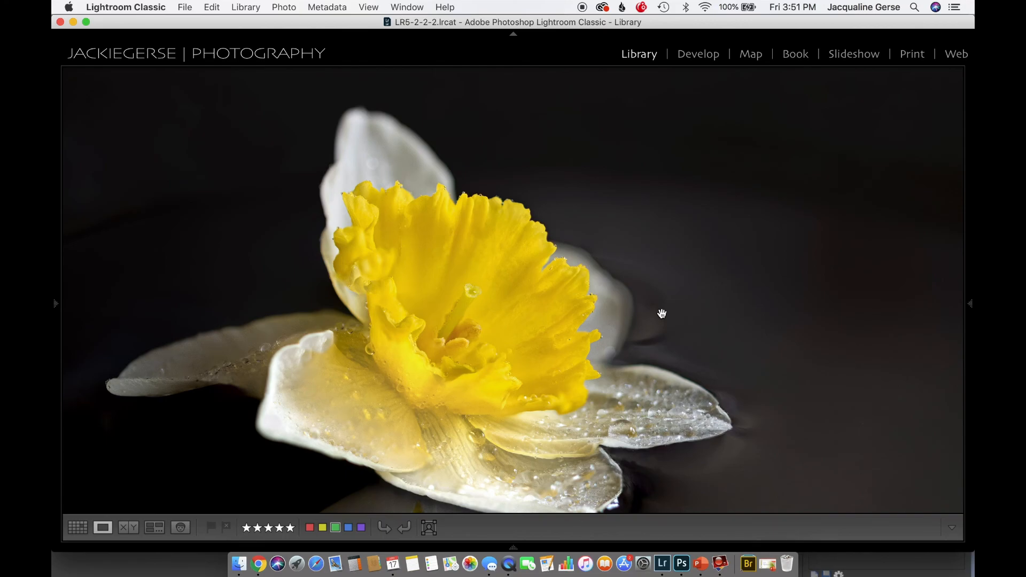
click(662, 314)
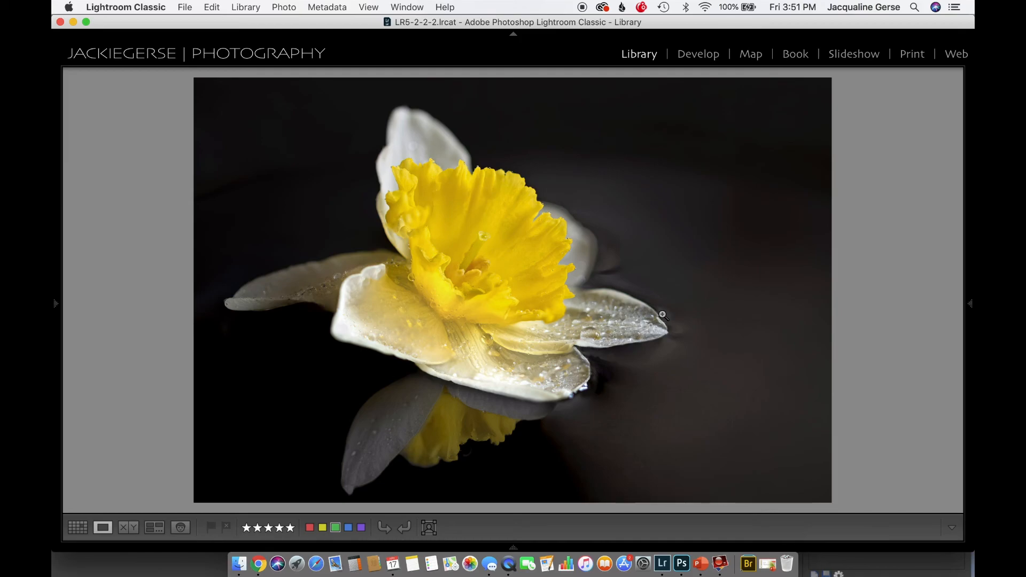
Examine the stacked daffodil's front petal, stamens and trumpet edges up close, and return to the full image
click(354, 345)
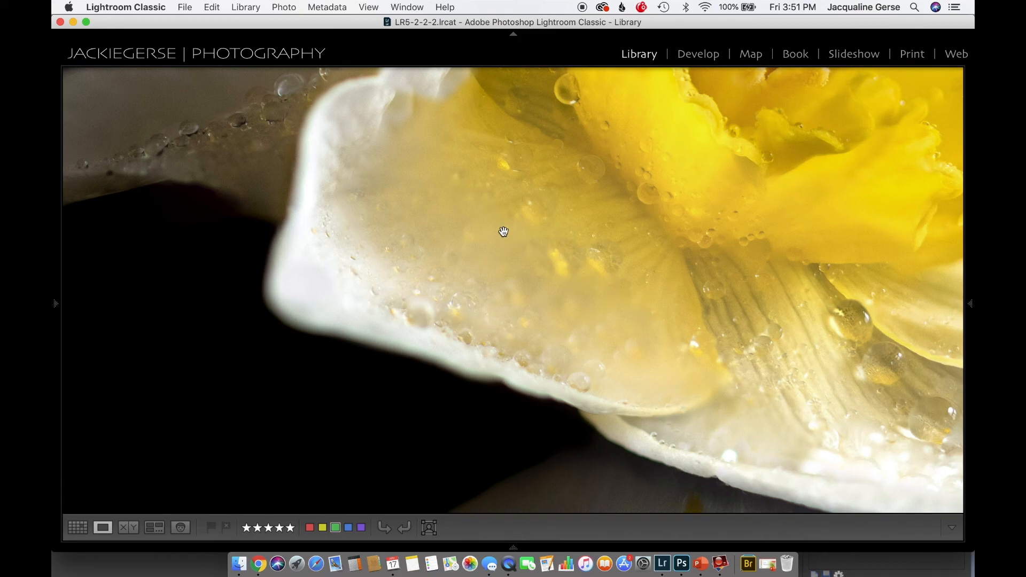
scroll(504, 231, up, 5)
scroll(501, 229, up, 4)
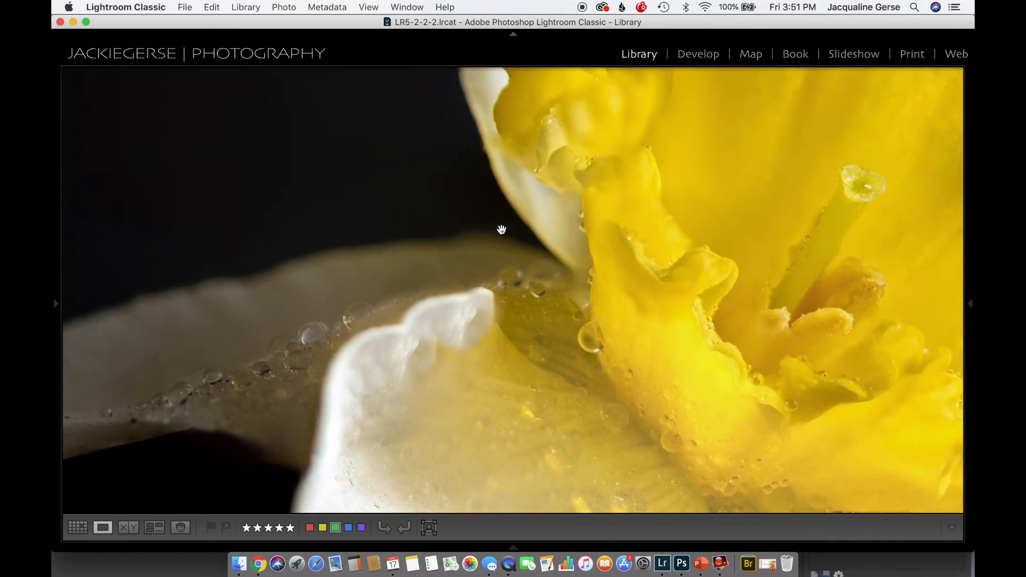
drag(590, 116, 314, 154)
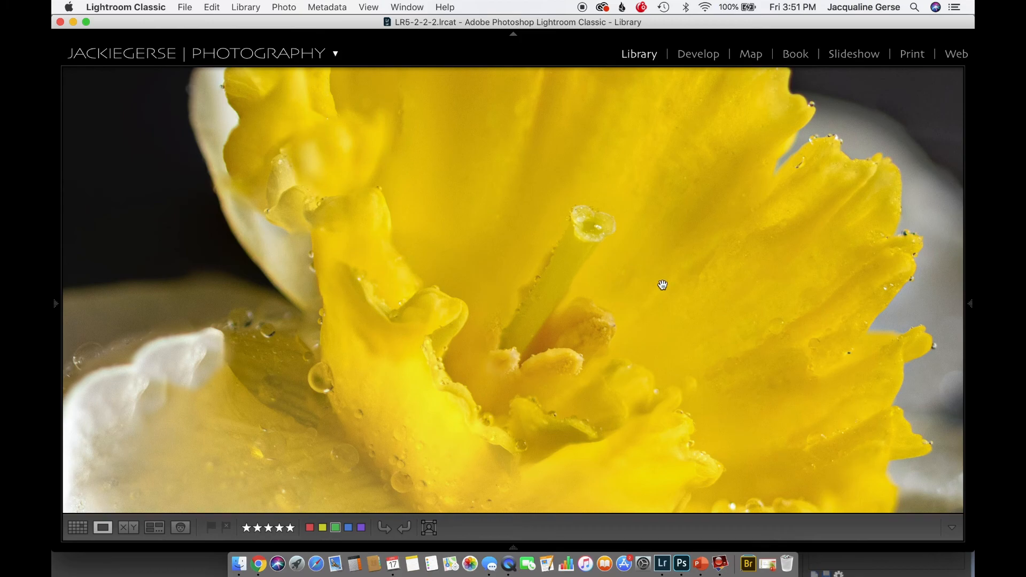
drag(804, 388, 688, 245)
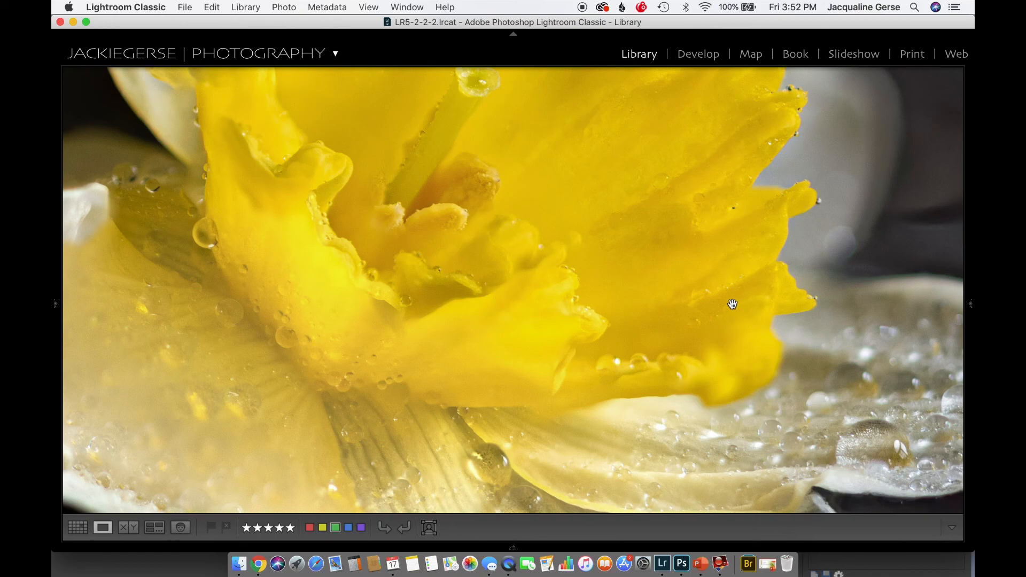
key(z)
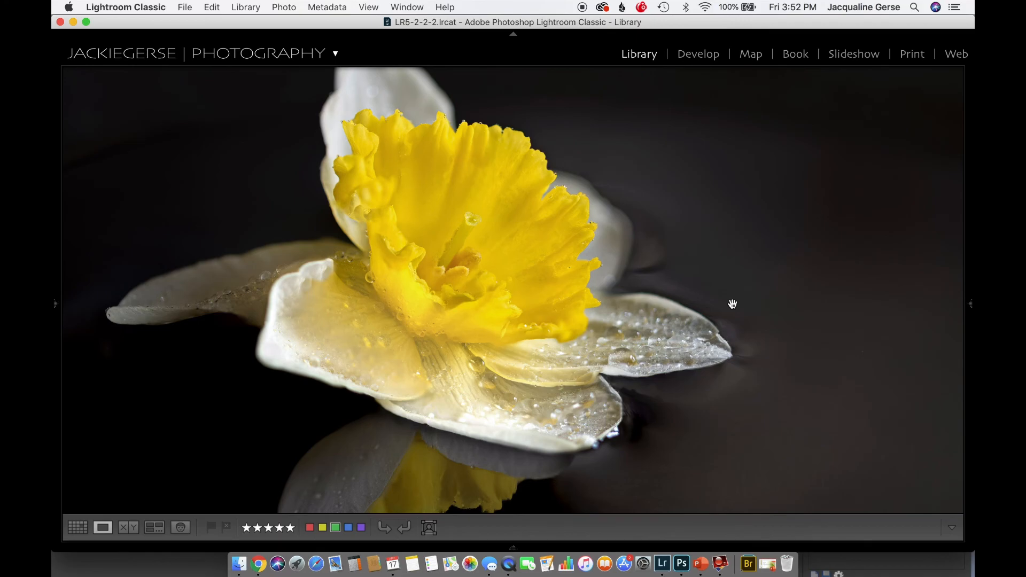
key(z)
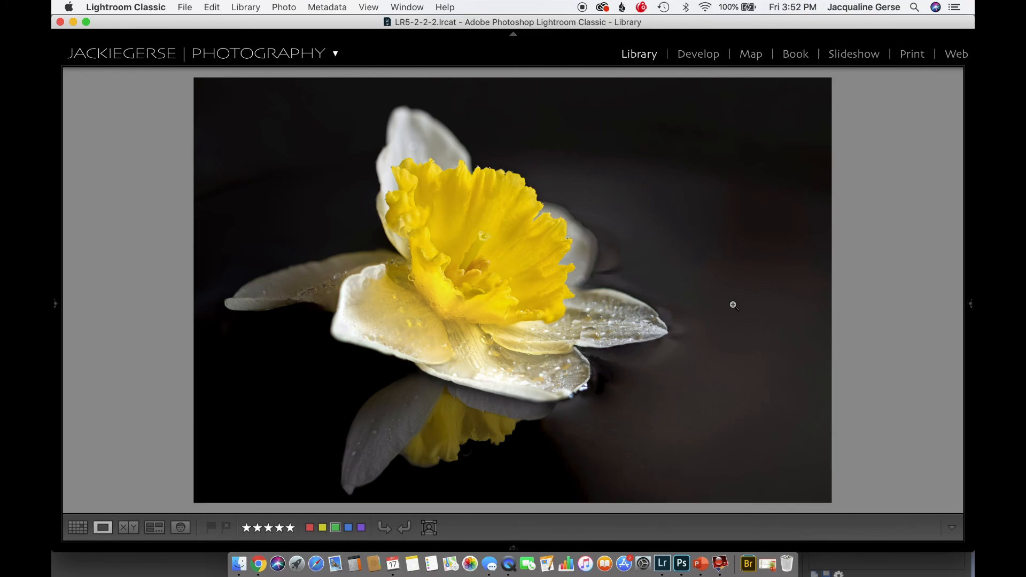
Compare untitled shoot-972.NEF and untitled shoot-978.NEF side by side, magnified to 1:1 on the foreground branches
key(g)
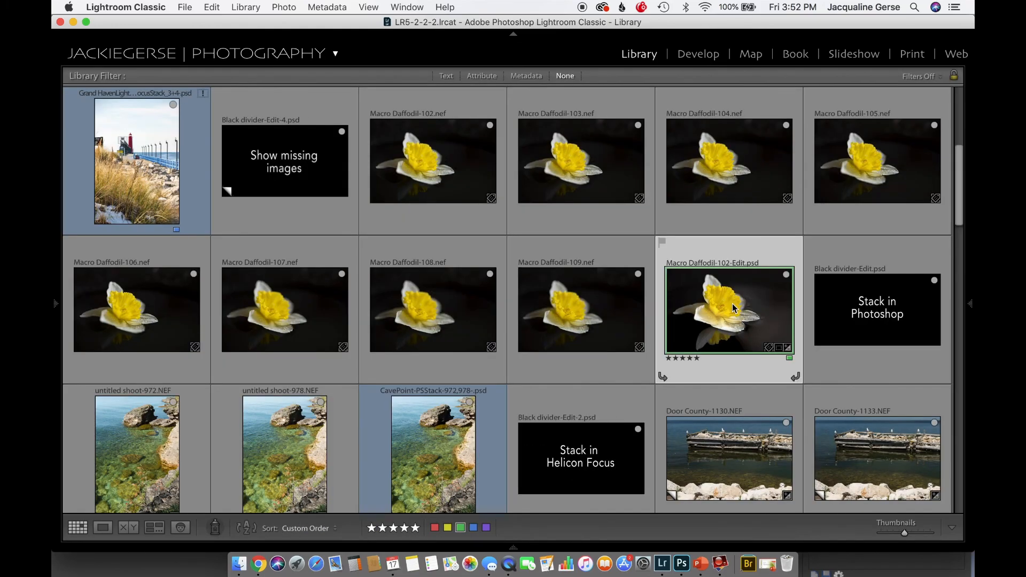
scroll(732, 304, down, 5)
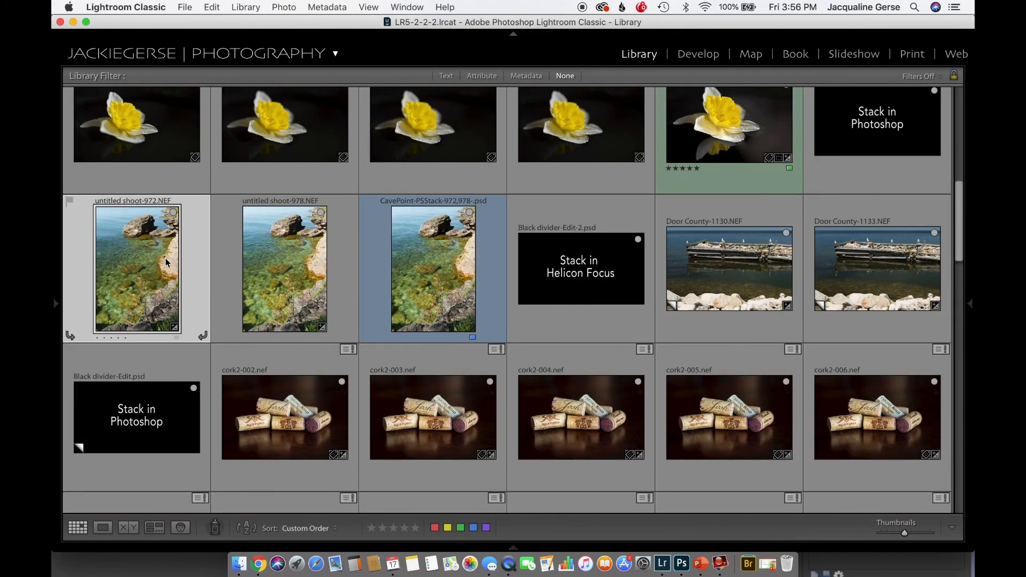
super+click(261, 281)
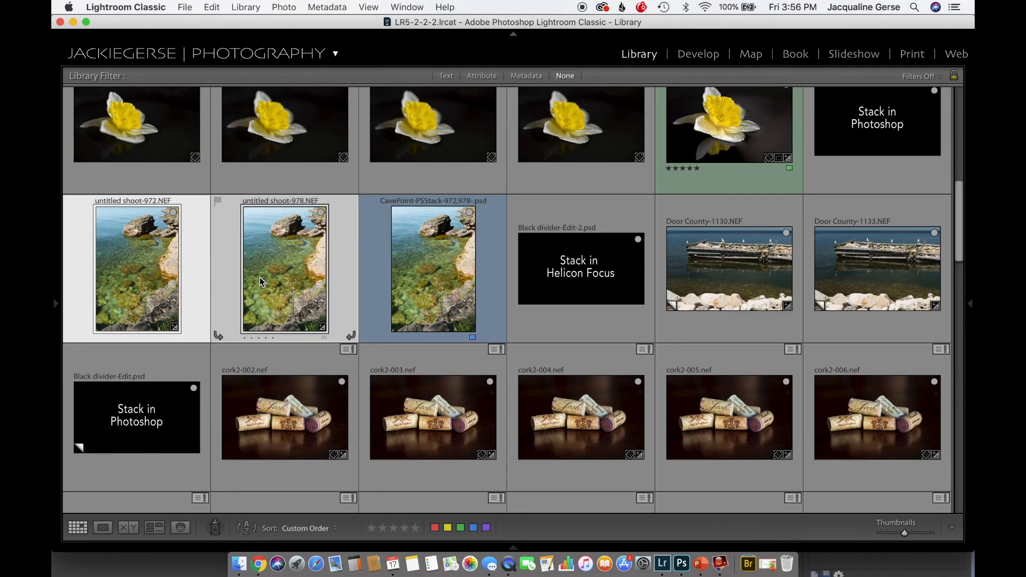
click(123, 528)
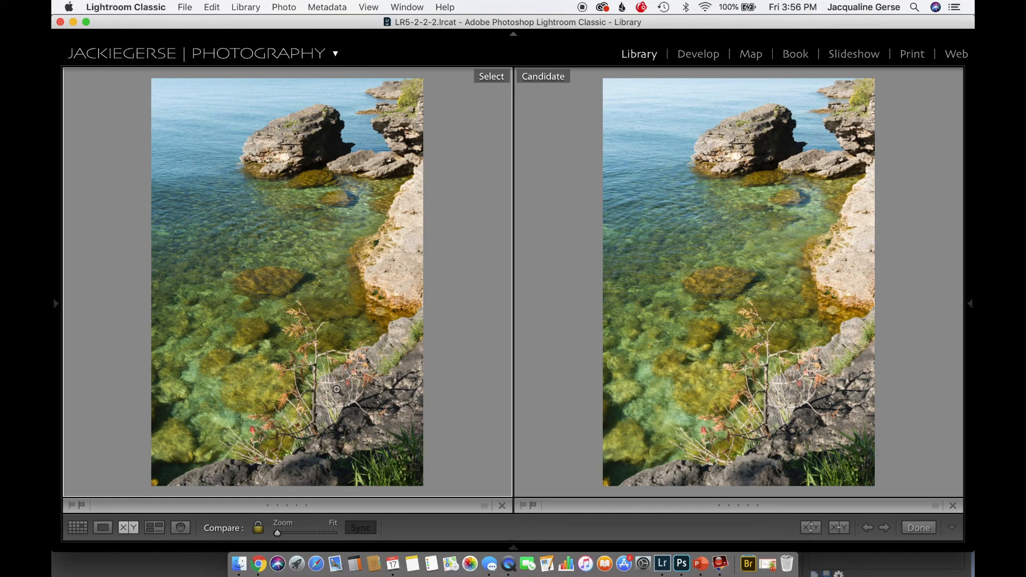
click(319, 413)
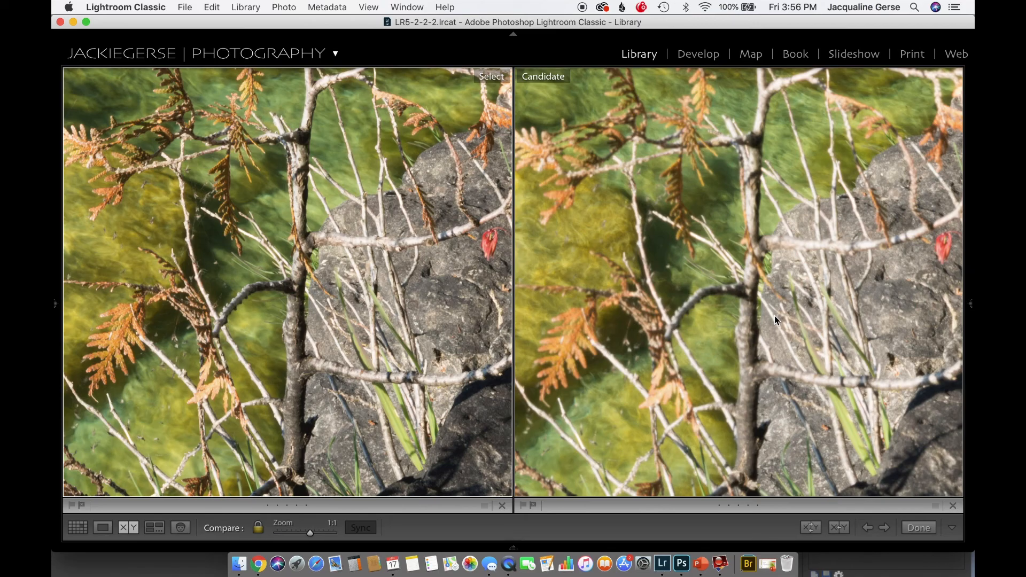
Compare focus in both 1:1 photos on the water, the tip of the small tree and the branches over the dark rock
drag(626, 246, 629, 433)
drag(652, 240, 631, 487)
drag(672, 329, 715, 414)
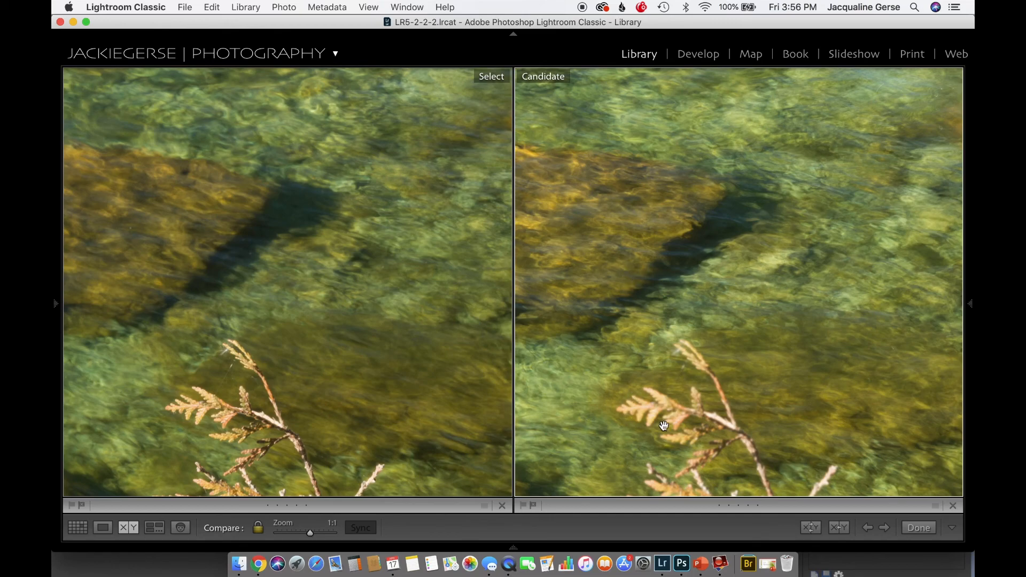
drag(650, 401, 655, 255)
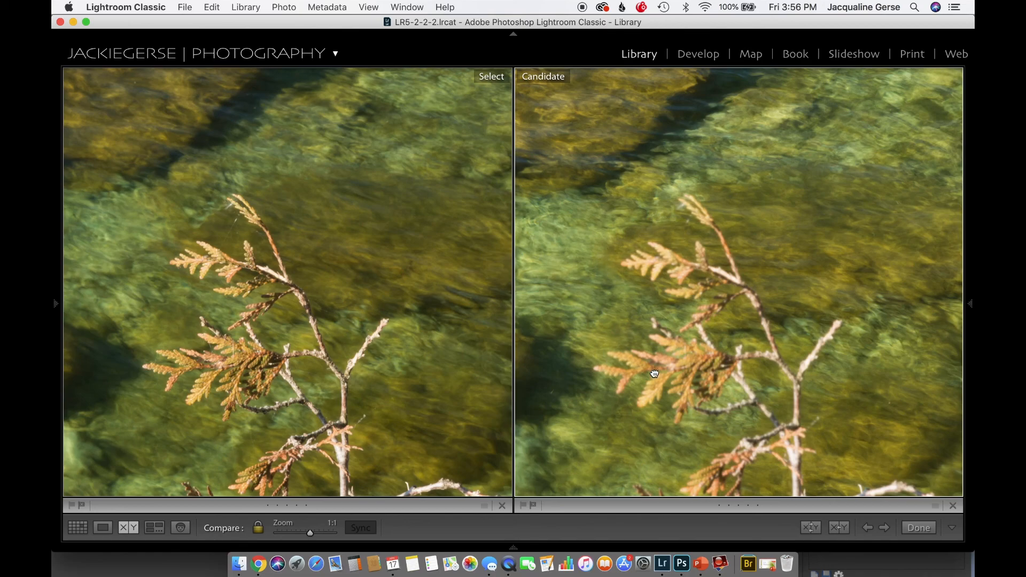
drag(655, 372, 522, 317)
drag(755, 335, 666, 208)
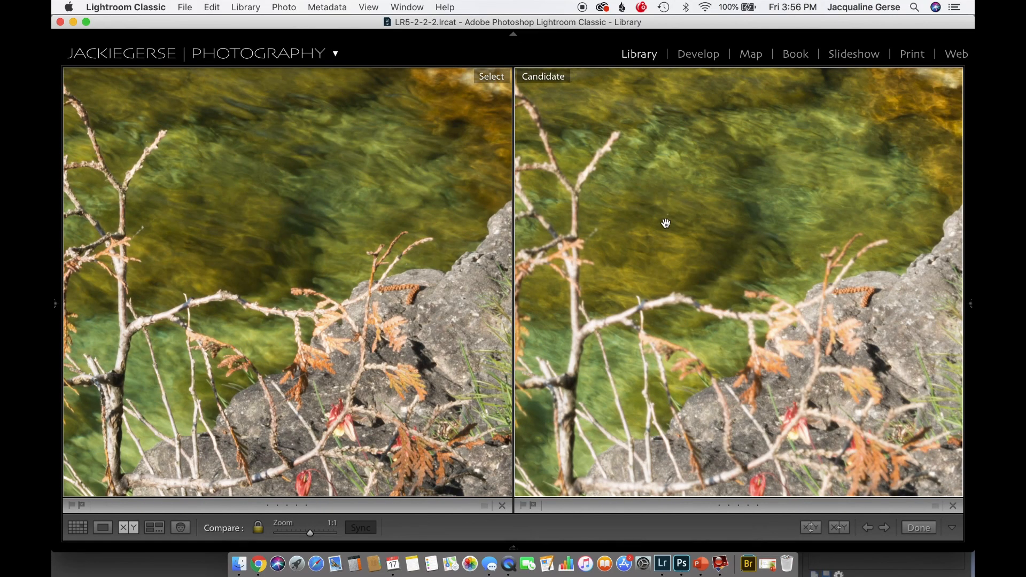
drag(690, 412, 691, 353)
drag(737, 327, 828, 183)
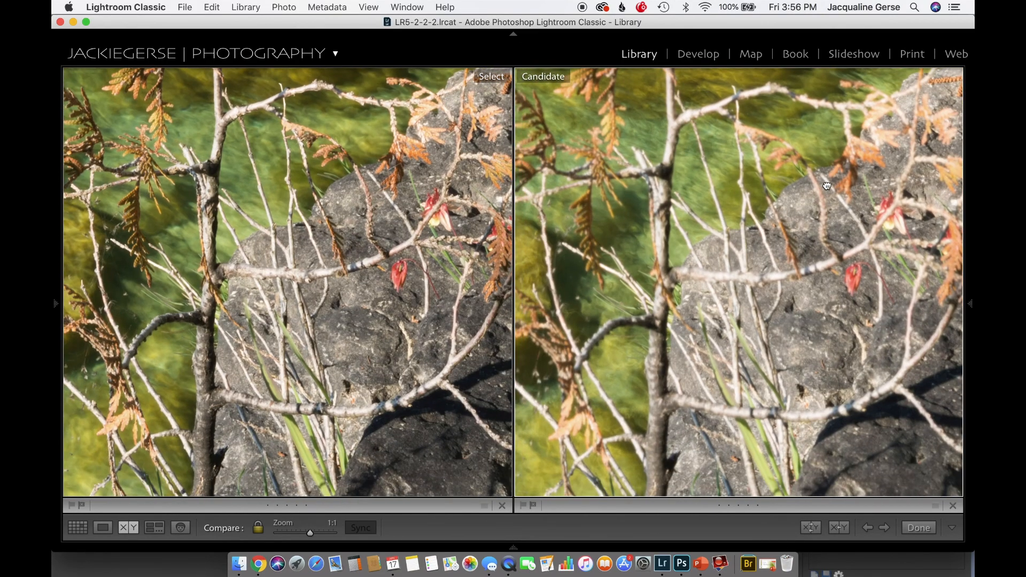
drag(767, 338, 712, 323)
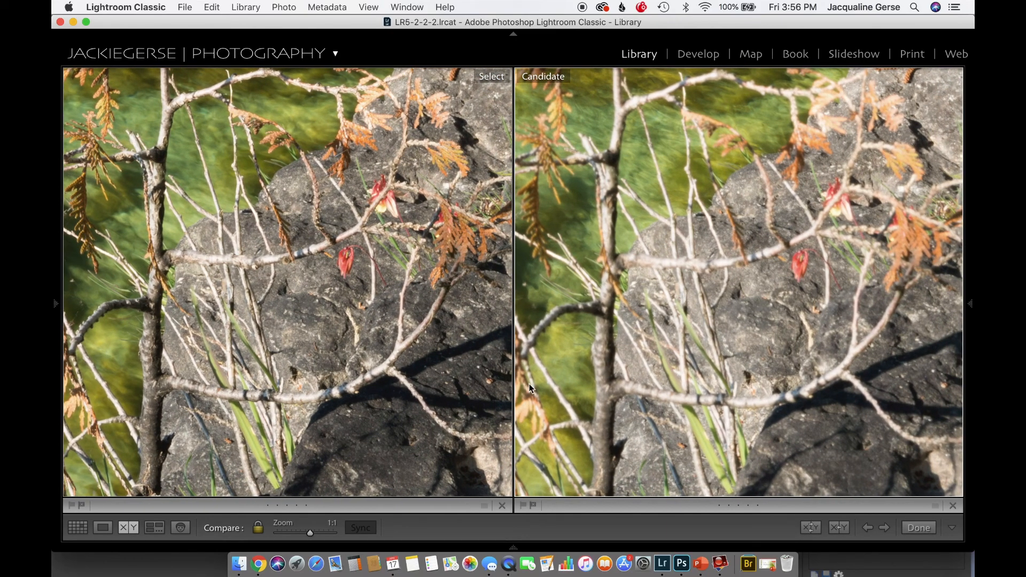
Compare focus in both photos along the right edge, from the shadowed rock and grass up to the pale ledge and waterline
drag(807, 361, 675, 356)
drag(812, 334, 700, 374)
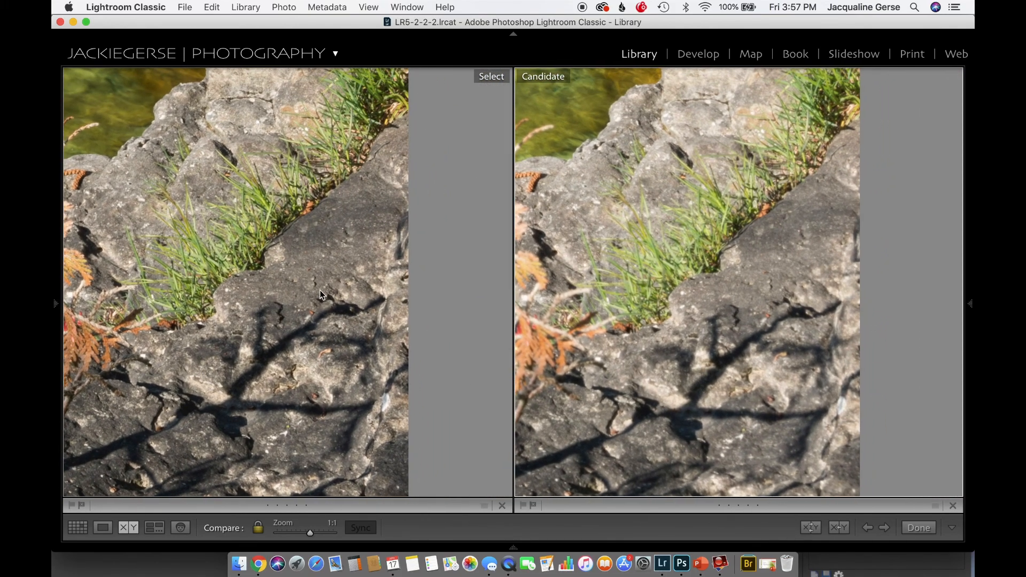
drag(723, 215, 679, 390)
drag(721, 271, 718, 431)
drag(735, 347, 737, 378)
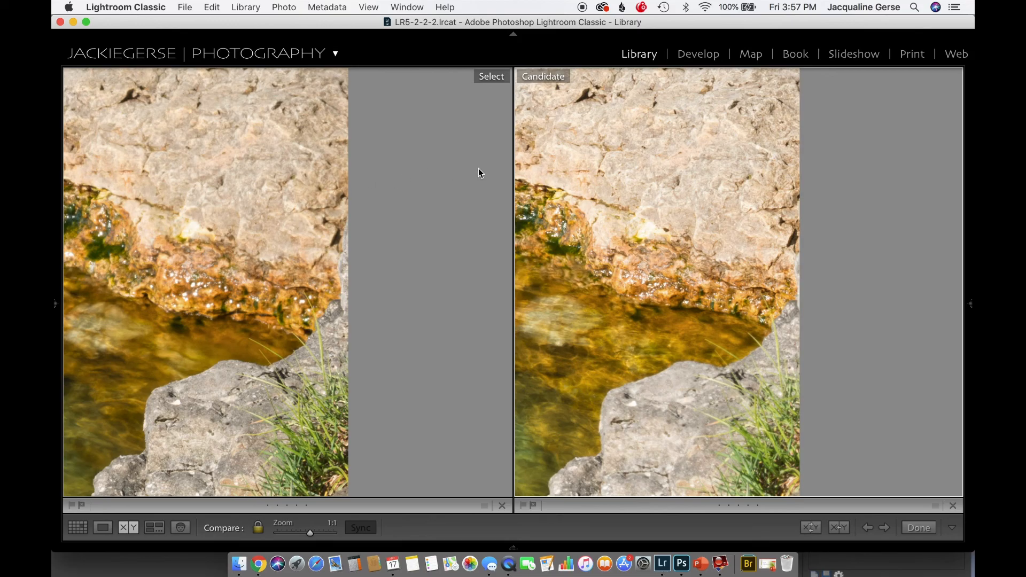
click(561, 155)
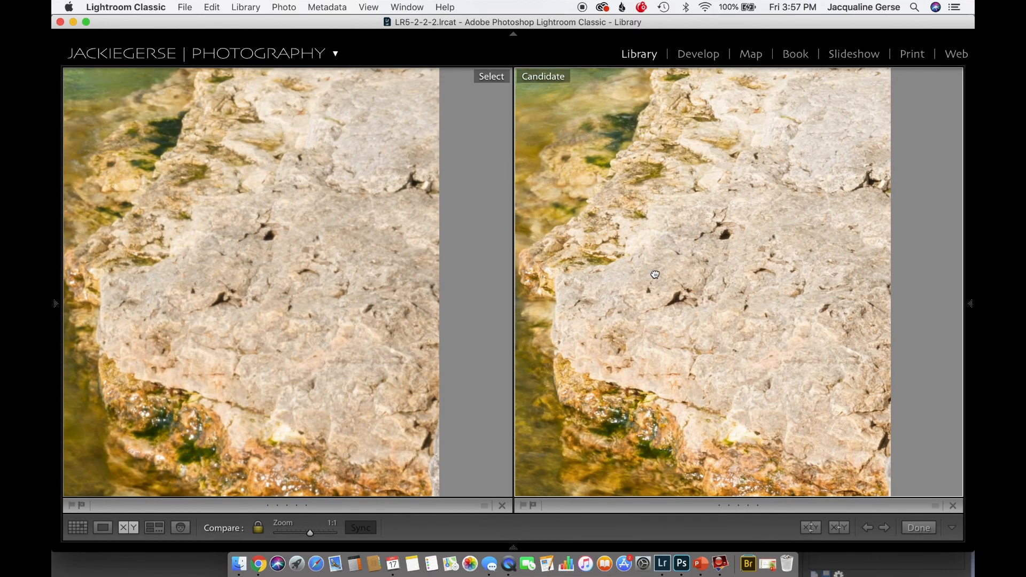
drag(655, 275, 658, 443)
drag(732, 286, 706, 473)
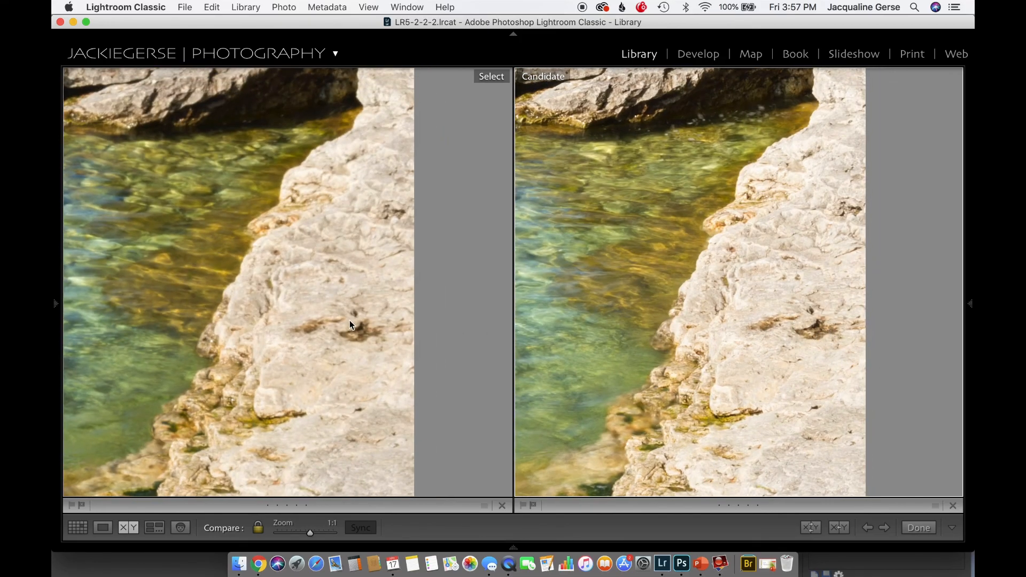
drag(615, 384, 640, 80)
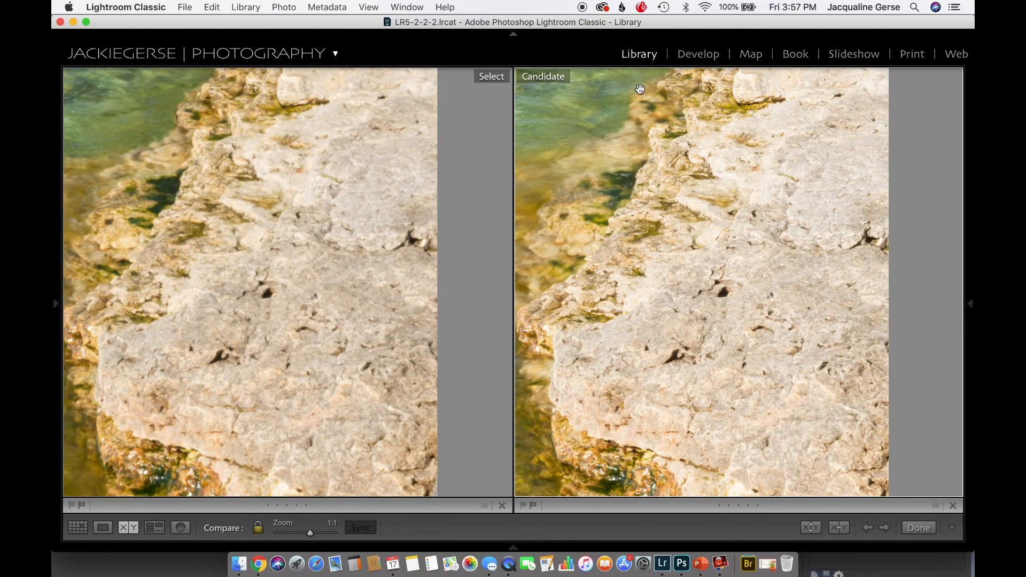
drag(654, 263, 648, 84)
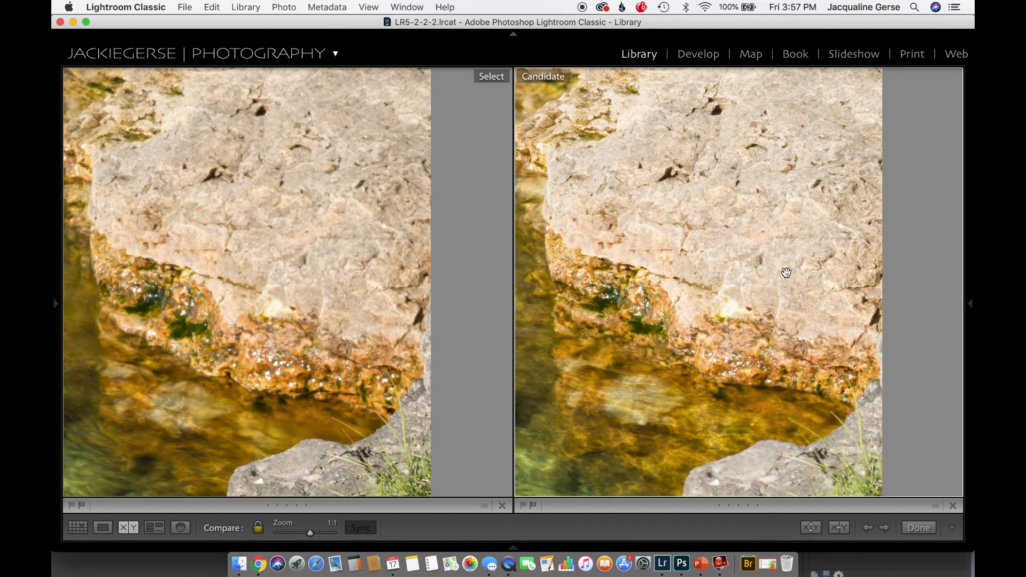
Compare the distant rocks, cave opening and far shoreline in both photos, and return to the thumbnail grid
drag(714, 198, 752, 463)
drag(753, 247, 743, 452)
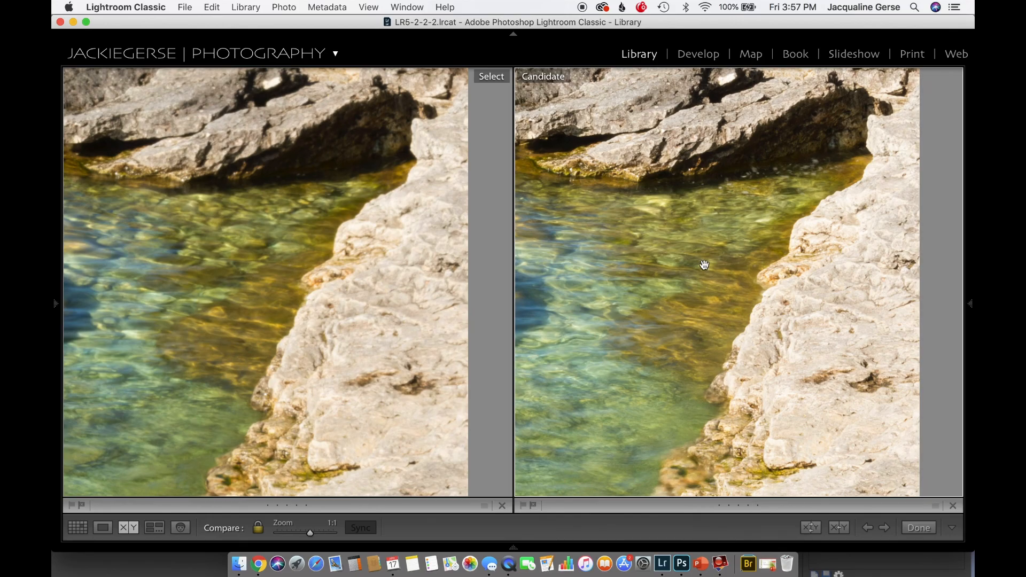
drag(704, 265, 814, 353)
drag(714, 202, 684, 264)
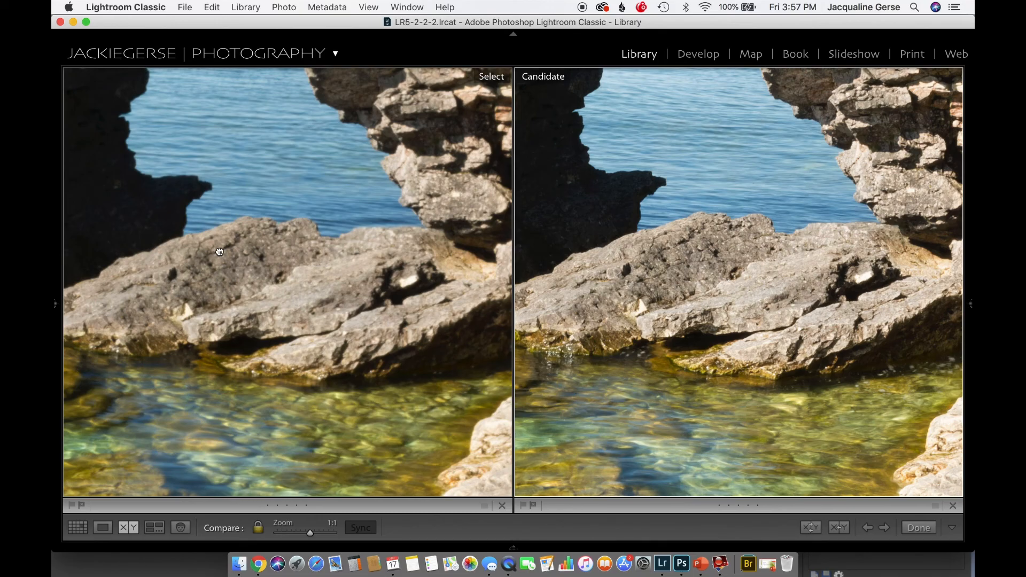
drag(219, 251, 264, 497)
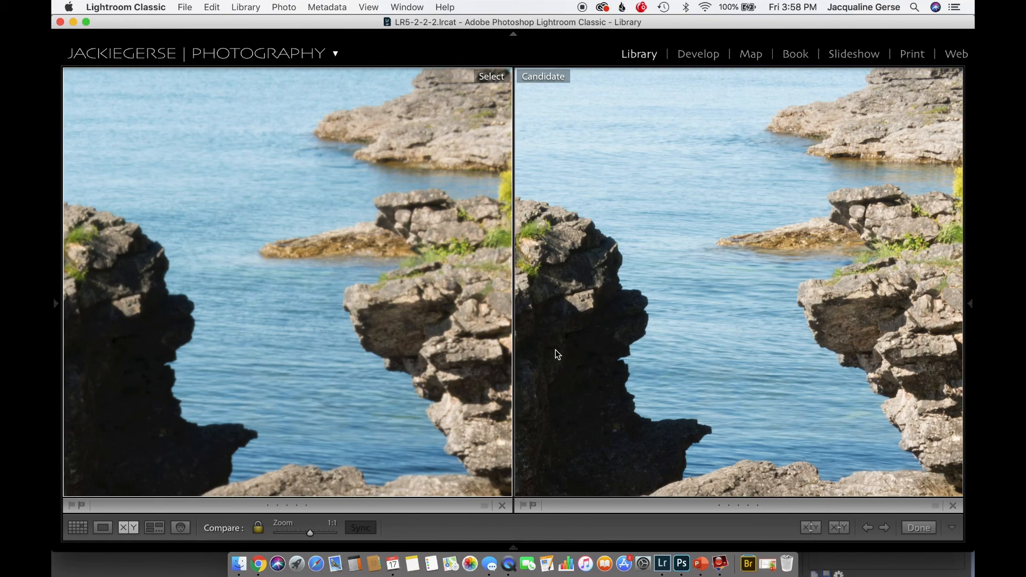
key(g)
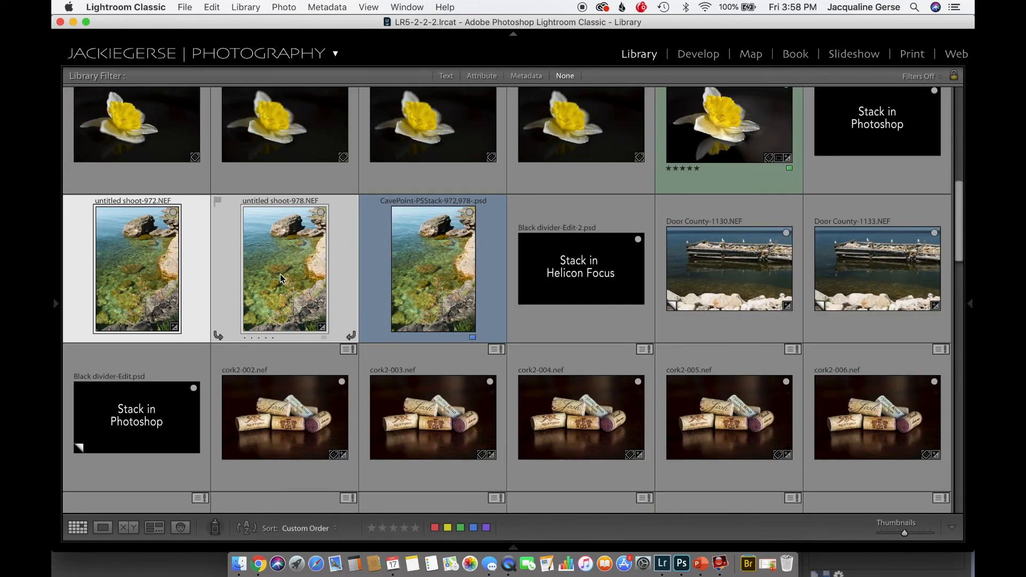
Bring up the external editing options for the selected untitled shoot-972.NEF and untitled shoot-978.NEF, including those for opening in Photoshop
mouse_move(280, 274)
mouse_move(138, 262)
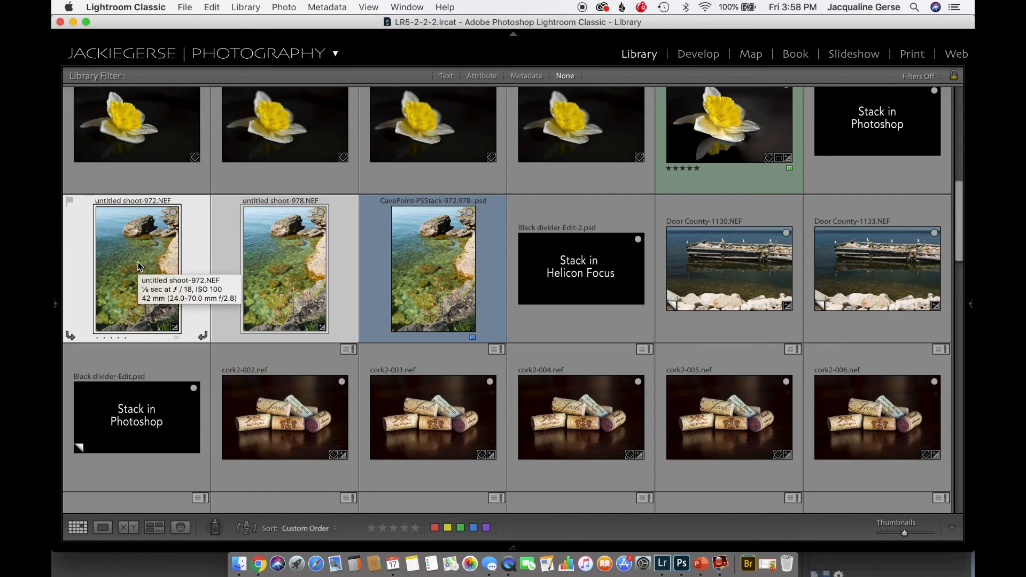
right_click(137, 266)
mouse_move(152, 241)
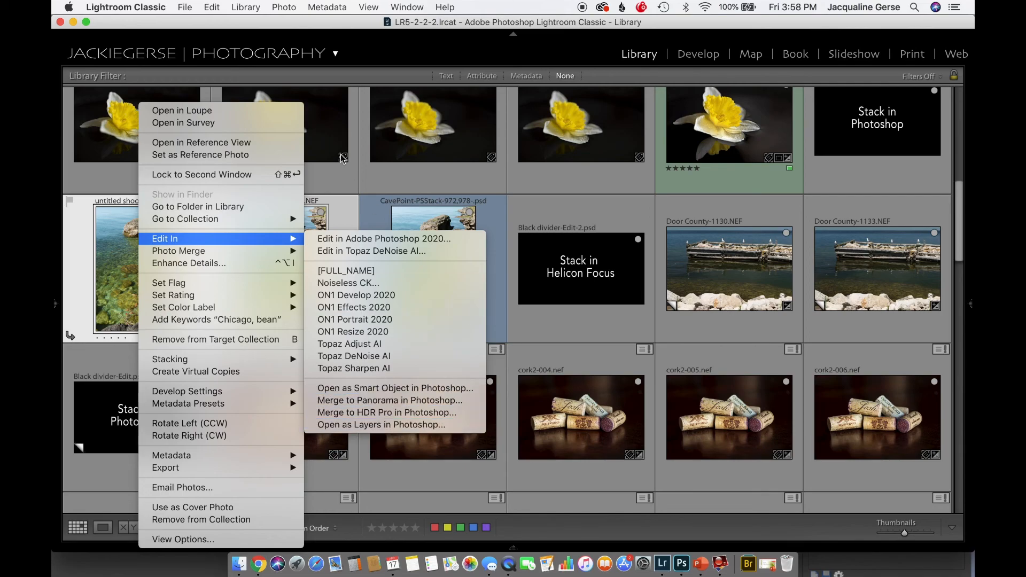
click(435, 389)
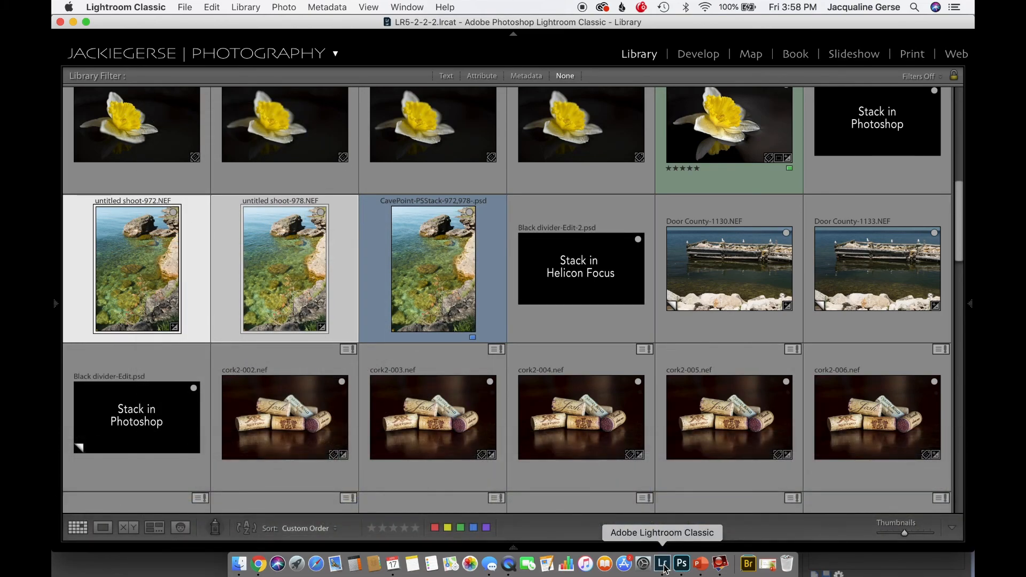
Switch to Photoshop and show the layered untitled shoot-978.NEF document at 50% on the foreground branches
click(688, 569)
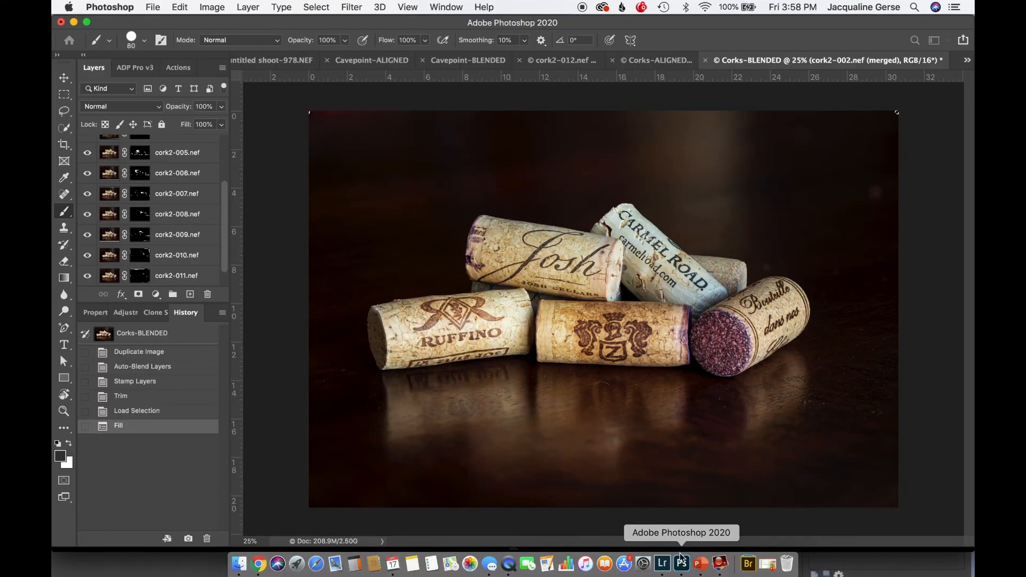
click(273, 62)
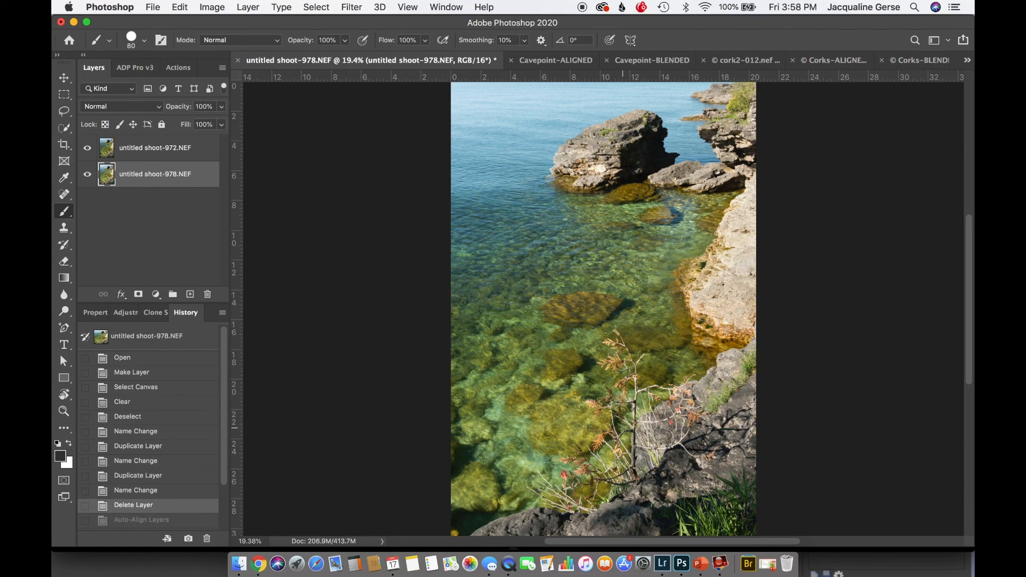
key(super+equal)
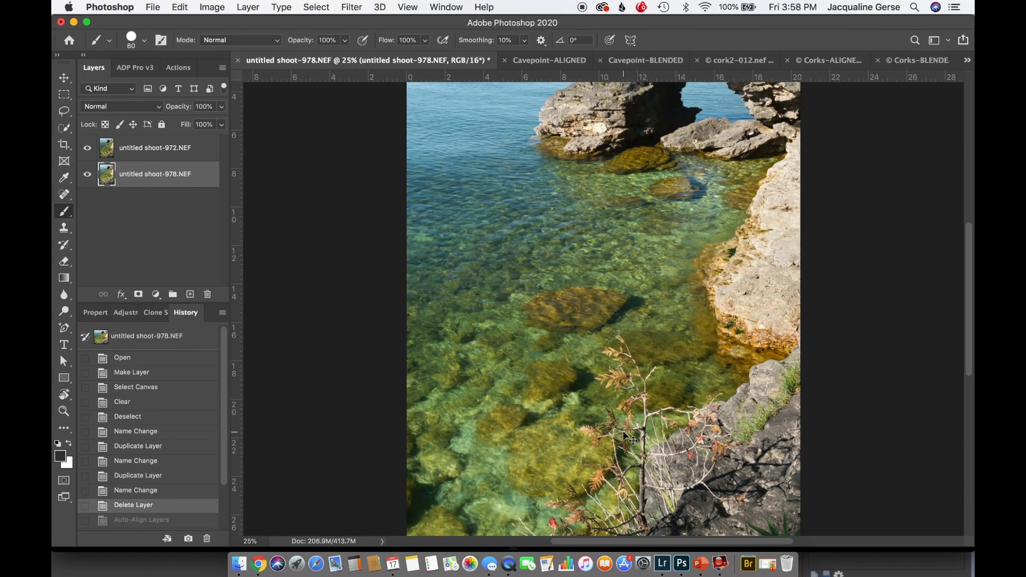
key(super+equal)
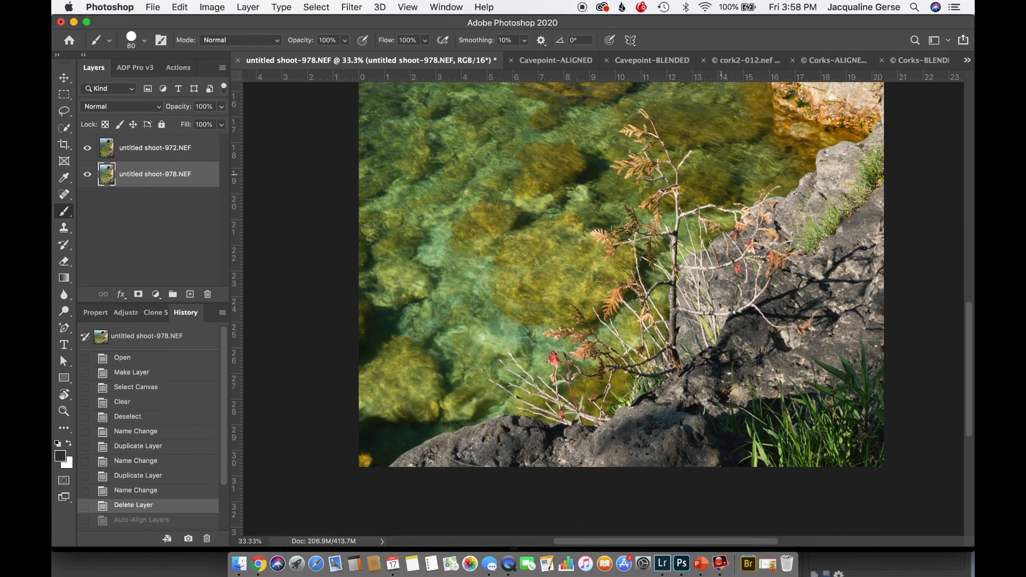
key(super+equal)
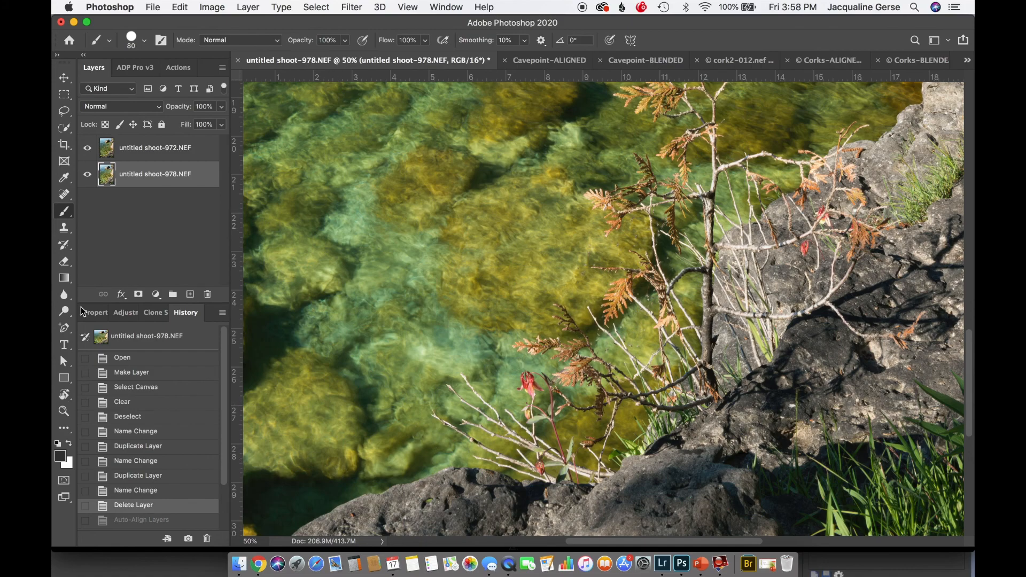
Toggle the untitled shoot-972.NEF layer's visibility repeatedly to compare it with the layer below, leaving it hidden
click(88, 149)
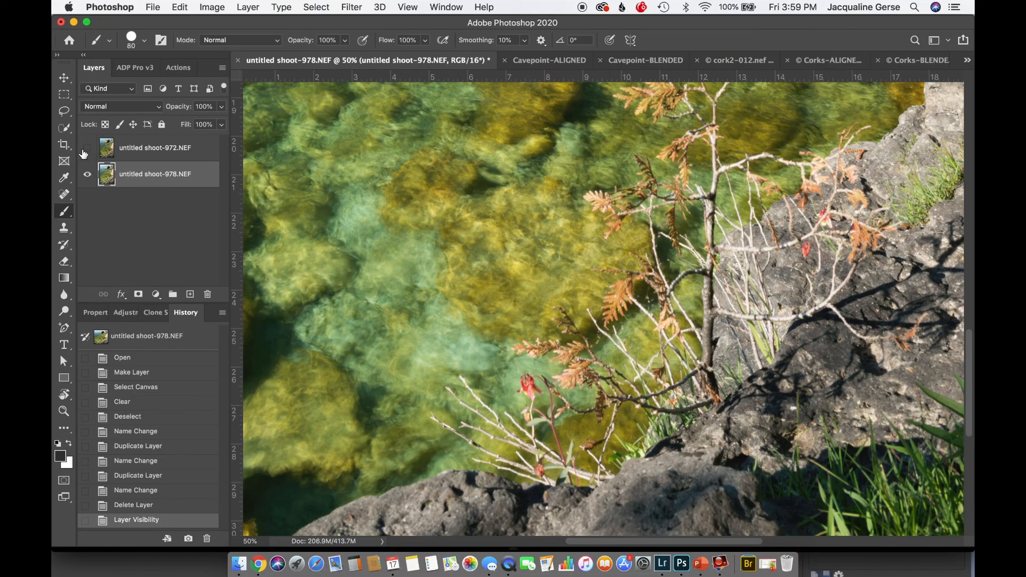
click(87, 149)
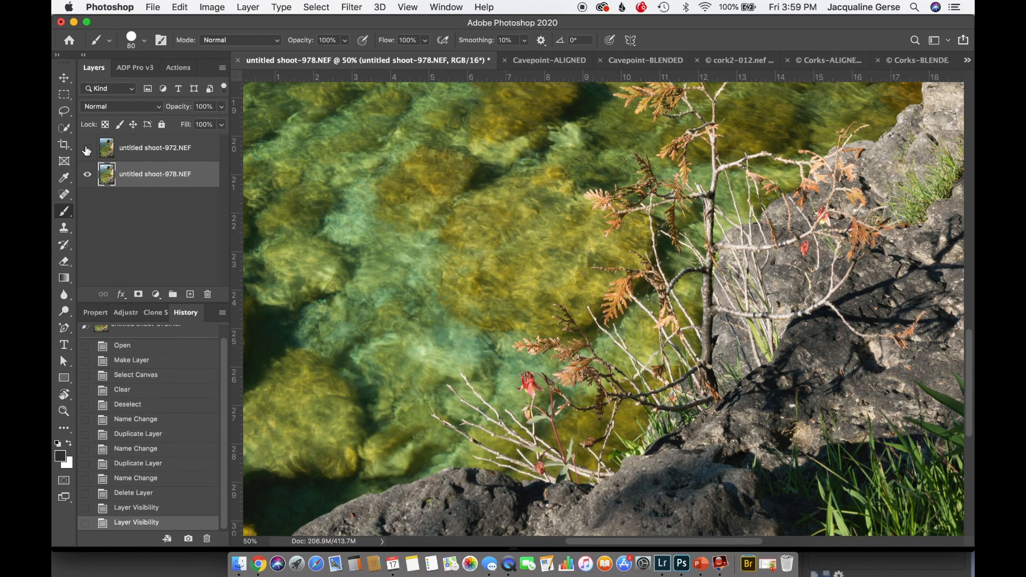
click(87, 149)
click(87, 149)
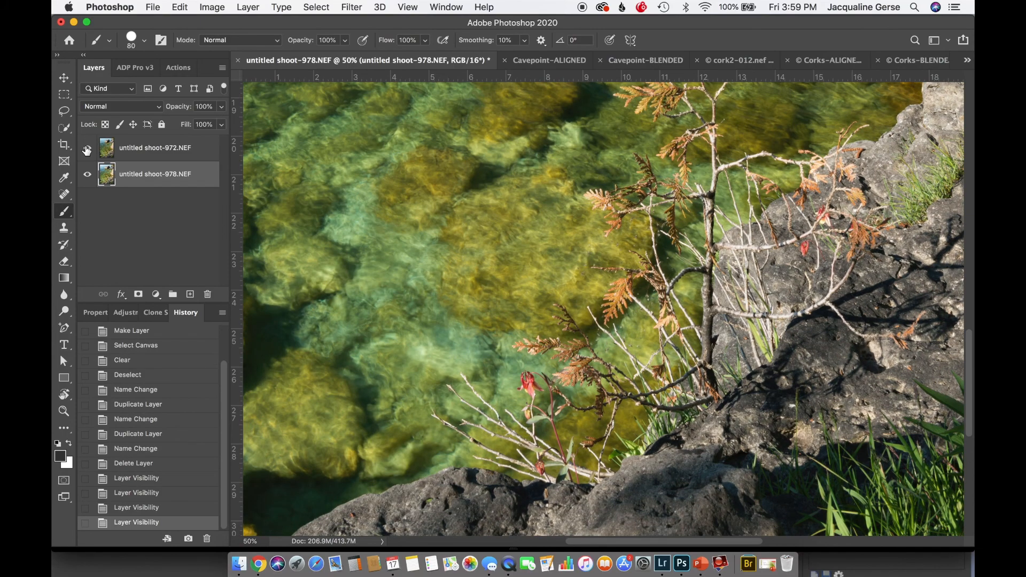
click(87, 149)
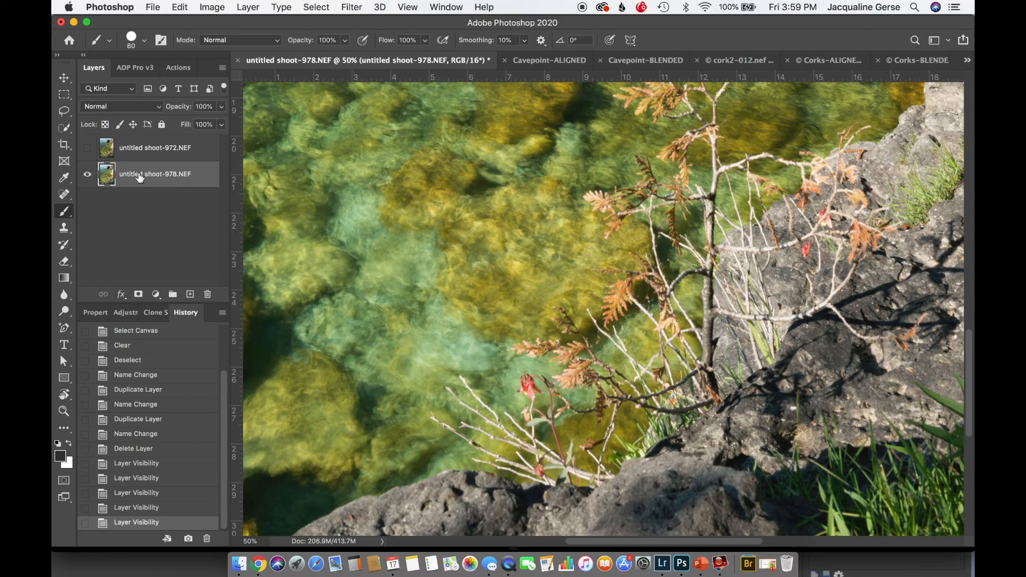
Rename the untitled shoot-978.NEF layer as Background
double_click(139, 176)
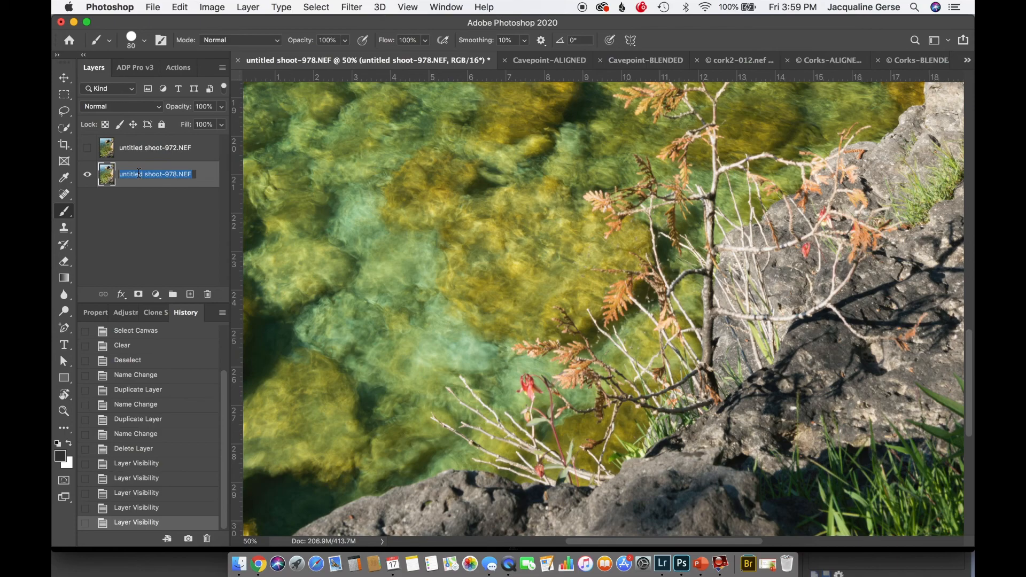
text(Background)
key(Return)
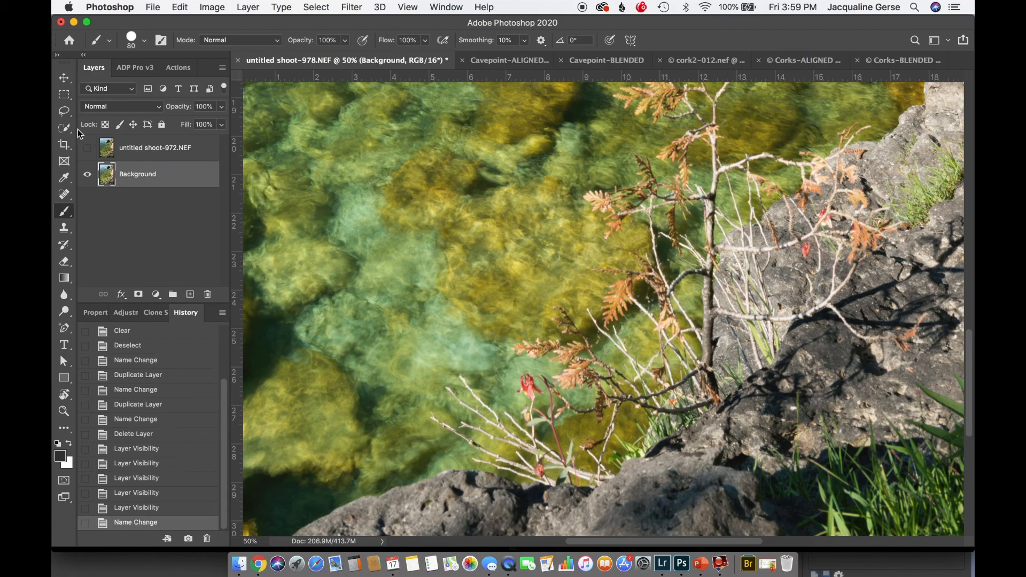
Make the untitled shoot-972.NEF layer visible and rename it as foreground
click(153, 147)
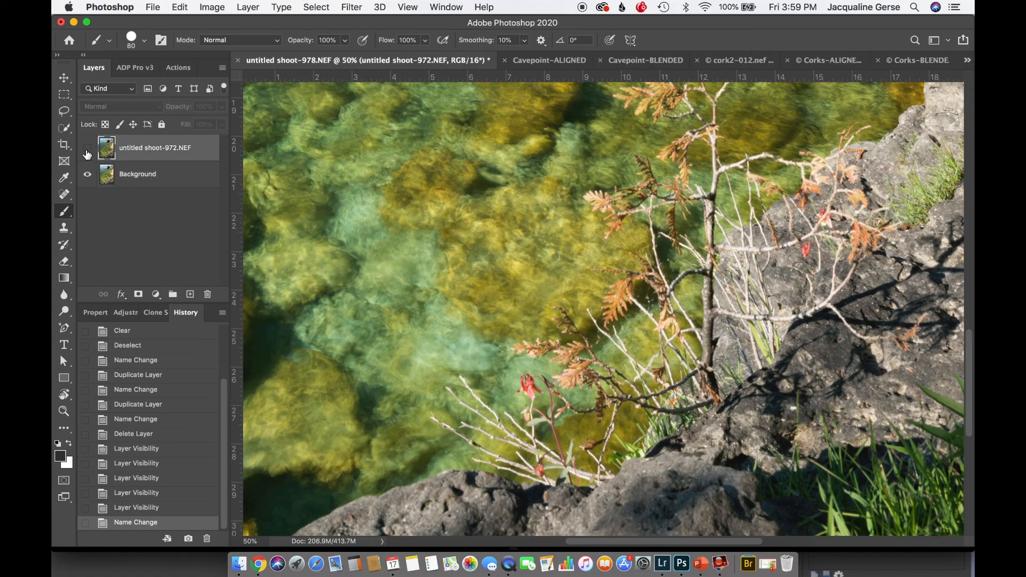
click(87, 153)
double_click(139, 149)
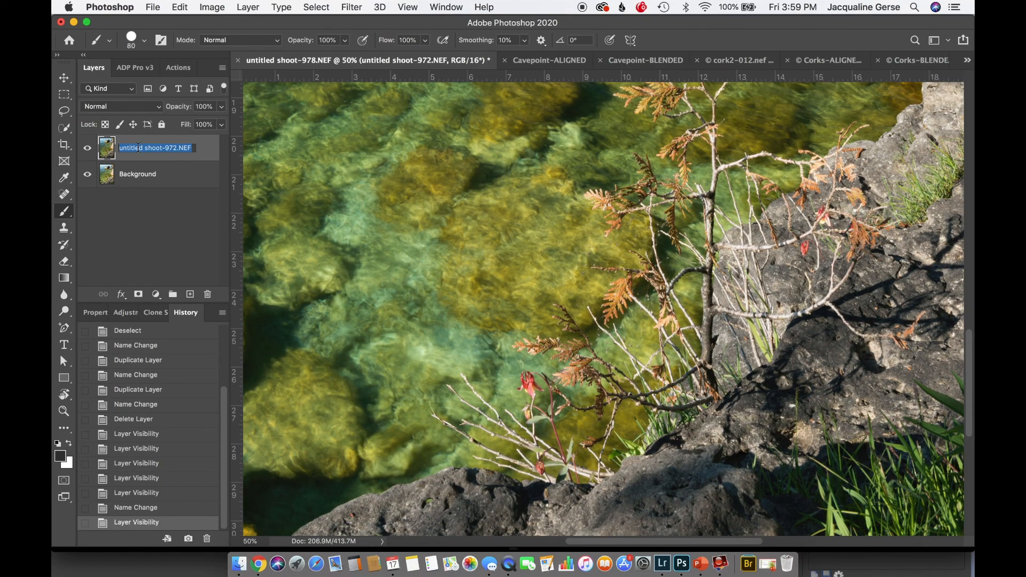
text(foreground)
key(Return)
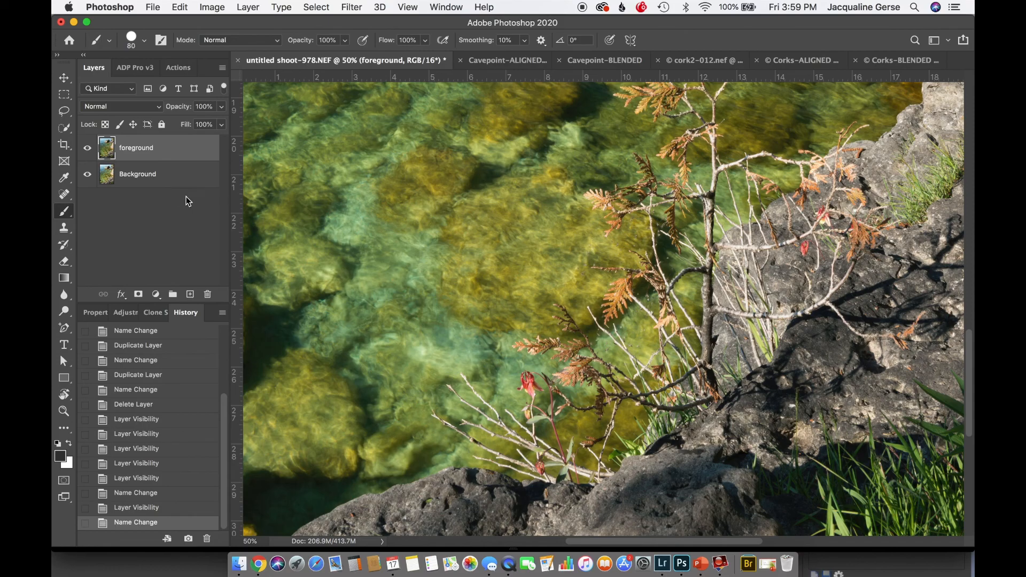
Select both the foreground and Background layers and review the Auto-Align Layers projection options without applying them
key(super+0)
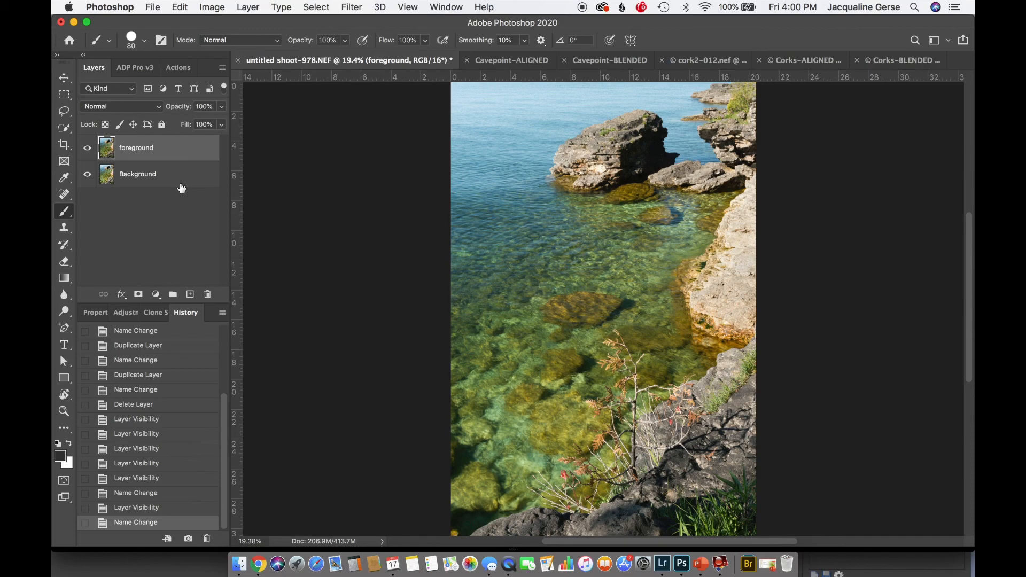
shift+click(180, 176)
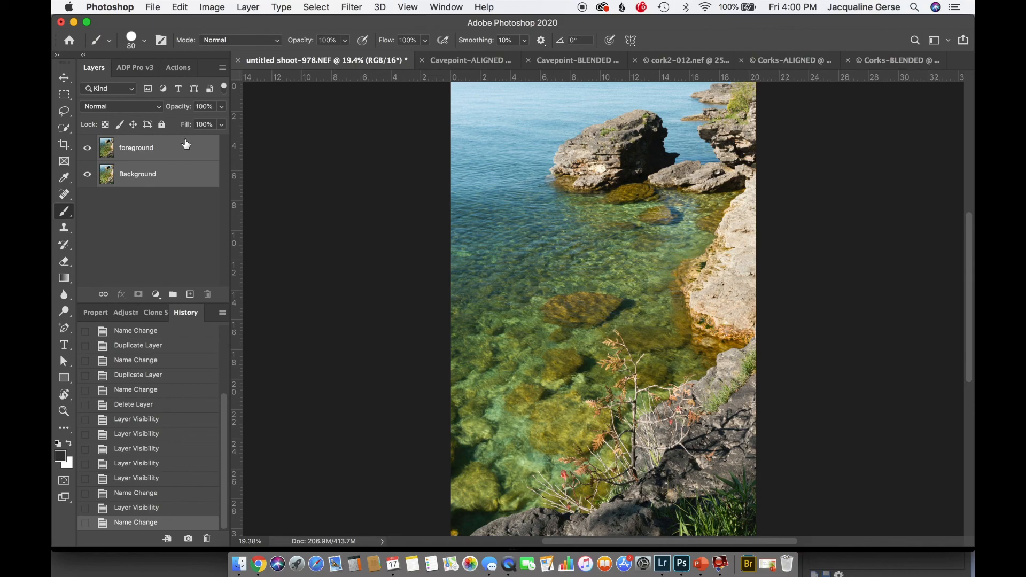
click(180, 7)
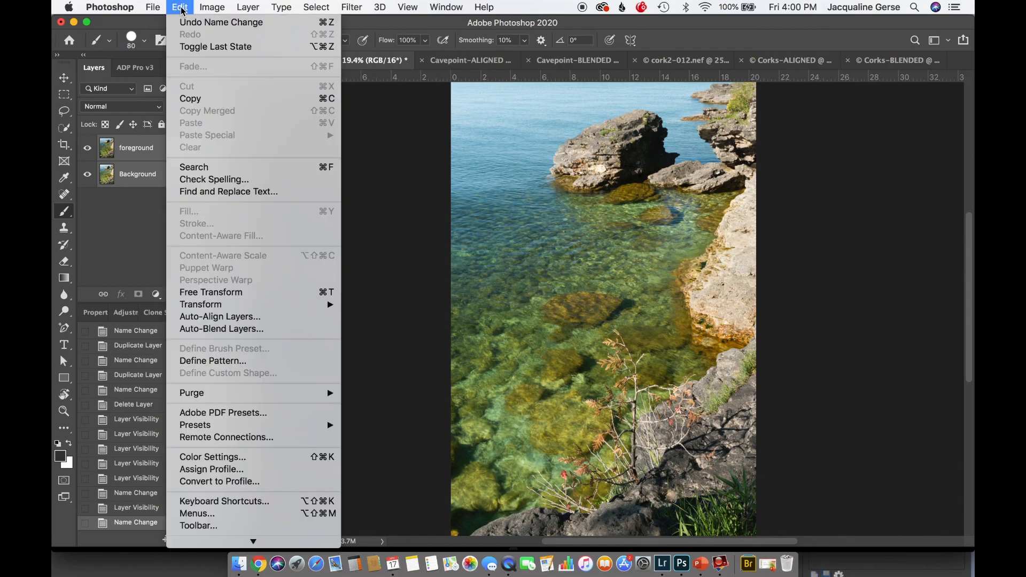
click(201, 319)
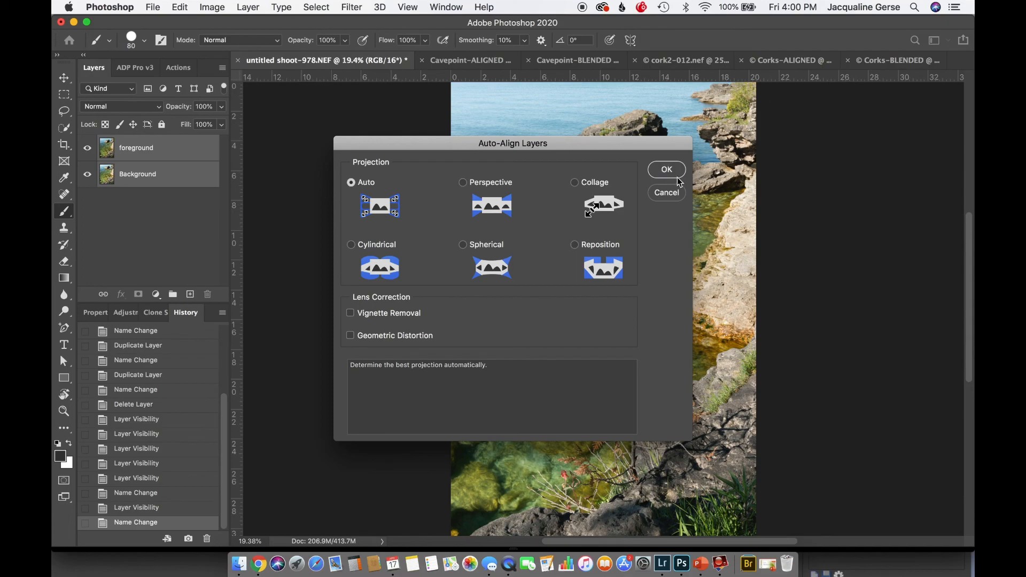
click(666, 193)
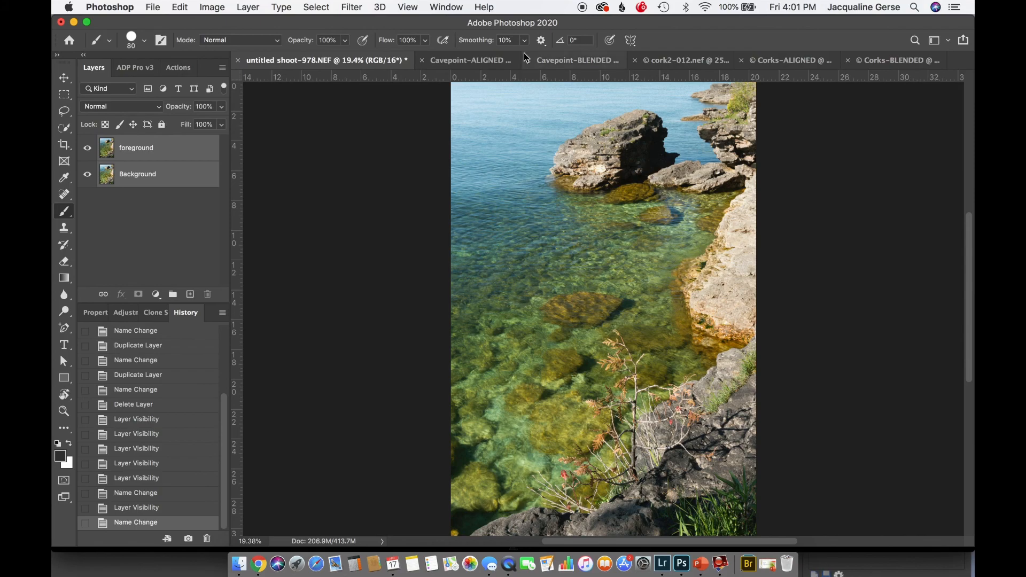
Show the Cavepoint-ALIGNED document and toggle the FOREGROUND layer's visibility repeatedly to check the alignment, leaving it visible
click(450, 60)
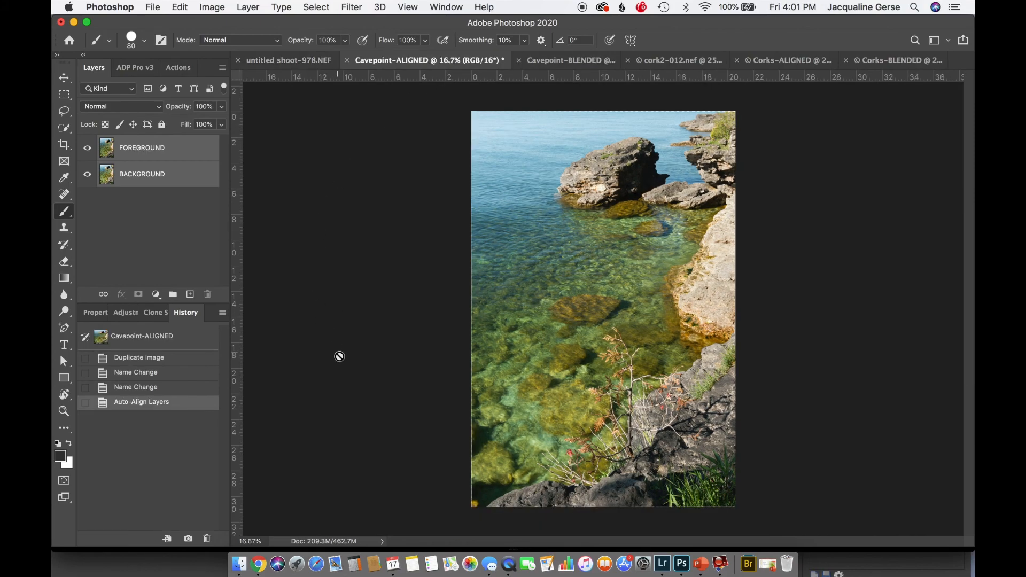
click(85, 151)
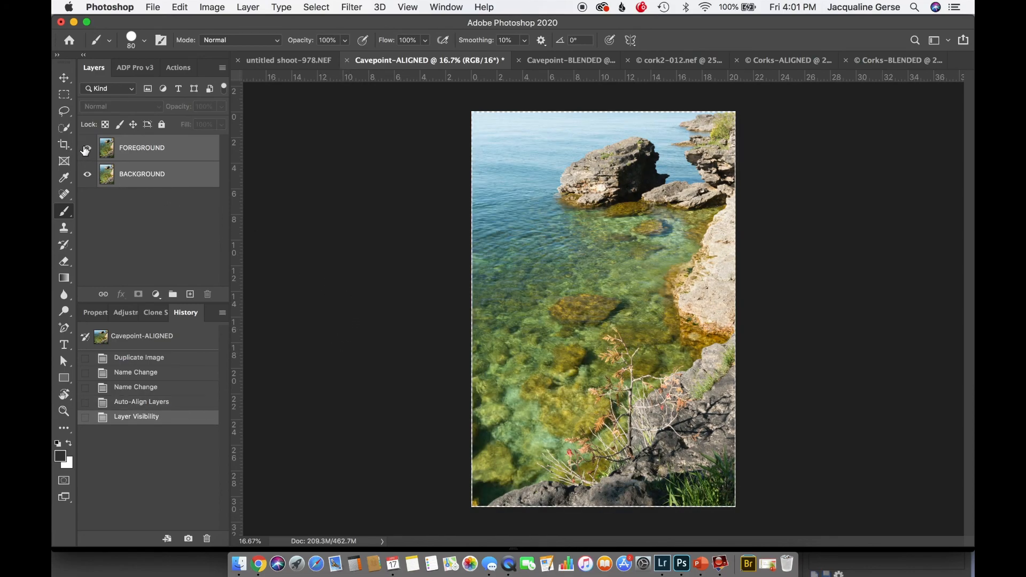
click(84, 151)
click(84, 151)
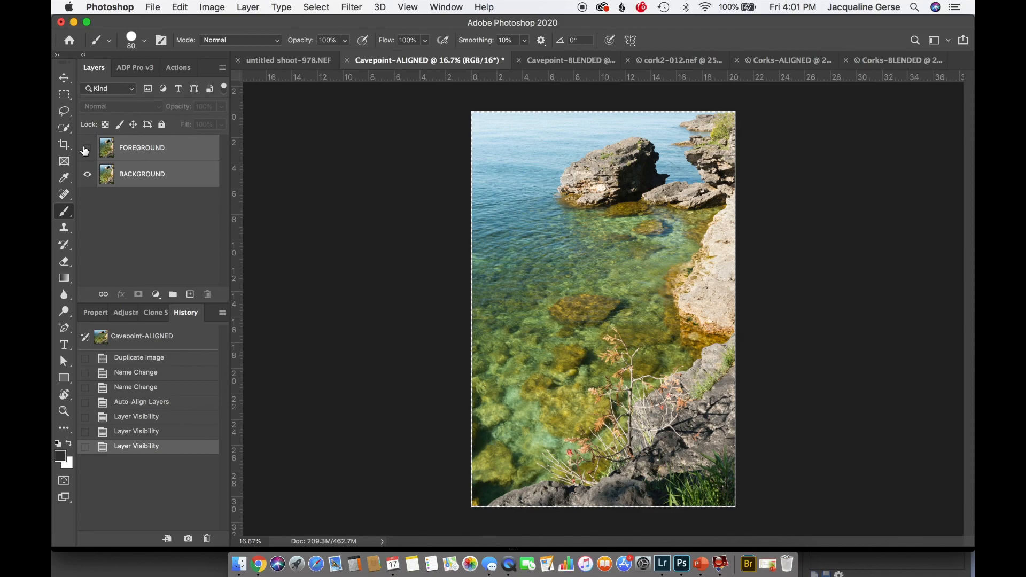
click(84, 152)
click(84, 151)
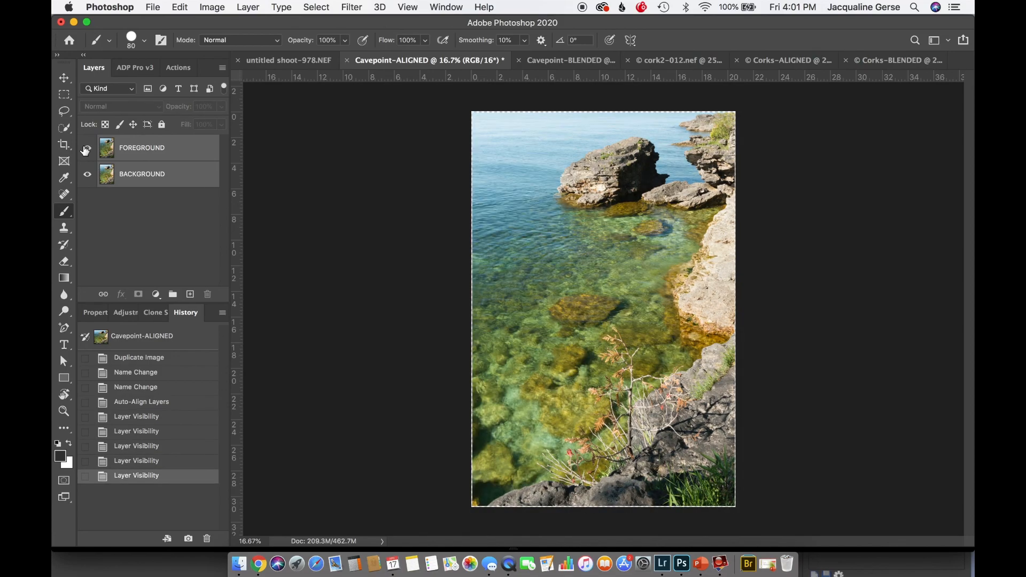
click(84, 152)
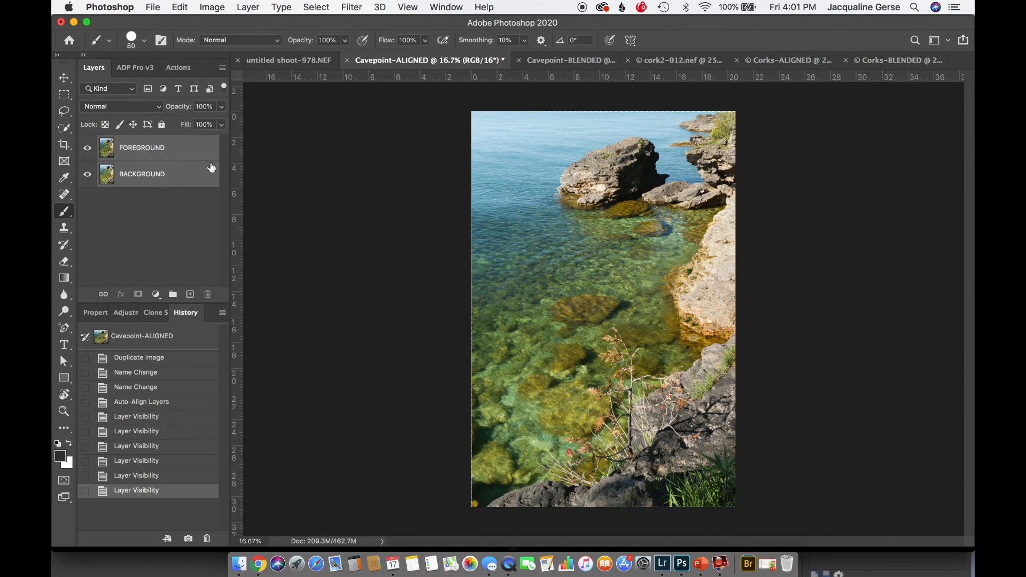
Review the Auto-Blend Layers options for the two aligned layers and close them without blending
click(180, 8)
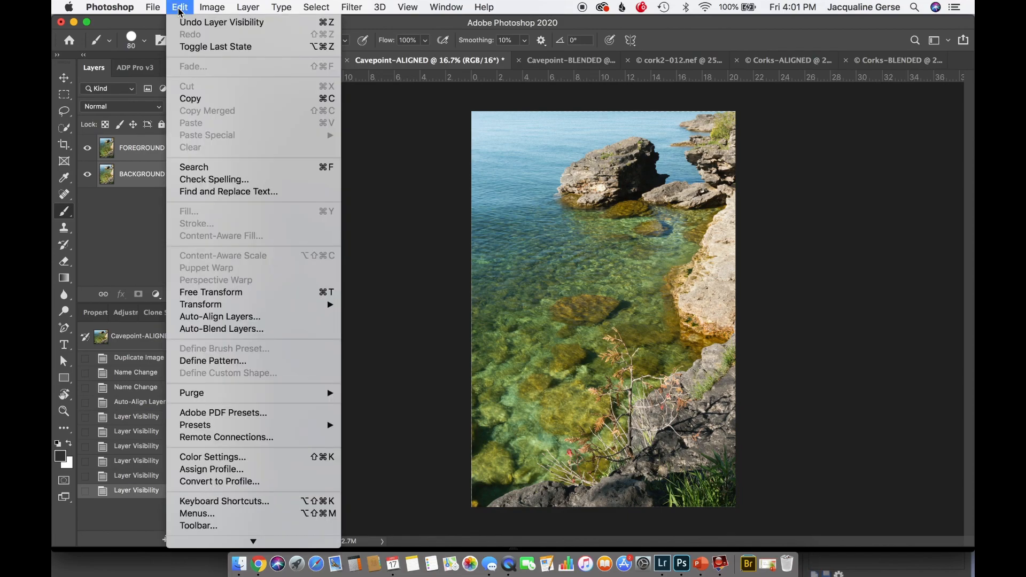
click(235, 330)
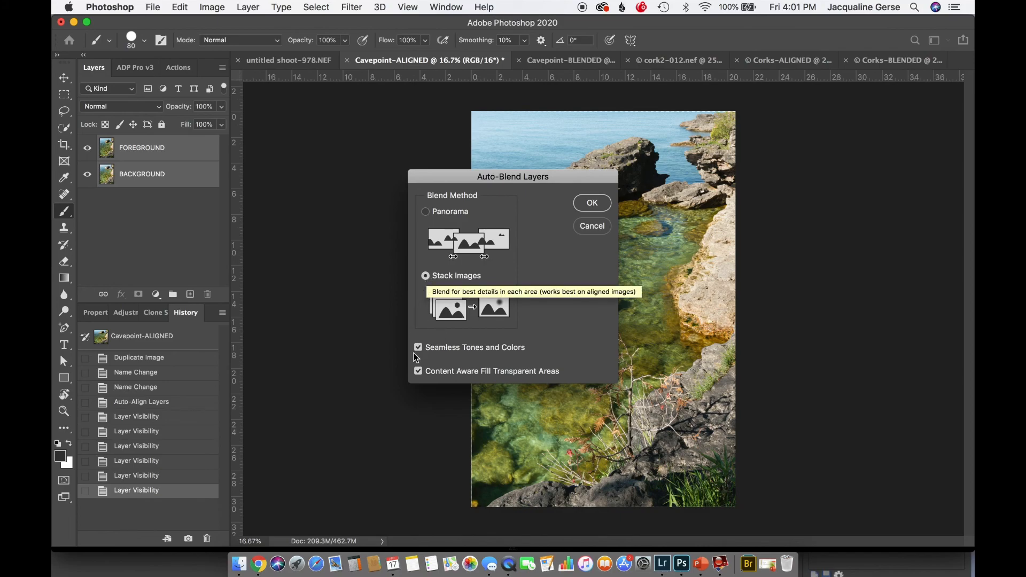
click(594, 226)
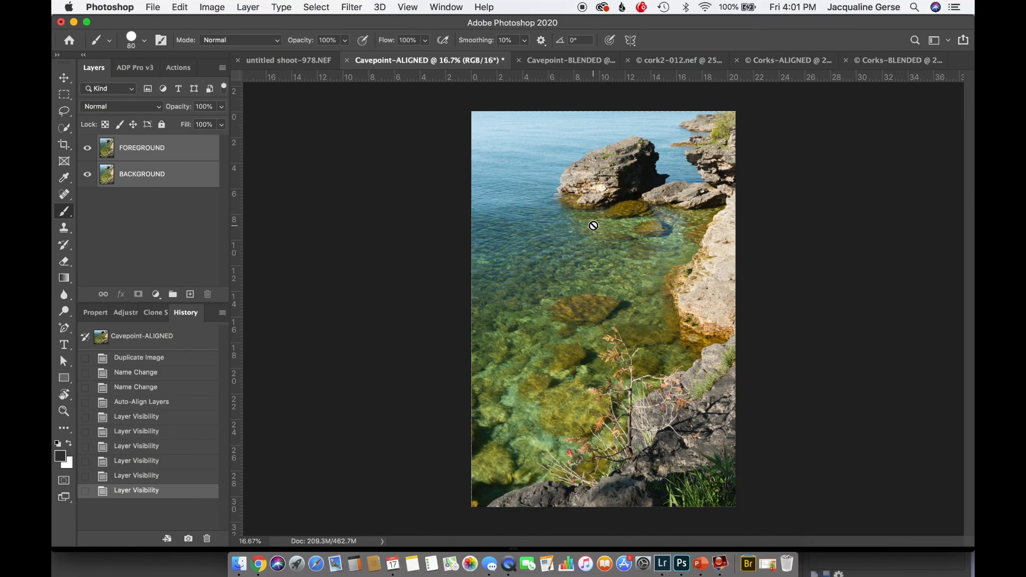
In the Cavepoint-BLENDED document, hide FOREGROUND (merged) and toggle the FOREGROUND layer off and on to inspect the masked BACKGROUND layer
click(558, 57)
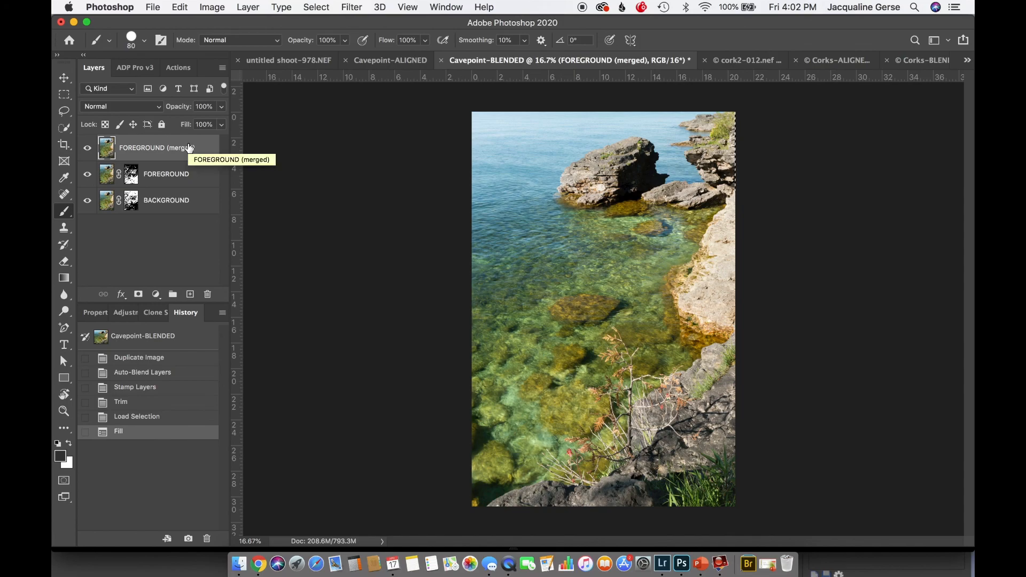
click(87, 148)
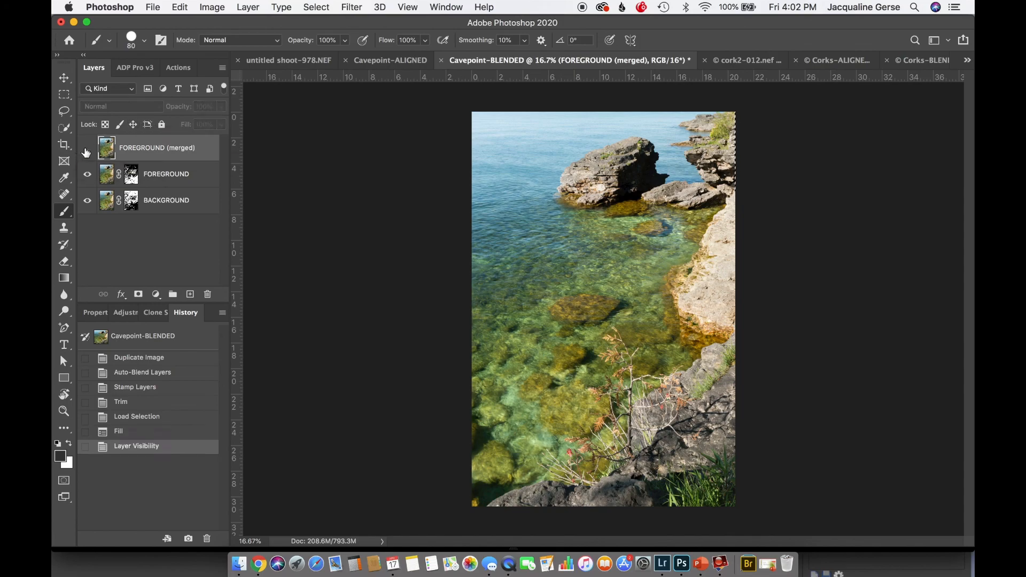
click(87, 174)
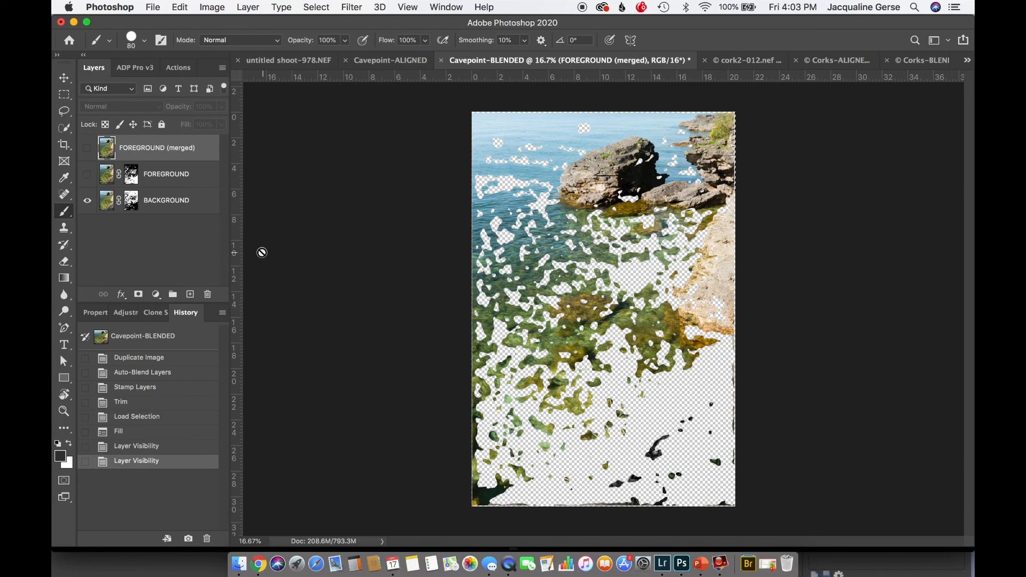
click(87, 176)
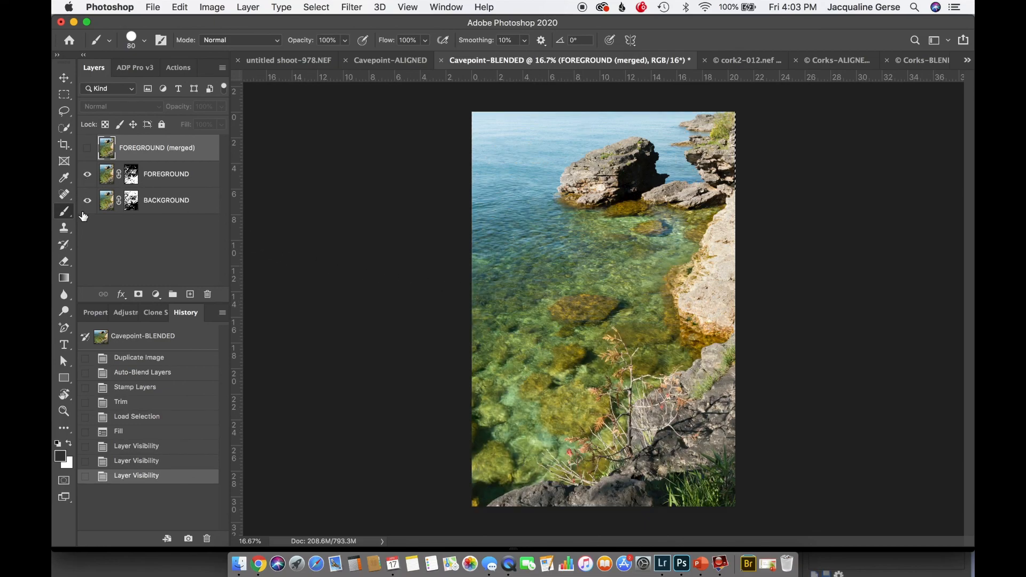
Hide the BACKGROUND layer to expose the masked FOREGROUND, then show FOREGROUND (merged) again and clear the selection
click(87, 201)
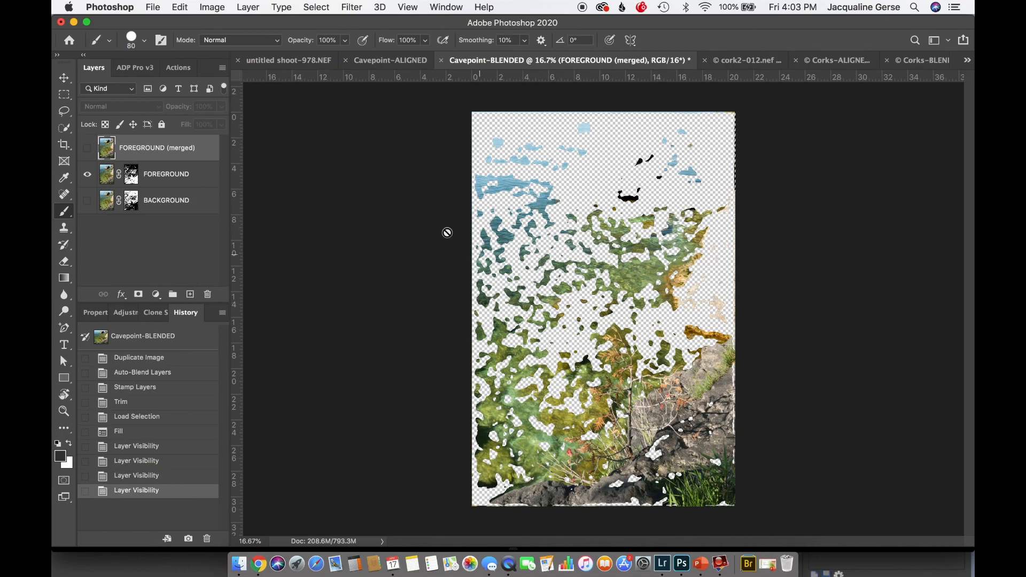
click(88, 152)
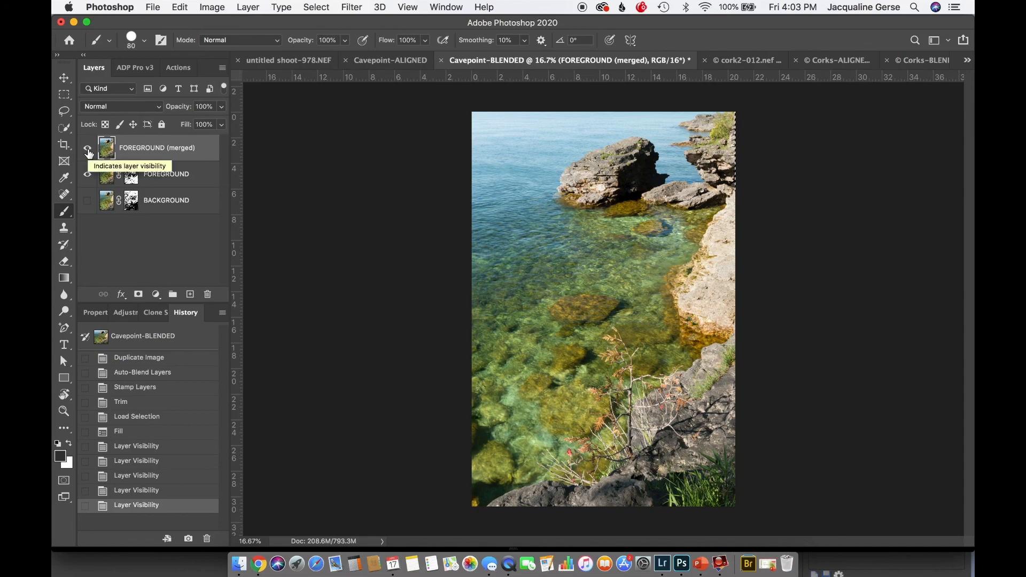
key(super+d)
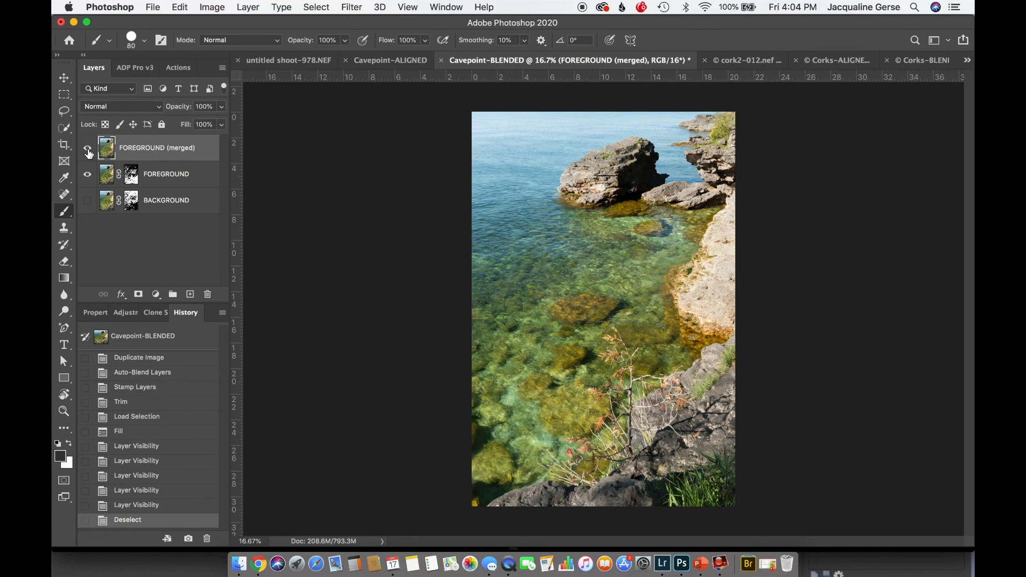
Switch to Lightroom Classic and inspect CavePoint-PSStack-972,978-.psd enlarged in Loupe view across the water and rocks
click(662, 564)
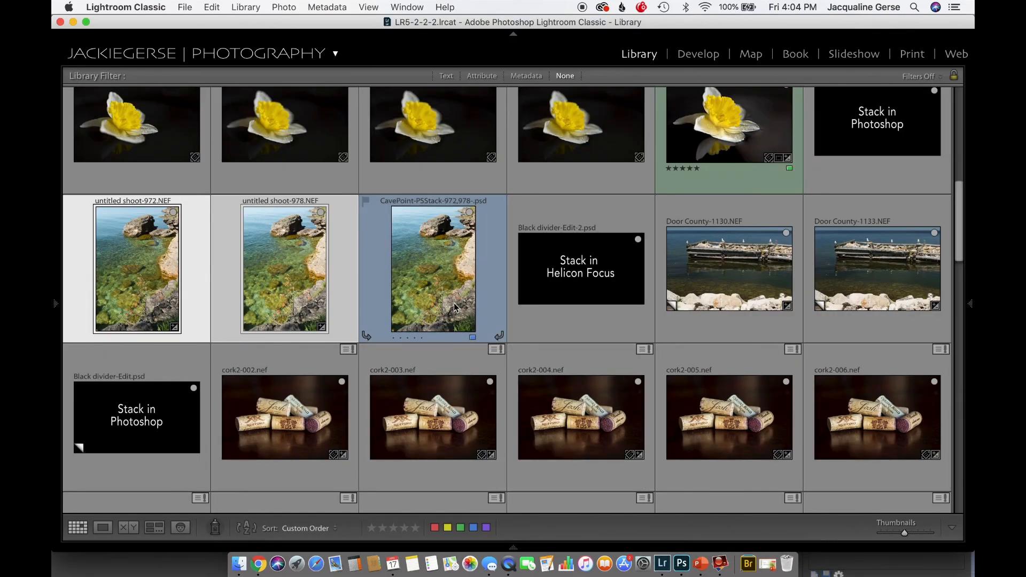
double_click(424, 287)
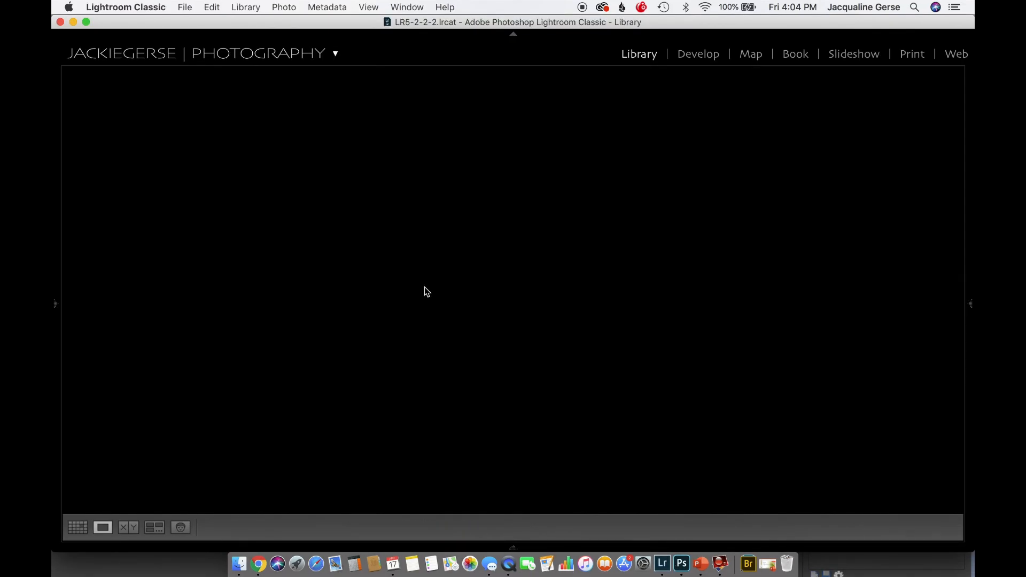
drag(416, 244, 518, 374)
drag(612, 230, 621, 310)
drag(662, 220, 686, 397)
drag(735, 257, 499, 486)
drag(680, 355, 815, 430)
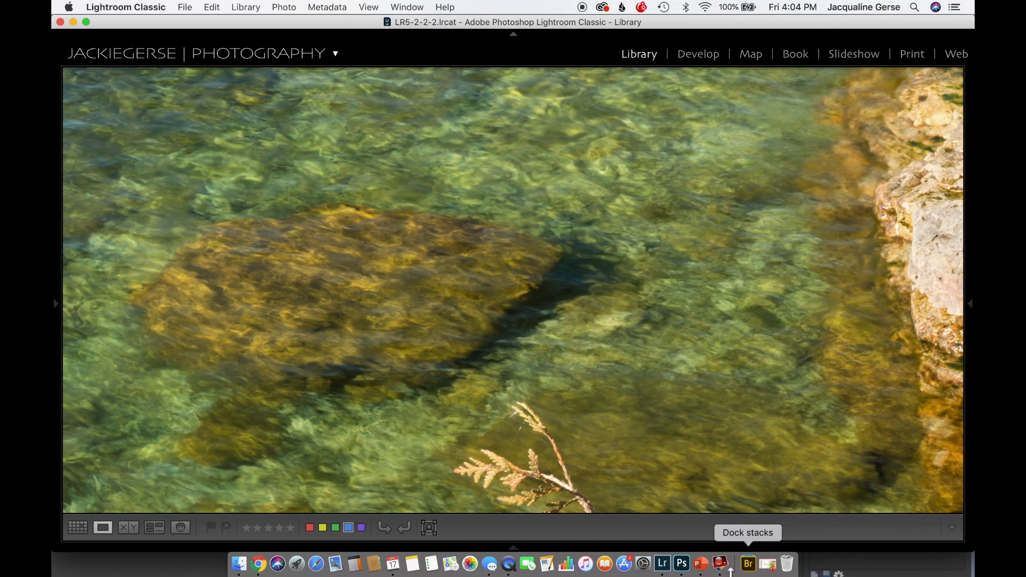
Switch back to Photoshop and toggle the FOREGROUND (merged) layer off and on to compare it with the masked FOREGROUND
click(683, 566)
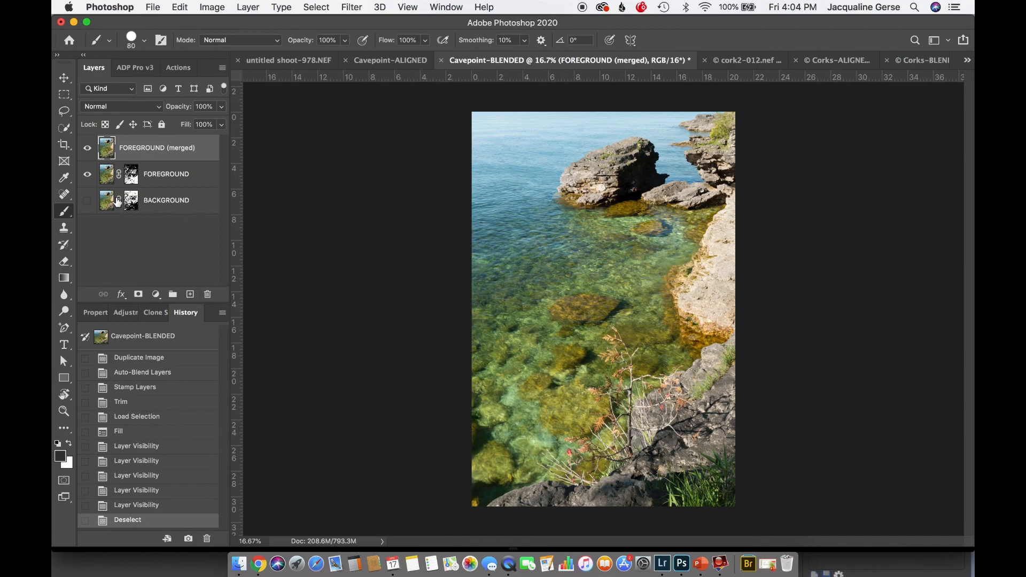
click(87, 148)
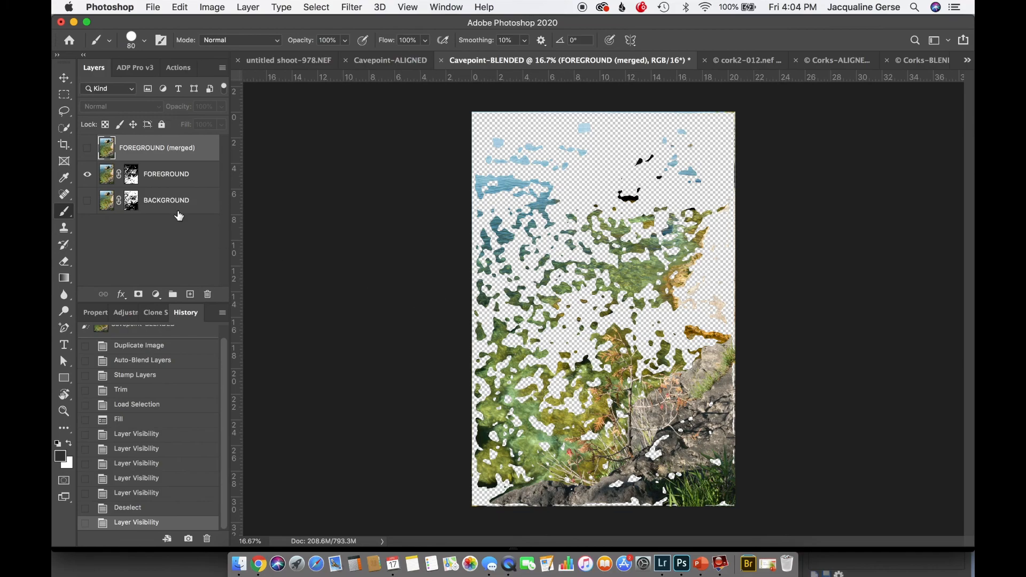
click(86, 149)
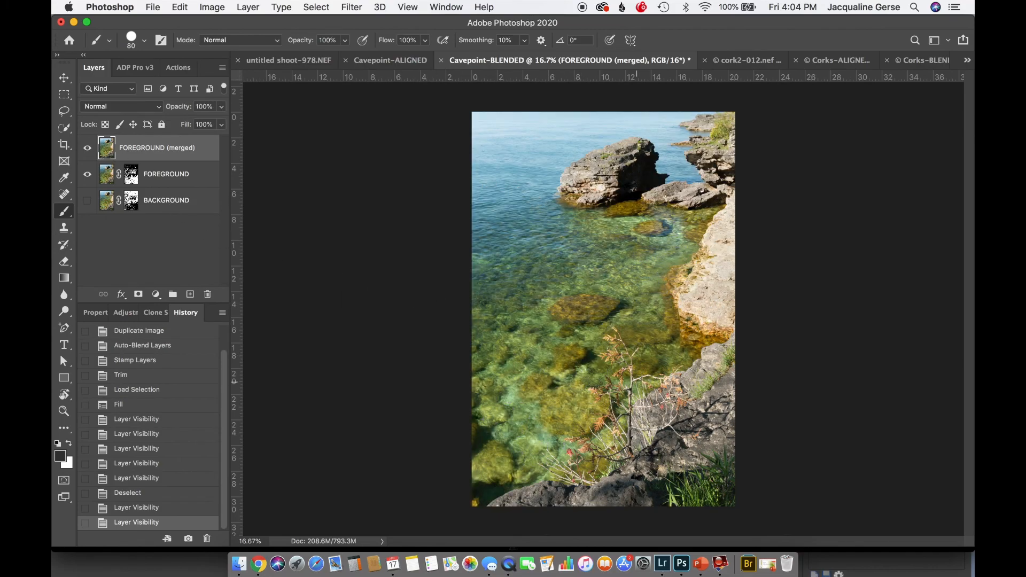
Examine the merged Cavepoint image at 66.7% for sharpness from the foreground branches and grass to the distant water, then fit it to the window
key(super+equal)
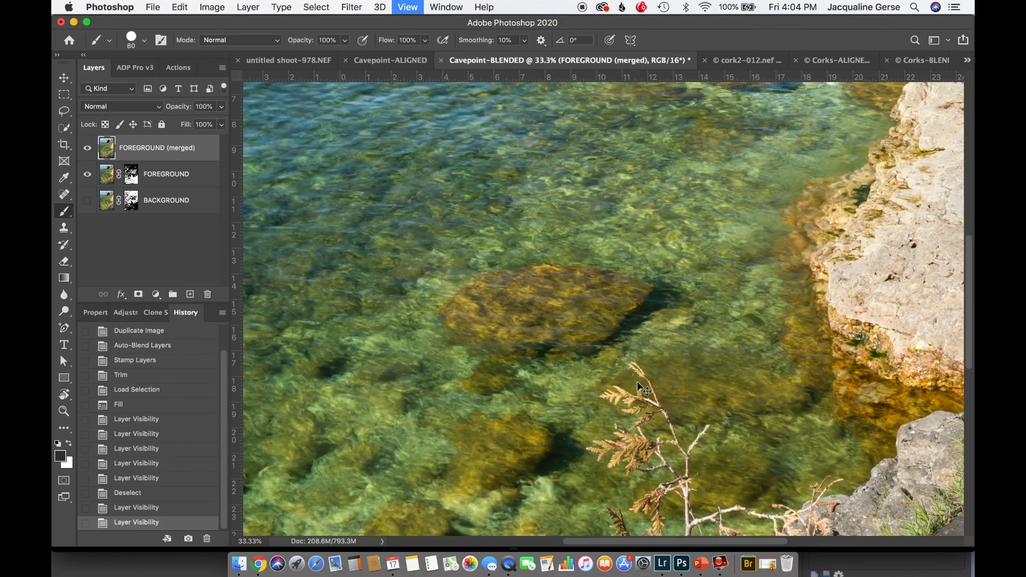
key(super+equal)
key(super+equal)
scroll(639, 387, down, 10)
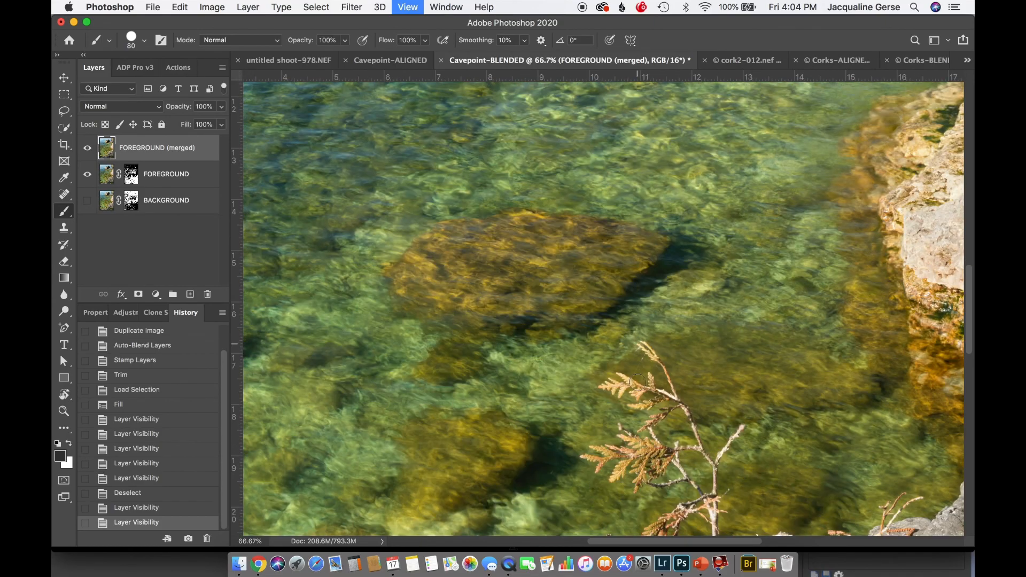
scroll(776, 350, down, 13)
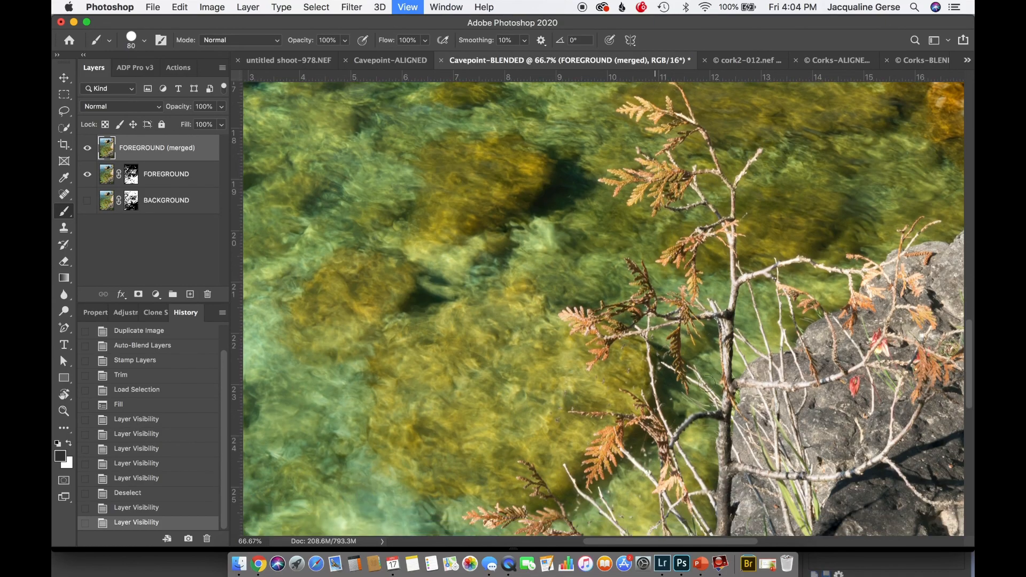
scroll(775, 350, down, 7)
scroll(775, 350, right, 20)
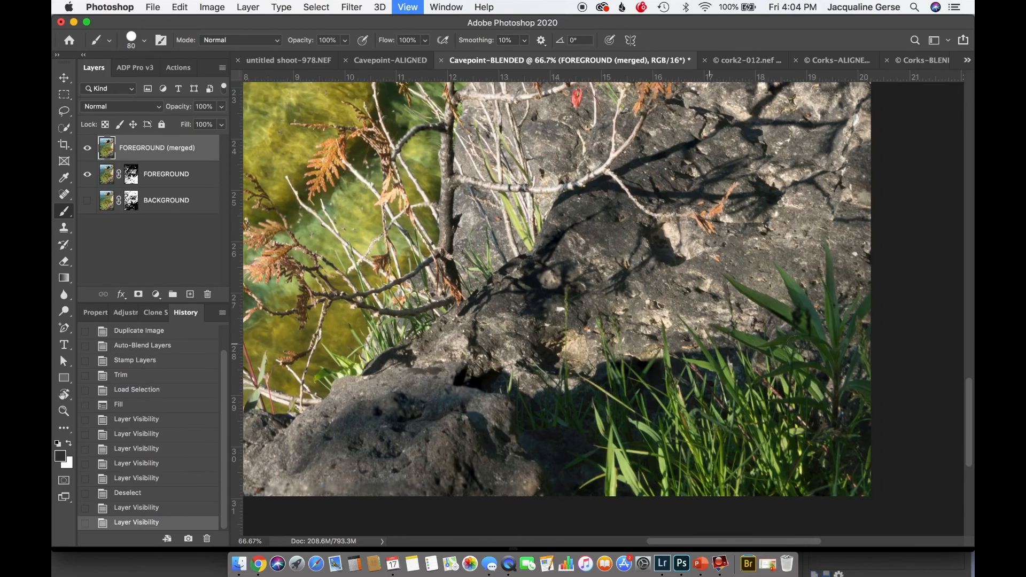
scroll(795, 344, up, 12)
scroll(796, 344, left, 20)
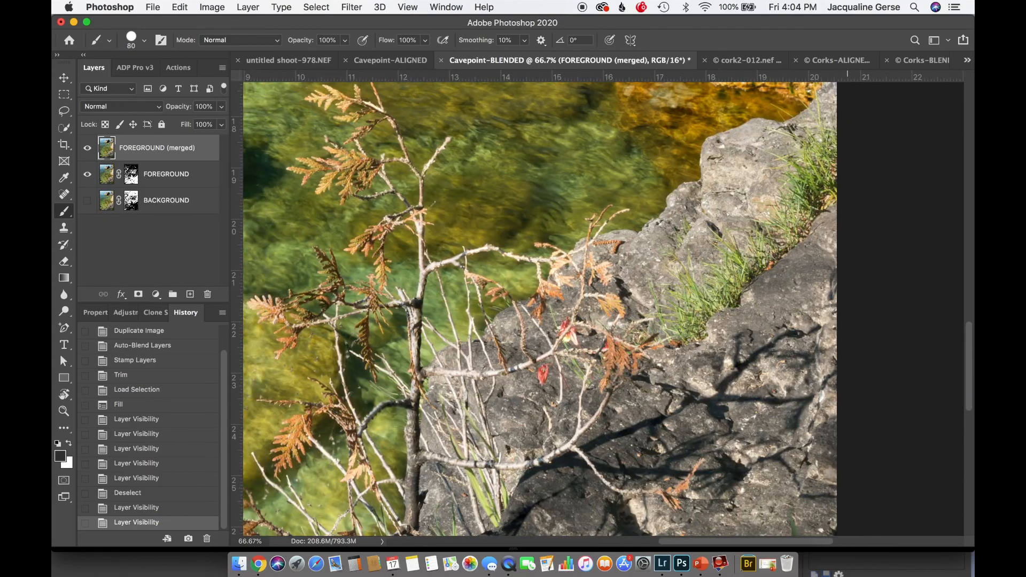
scroll(795, 344, up, 20)
scroll(795, 343, left, 20)
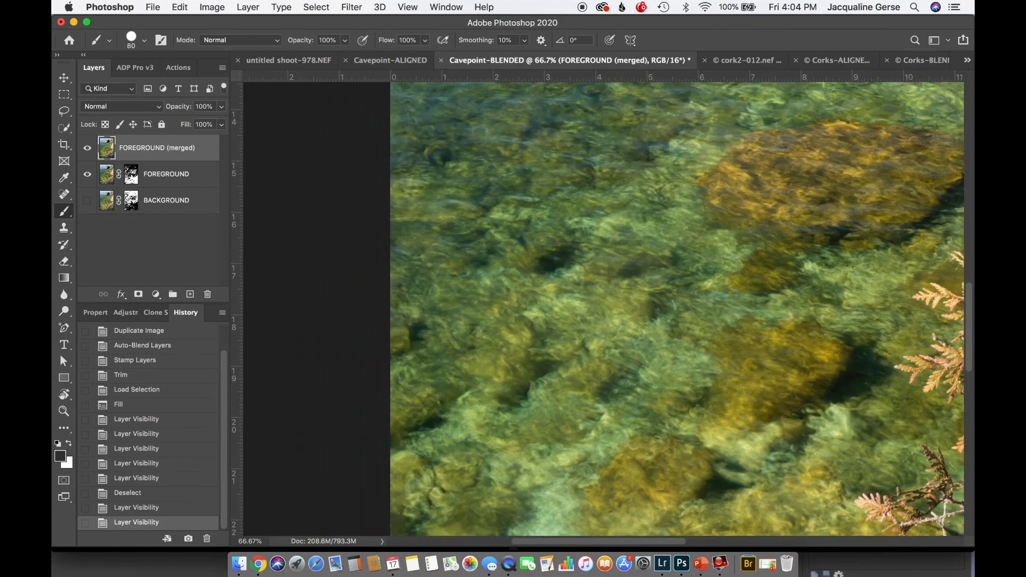
scroll(795, 344, up, 12)
scroll(795, 344, right, 13)
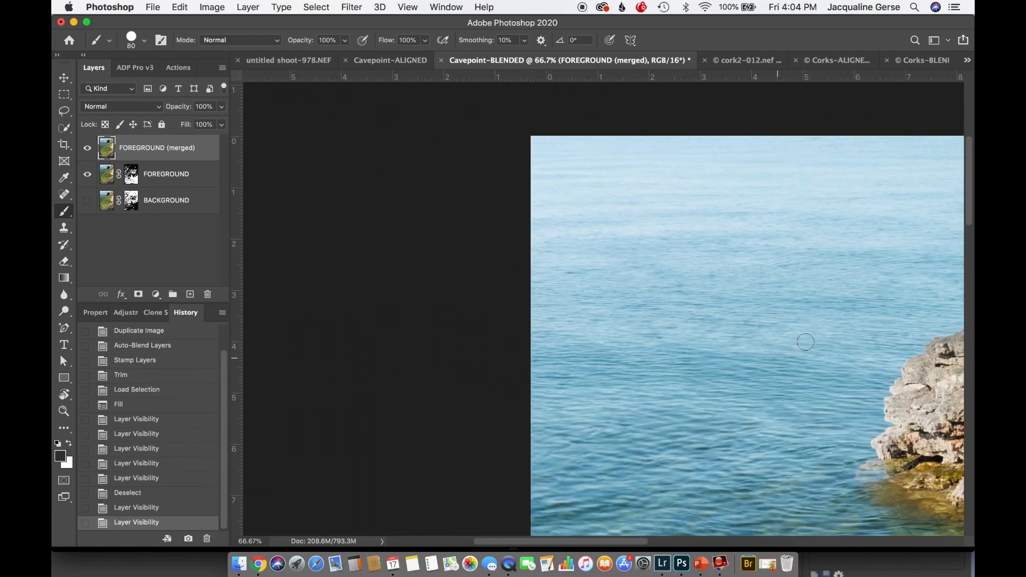
key(super+minus)
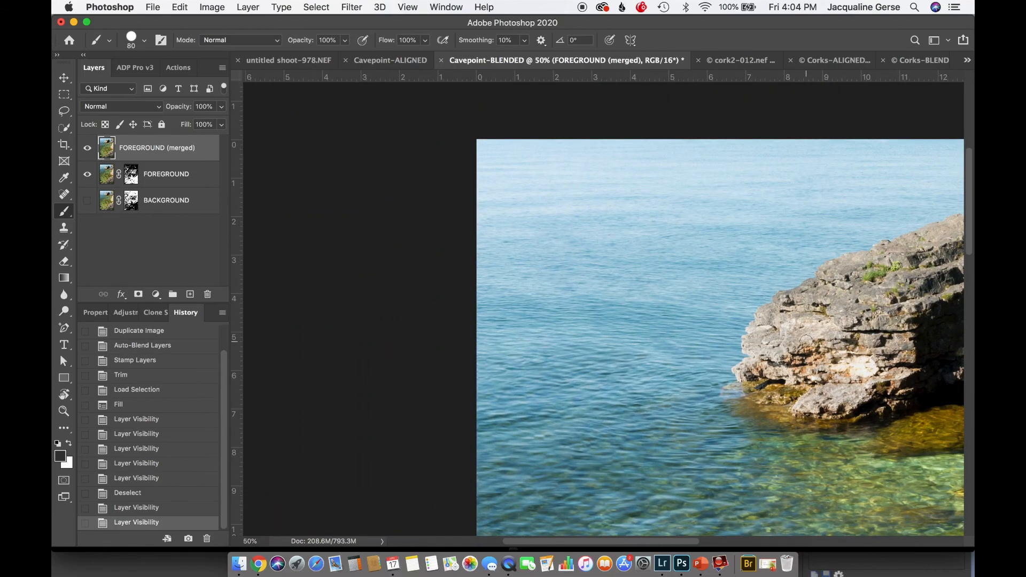
key(super+0)
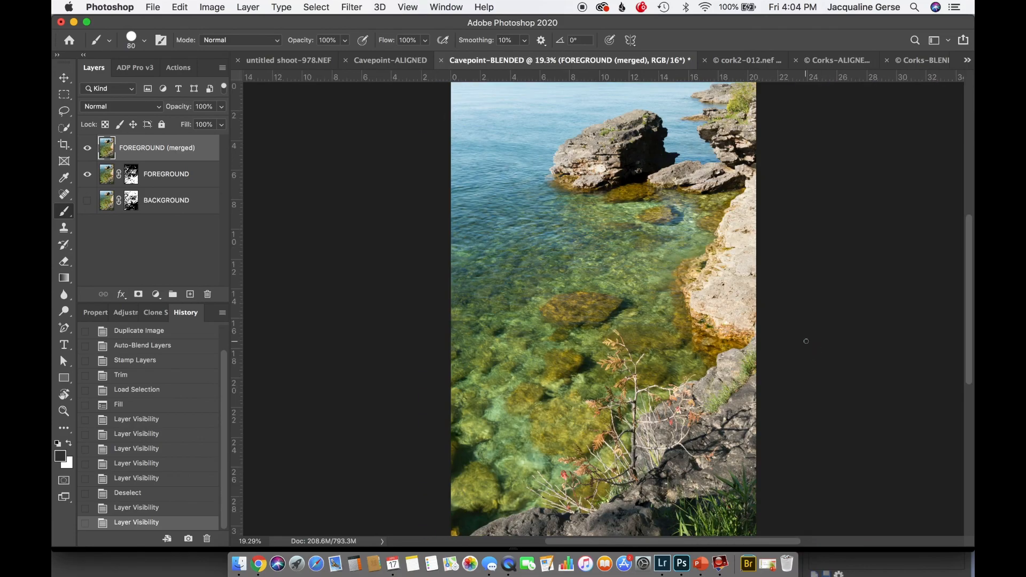
Hide the FOREGROUND (merged) and FOREGROUND layers, show BACKGROUND, and select the BACKGROUND layer's mask
click(87, 152)
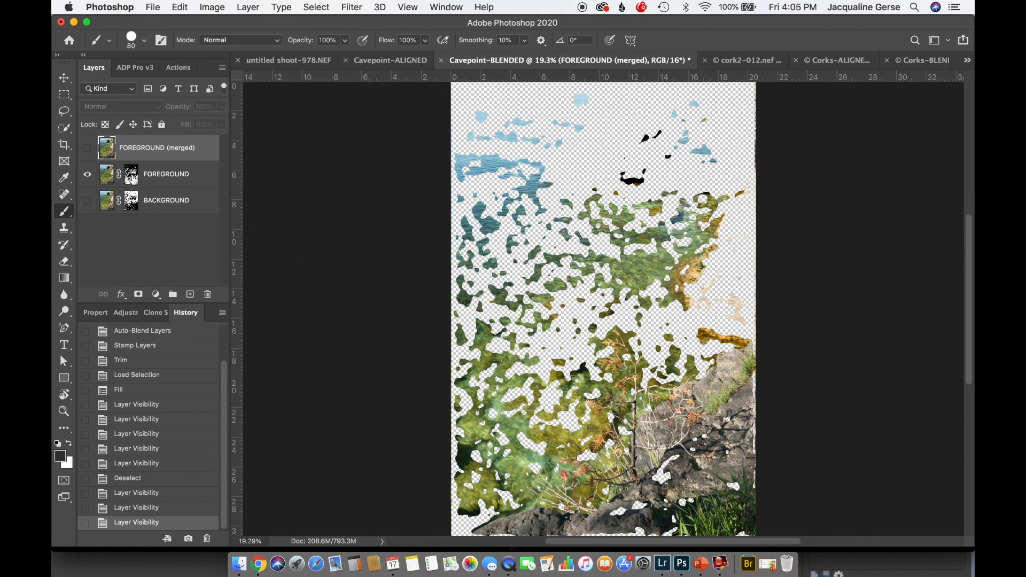
click(131, 178)
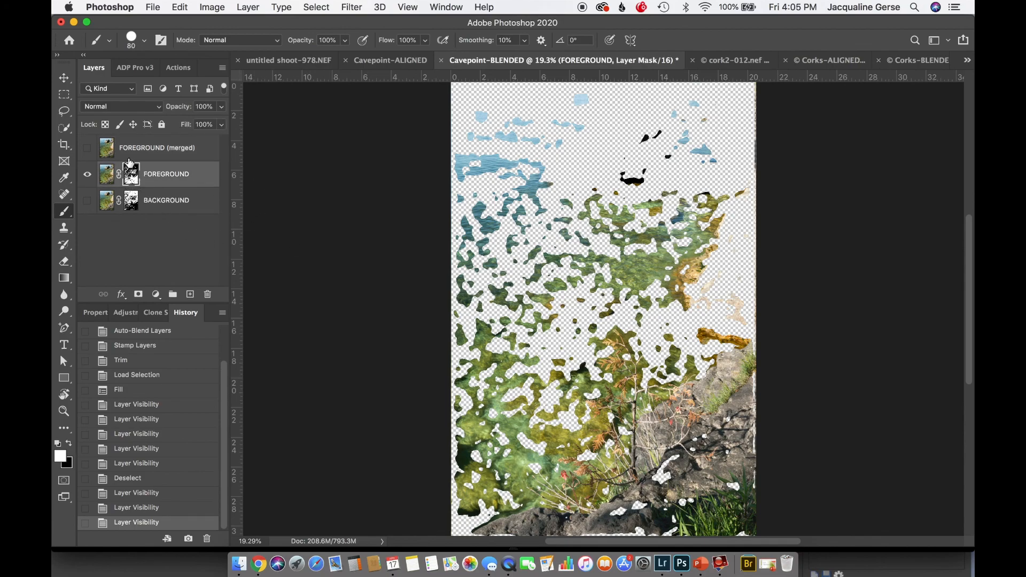
click(88, 202)
click(88, 175)
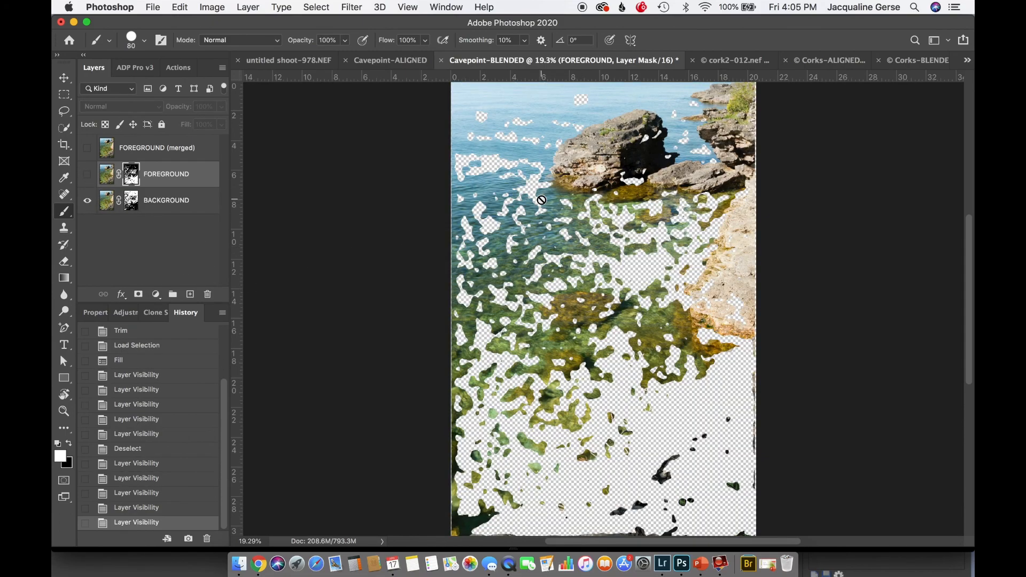
click(127, 207)
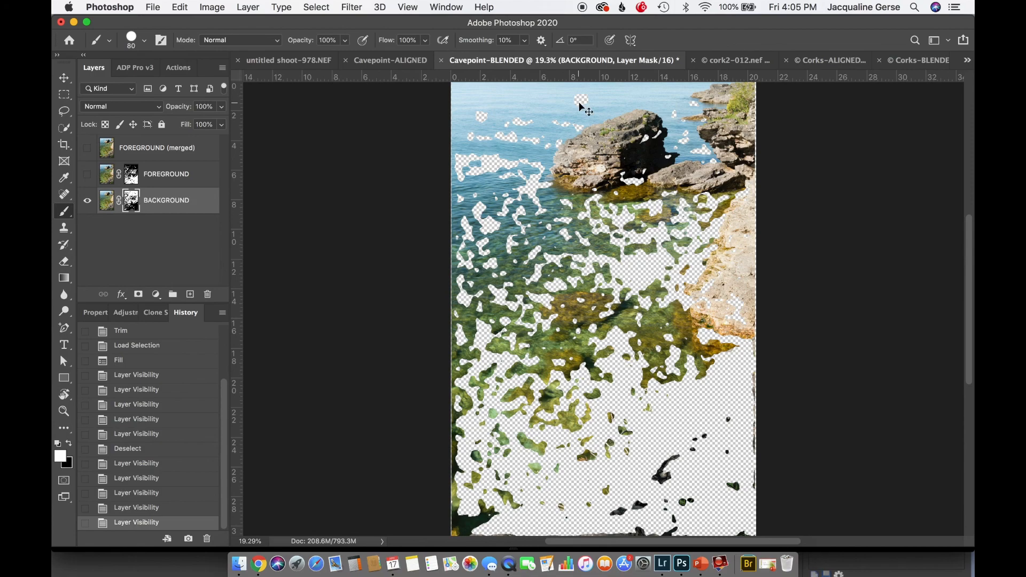
Brush white on the BACKGROUND mask over the squarish gap in the water above the large rock, then show FOREGROUND (merged) again
key(super+equal)
key(super+equal)
key(super+equal)
key(super+equal)
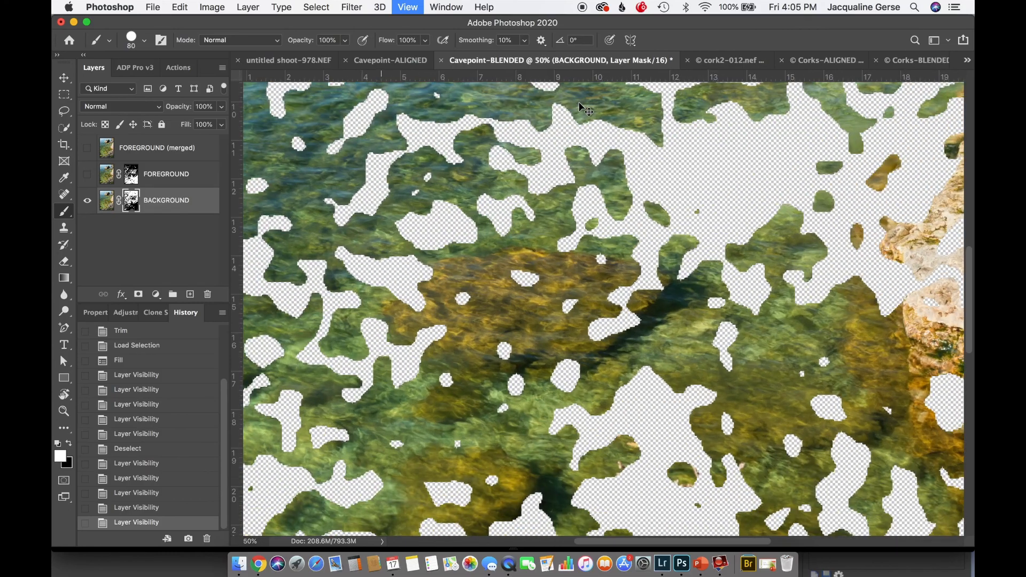
scroll(552, 120, up, 10)
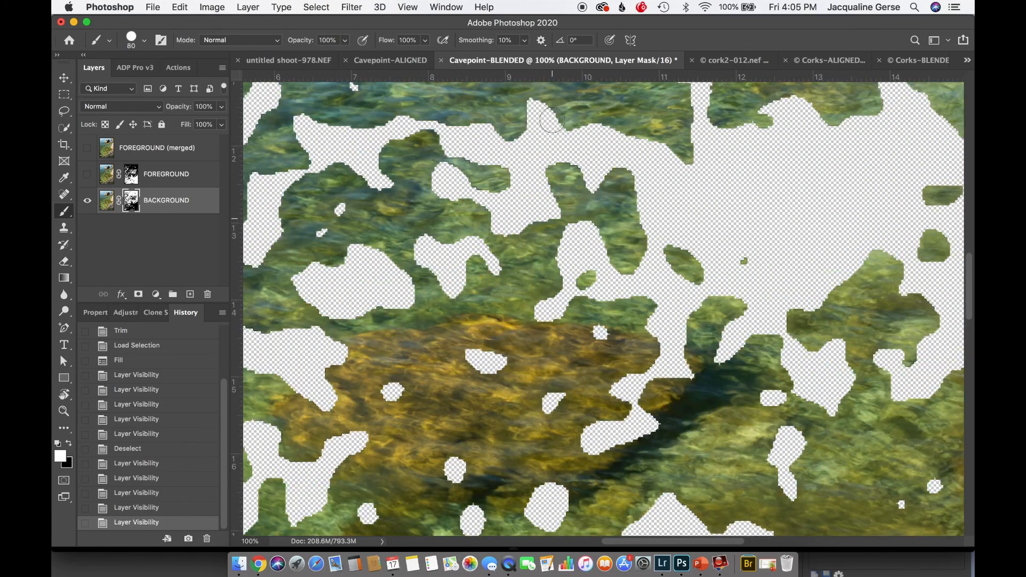
scroll(552, 120, up, 5)
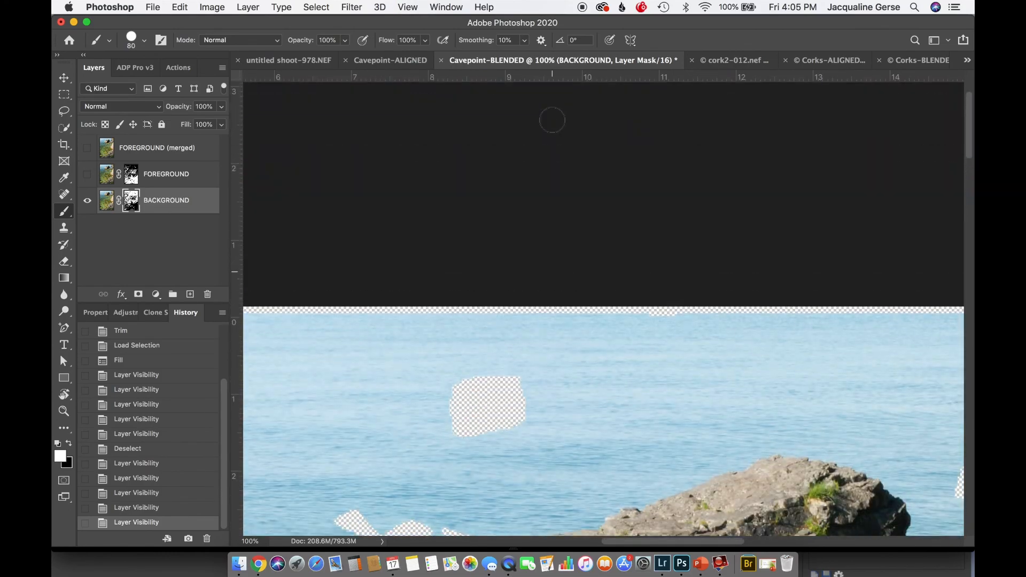
scroll(552, 119, down, 10)
scroll(552, 120, left, 8)
scroll(552, 120, up, 2)
scroll(552, 120, right, 1)
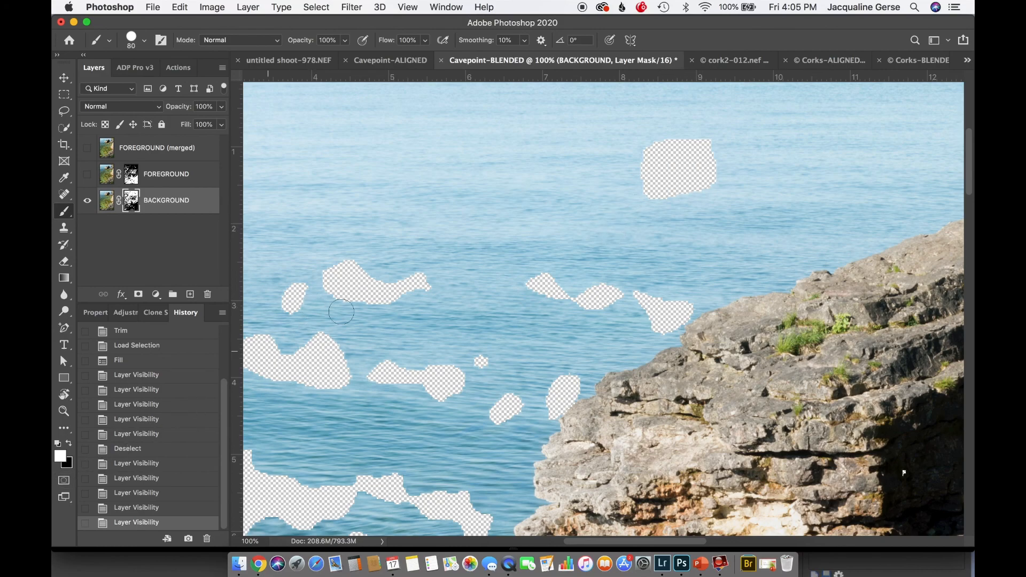
mouse_move(681, 199)
mouse_down()
mouse_move(689, 171)
mouse_move(707, 165)
mouse_move(679, 187)
mouse_move(706, 173)
mouse_move(684, 201)
mouse_move(699, 143)
mouse_move(642, 178)
mouse_move(663, 127)
mouse_move(643, 164)
mouse_move(645, 225)
mouse_move(653, 166)
mouse_up()
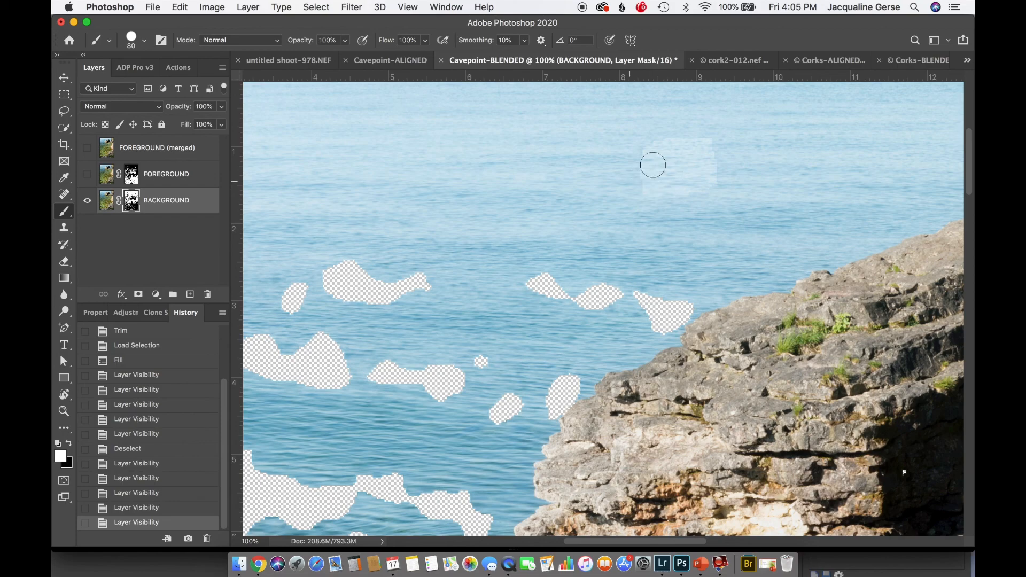
drag(612, 203, 613, 204)
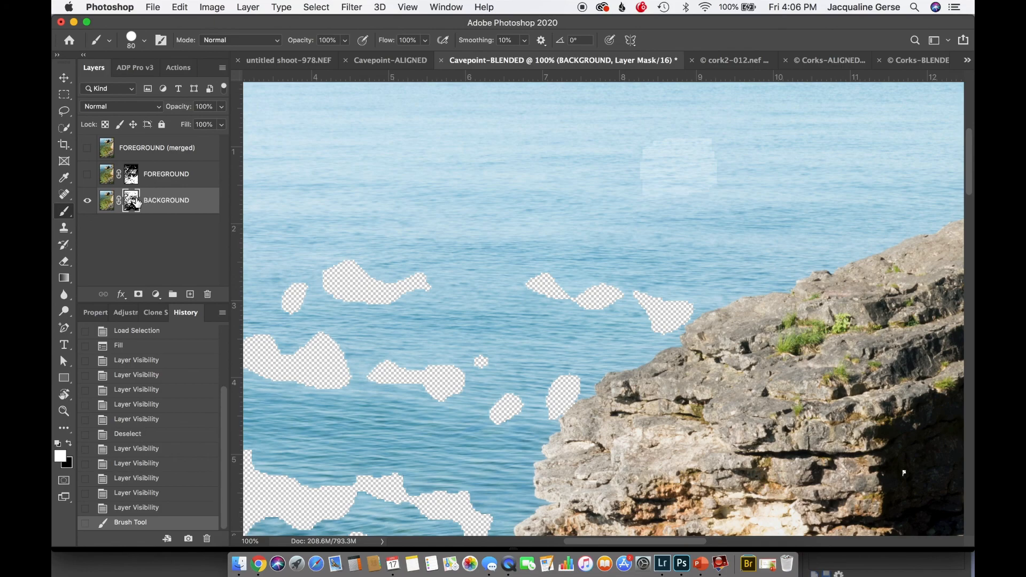
click(88, 150)
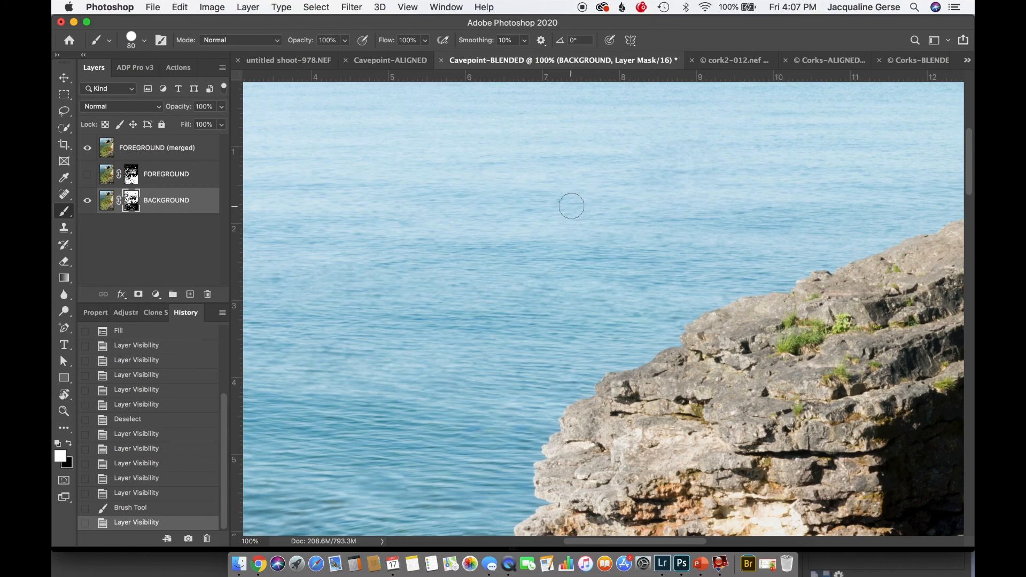
key(super+0)
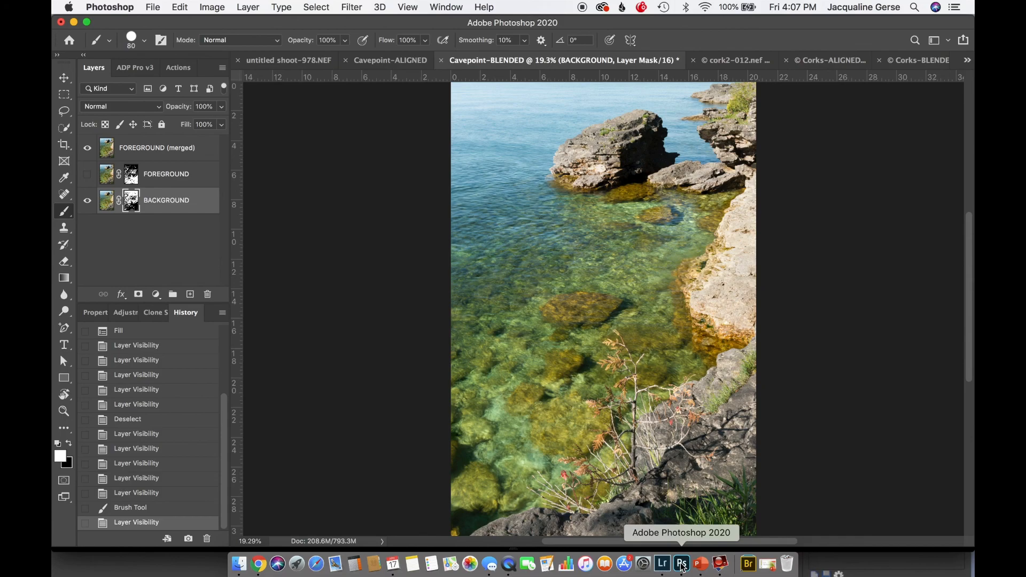
Switch to Lightroom Classic and open Door County-1130.NEF and Door County-1133.NEF side by side in Compare view
click(662, 564)
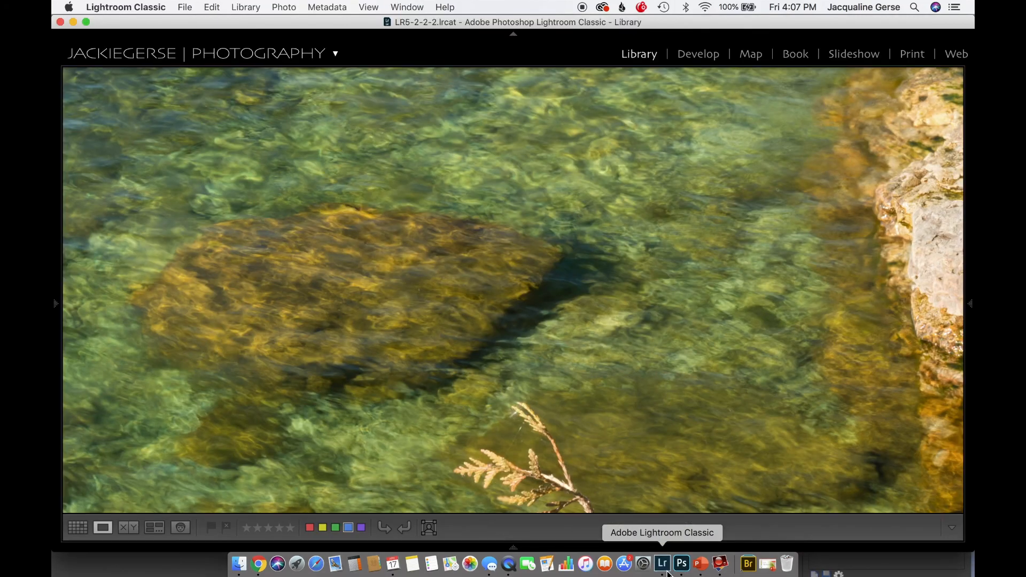
key(g)
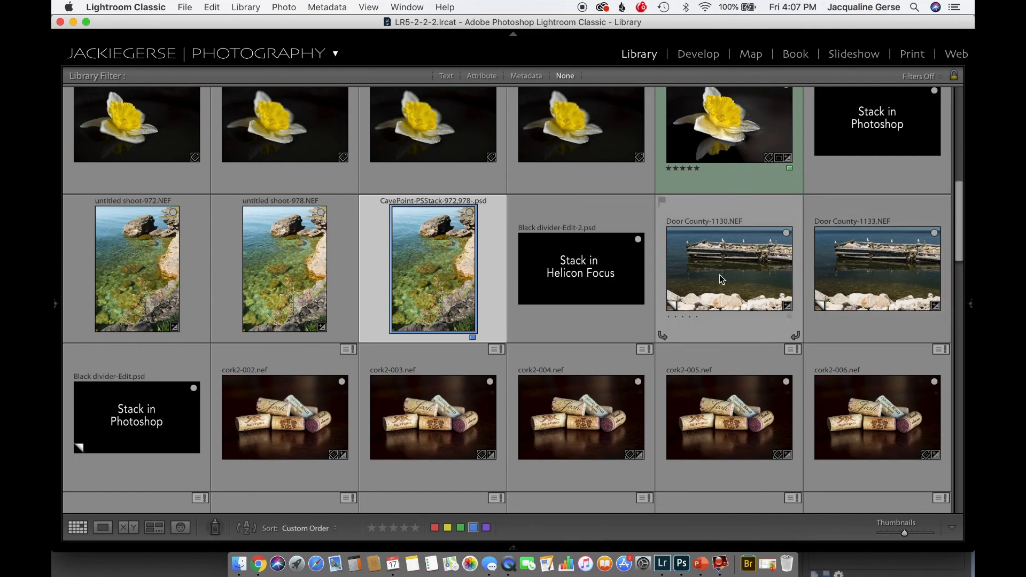
click(737, 279)
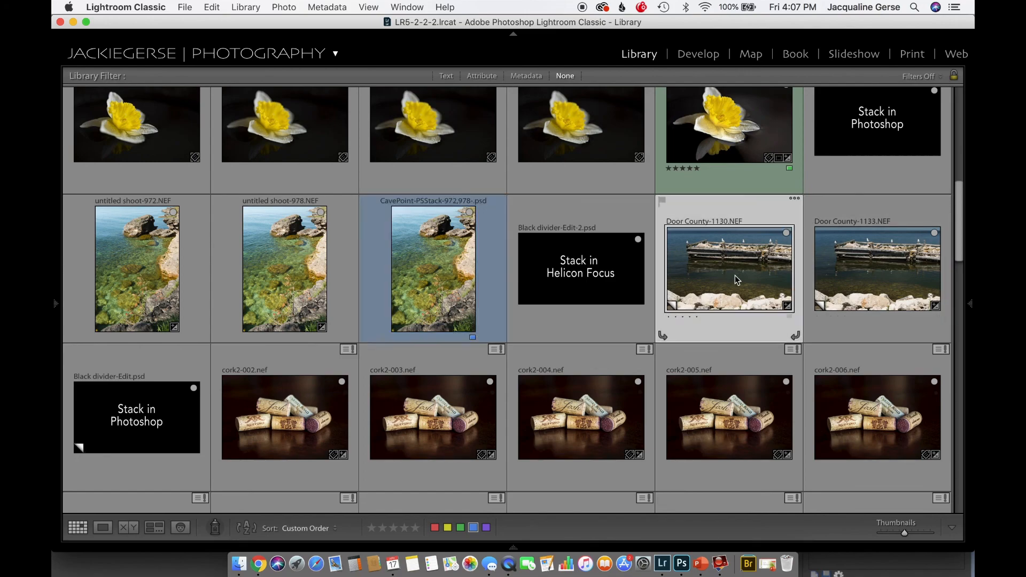
super+click(849, 284)
click(128, 528)
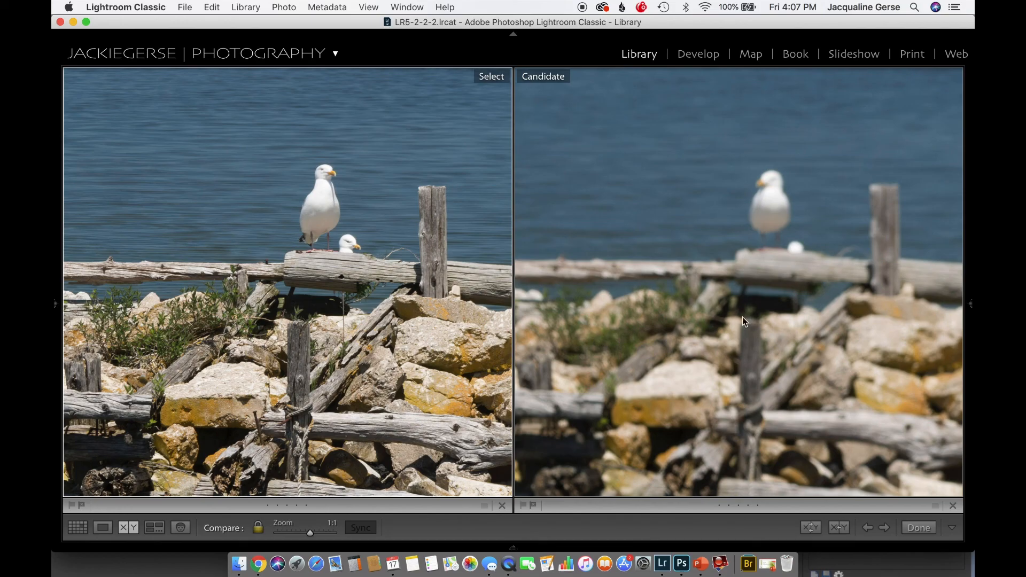
Compare the focus of the two Door County photos at 1:1 from the gulls and timbers down to the foreground rocks
click(286, 412)
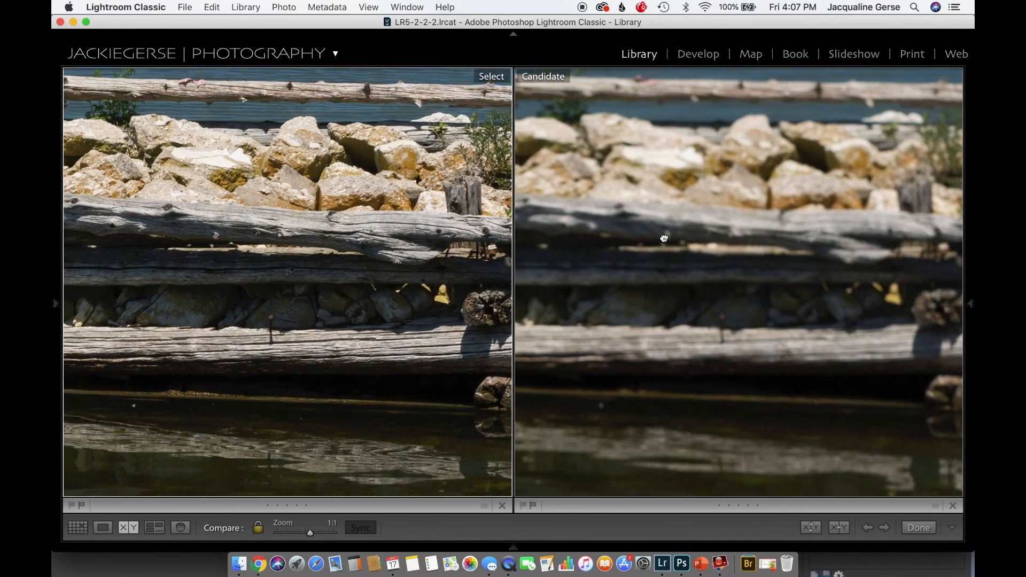
drag(664, 238, 754, 368)
drag(620, 356, 809, 317)
drag(528, 312, 750, 371)
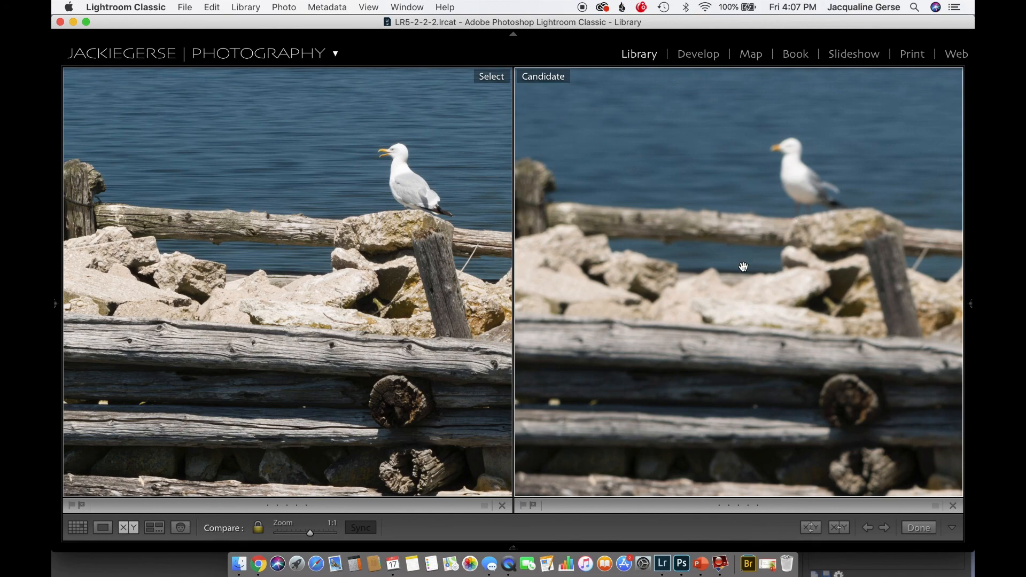
drag(702, 353, 706, 148)
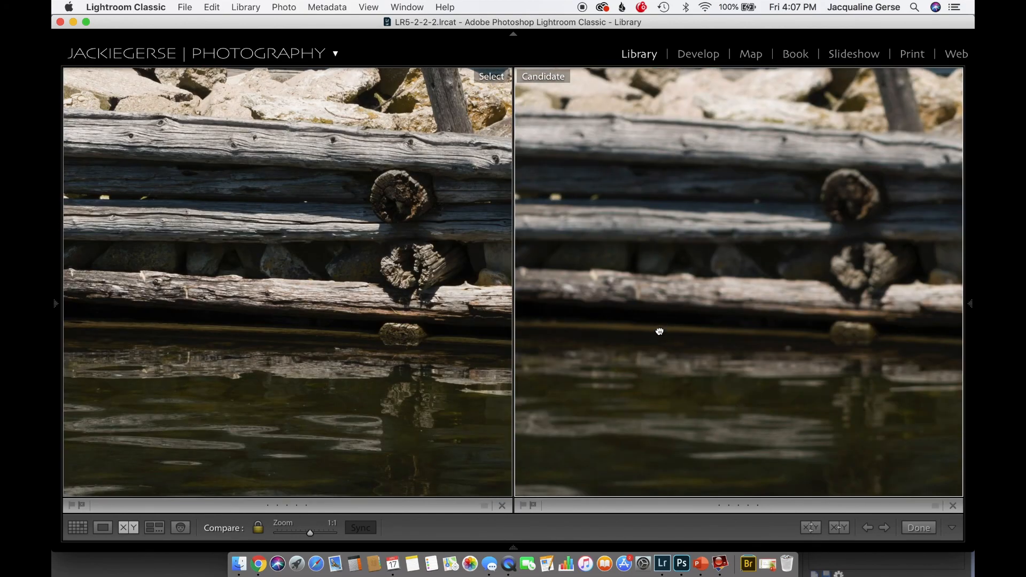
drag(660, 335, 630, 222)
drag(618, 358, 615, 75)
drag(590, 340, 588, 147)
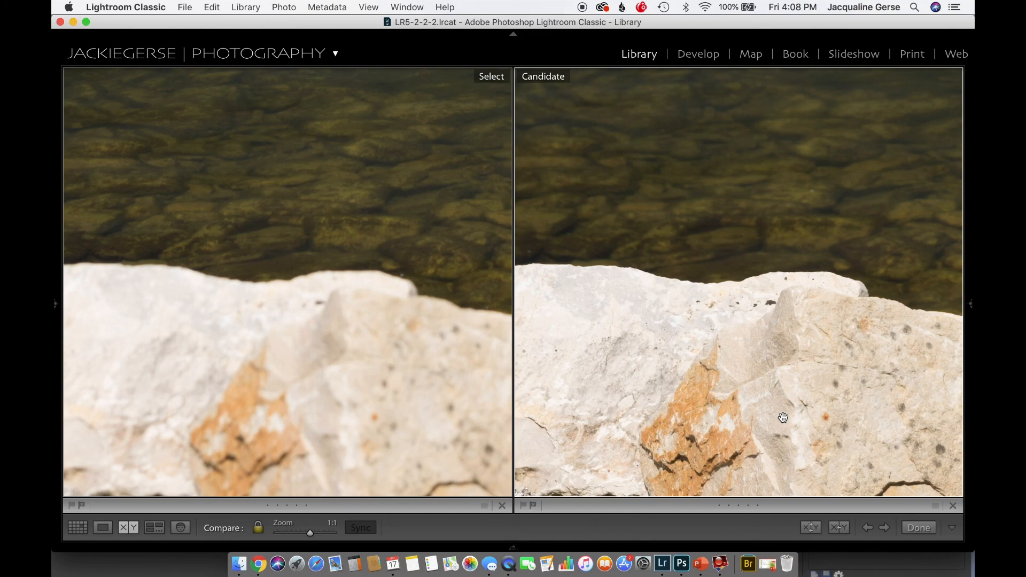
click(669, 392)
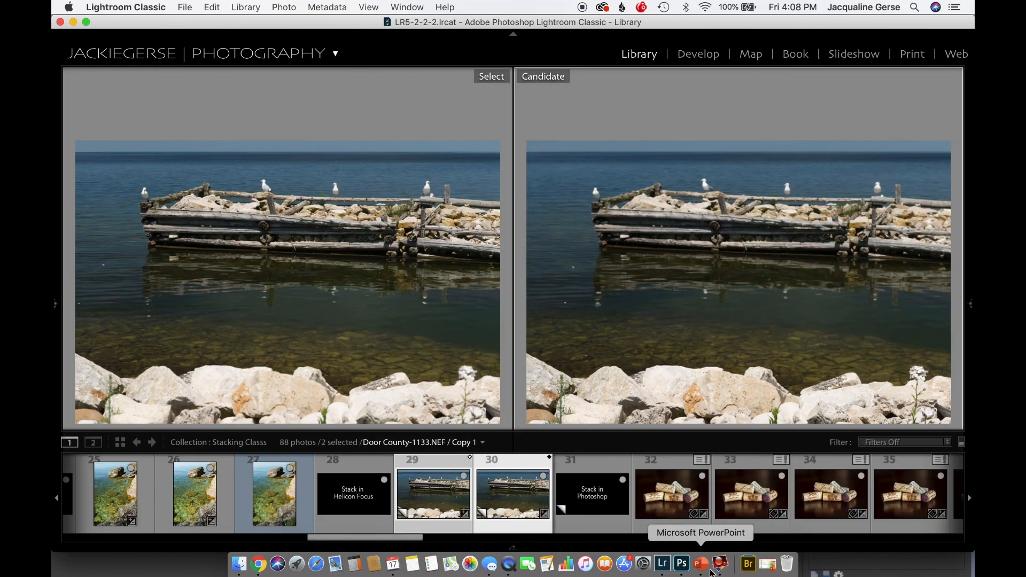
Switch to Helicon Focus and load Door County-1130.jpg and Door County-1133.jpg from the Stacking program folder on the Desktop
click(721, 566)
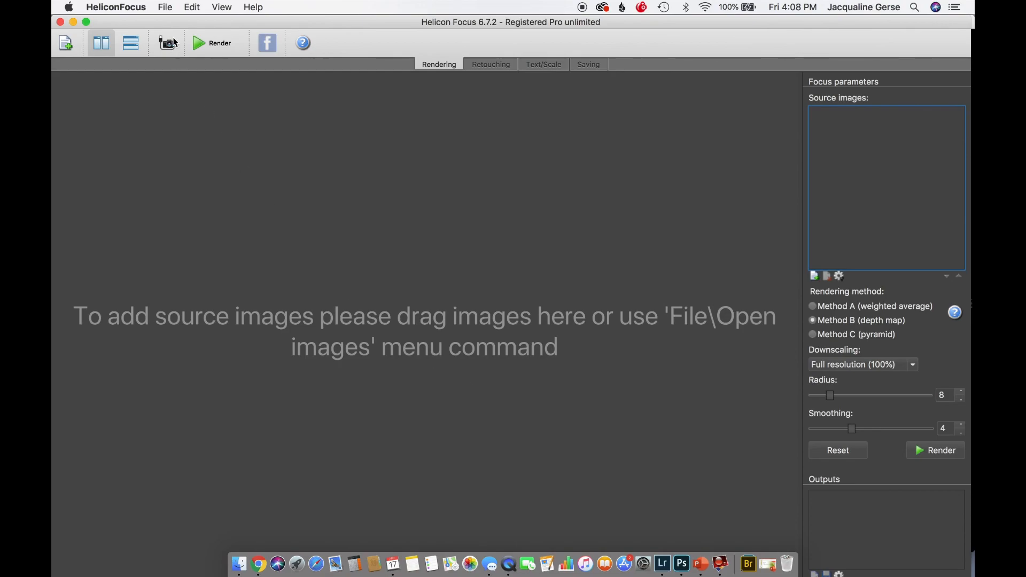
click(65, 43)
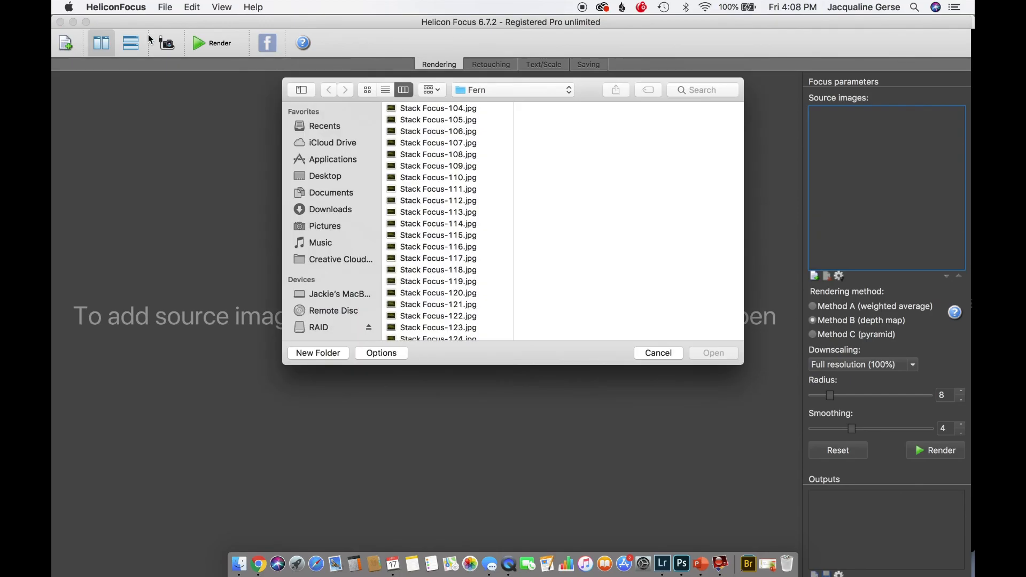
click(330, 181)
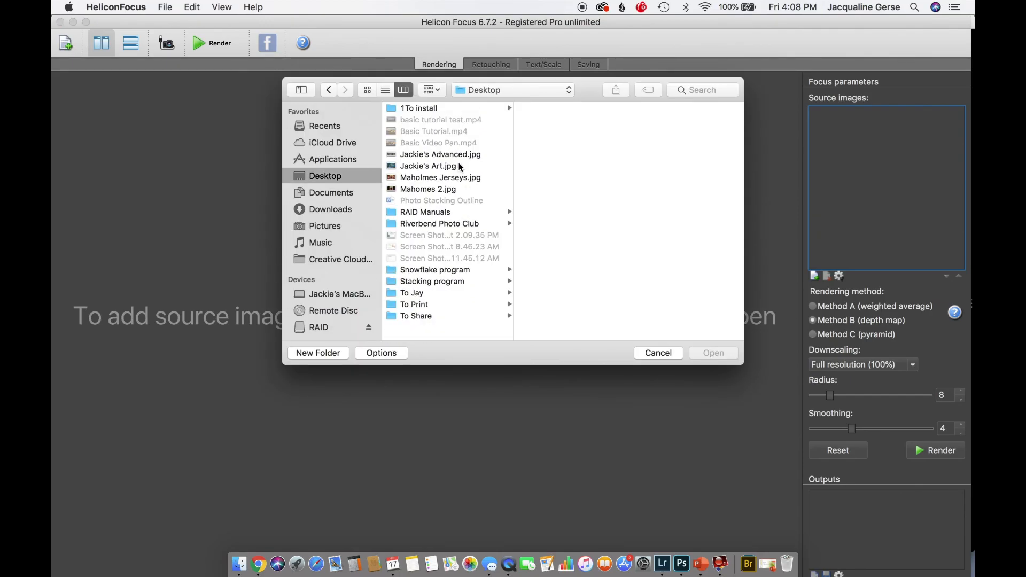
click(430, 282)
click(551, 142)
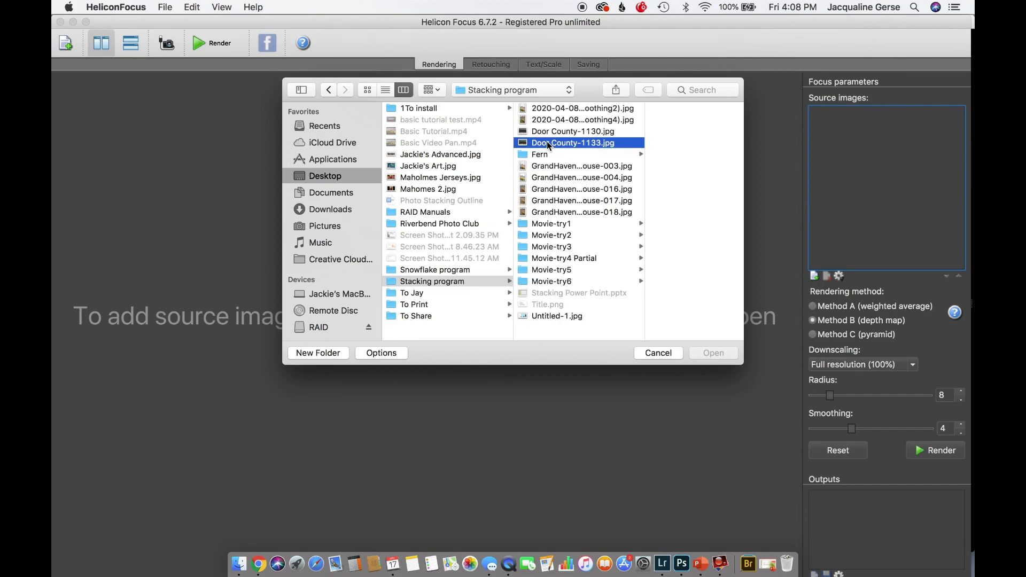
shift+click(516, 133)
click(709, 354)
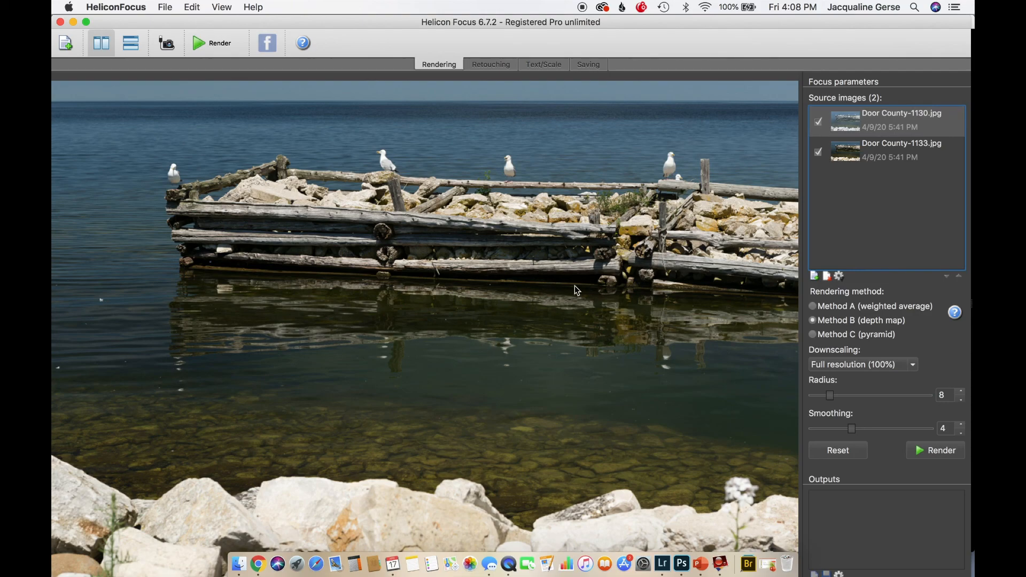
View both Door County source images in turn, then try to render them with Method A (weighted average)
click(889, 152)
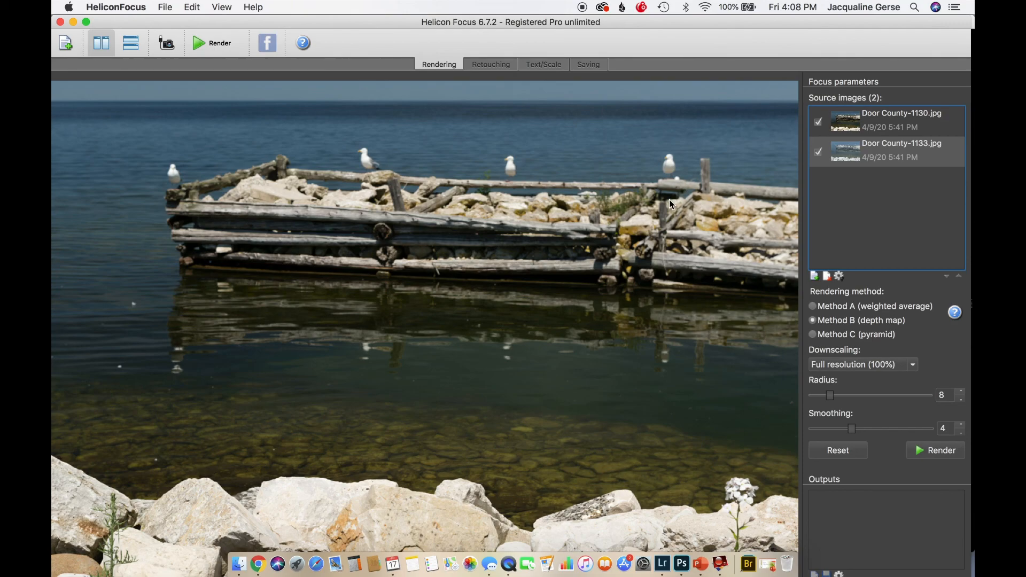
key(Up)
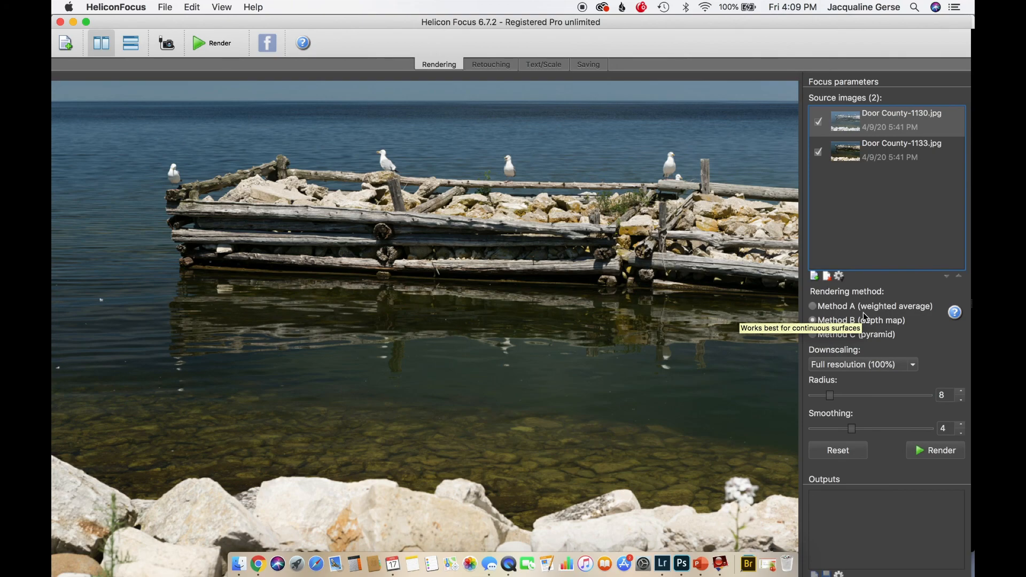
click(813, 309)
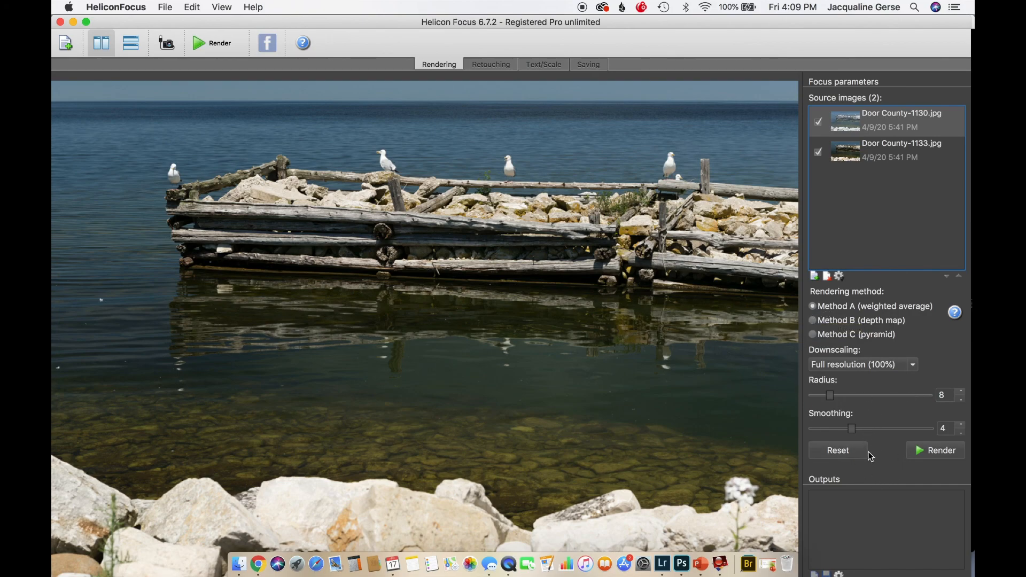
click(924, 453)
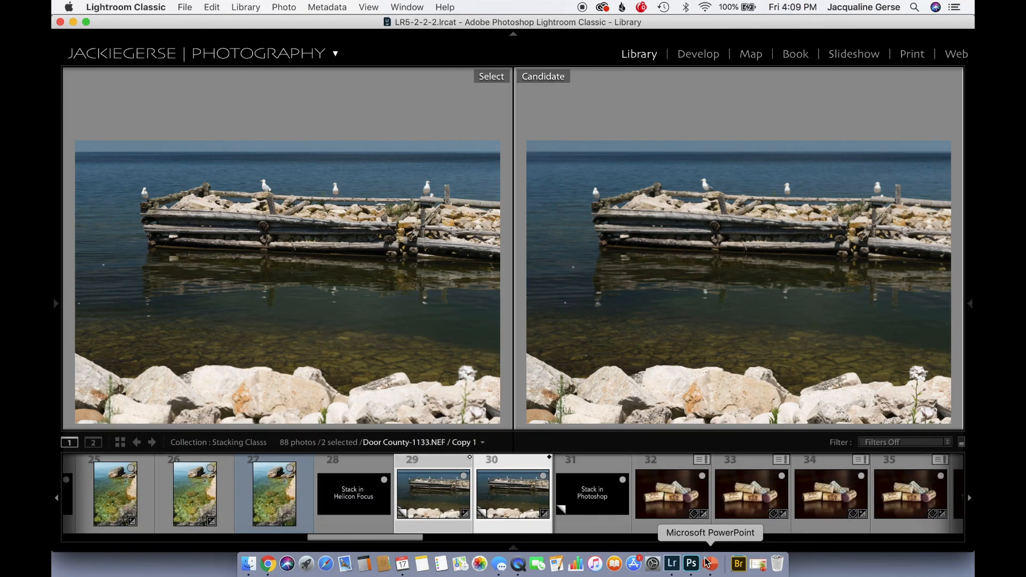
Relaunch HeliconFocus 2 from the Applications folder in Finder, dismissing the crash report and allowing the downloaded application to open
click(249, 566)
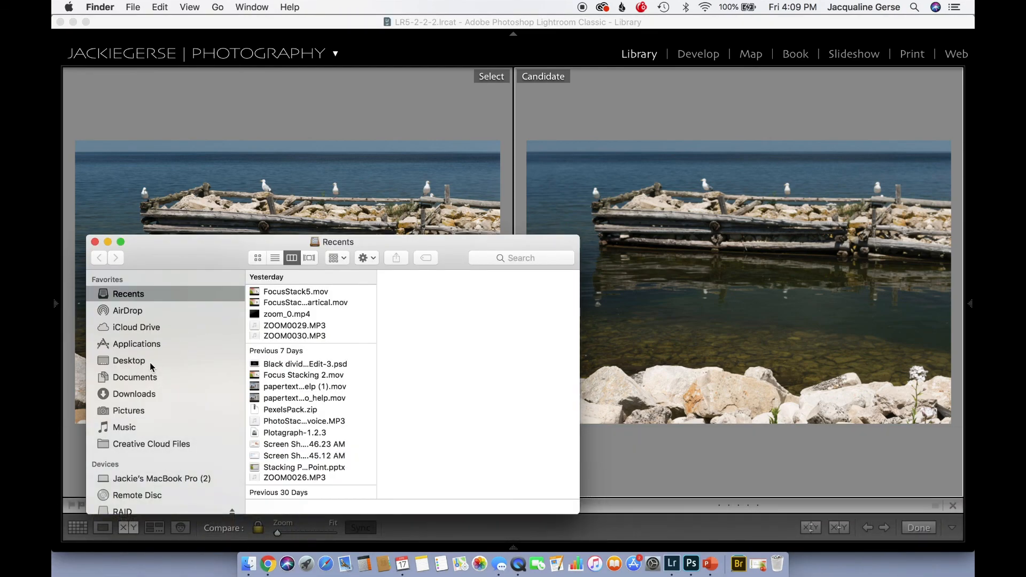
click(142, 347)
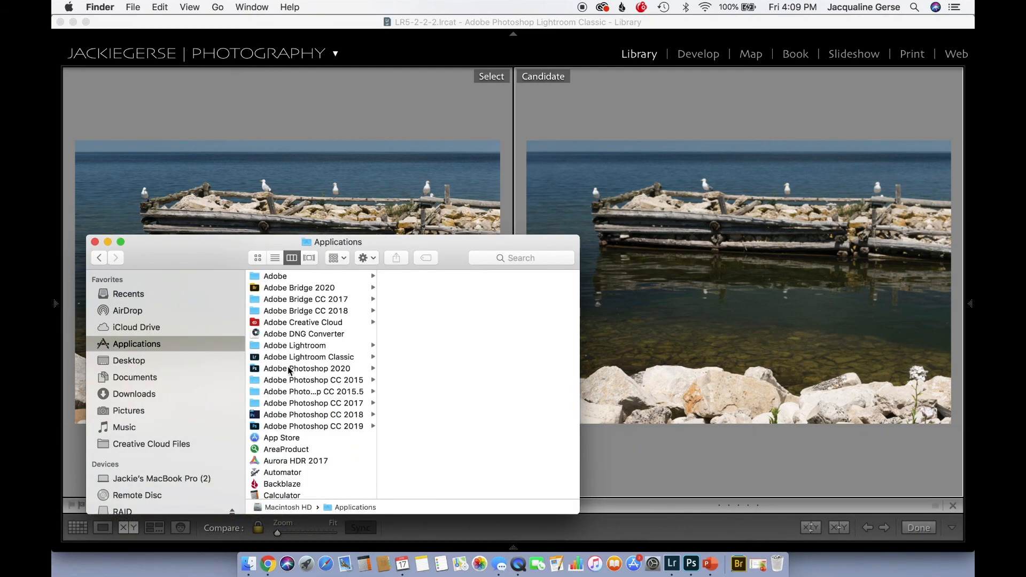
scroll(287, 390, down, 10)
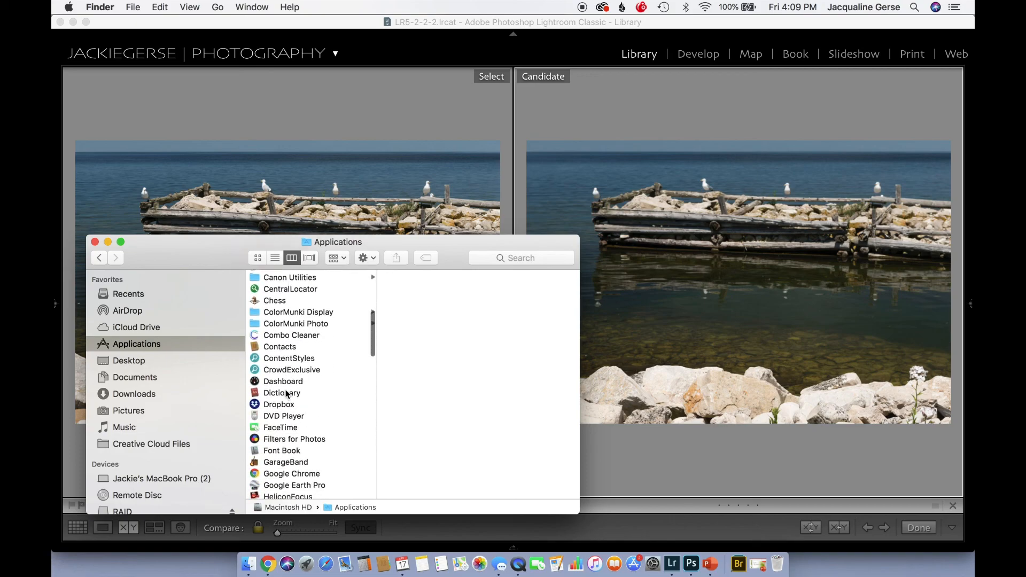
scroll(287, 393, down, 2)
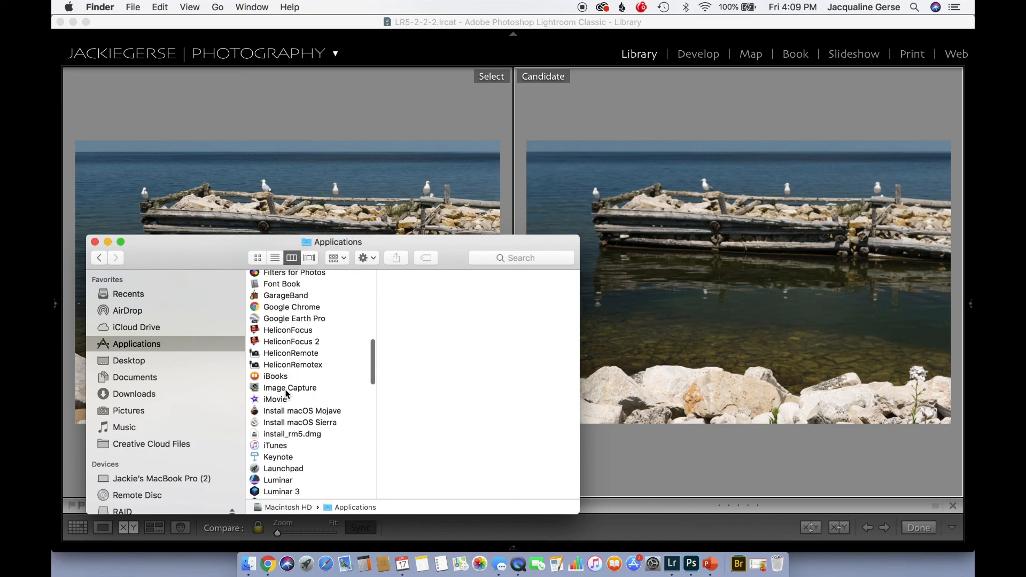
click(285, 343)
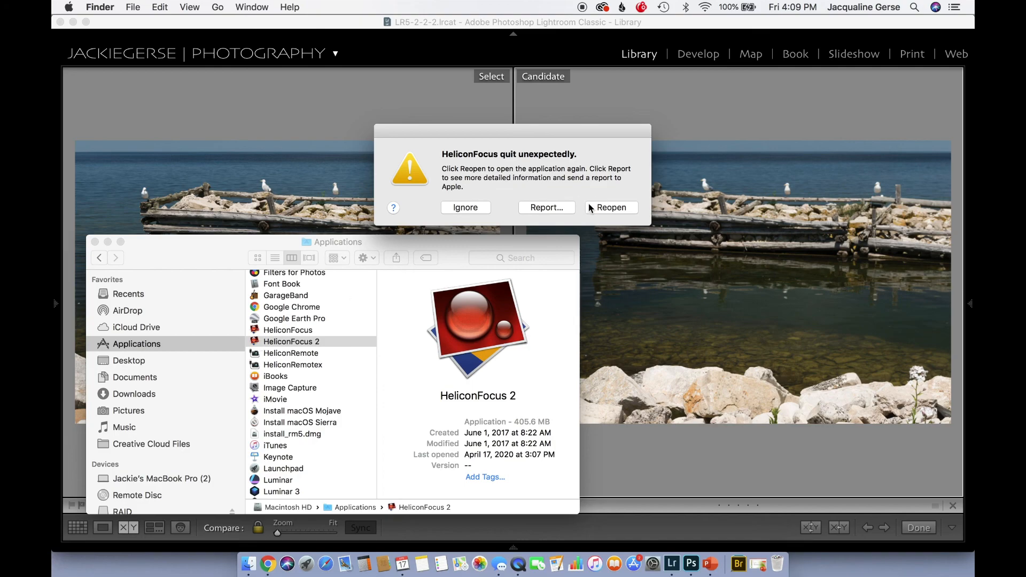
click(469, 209)
double_click(261, 345)
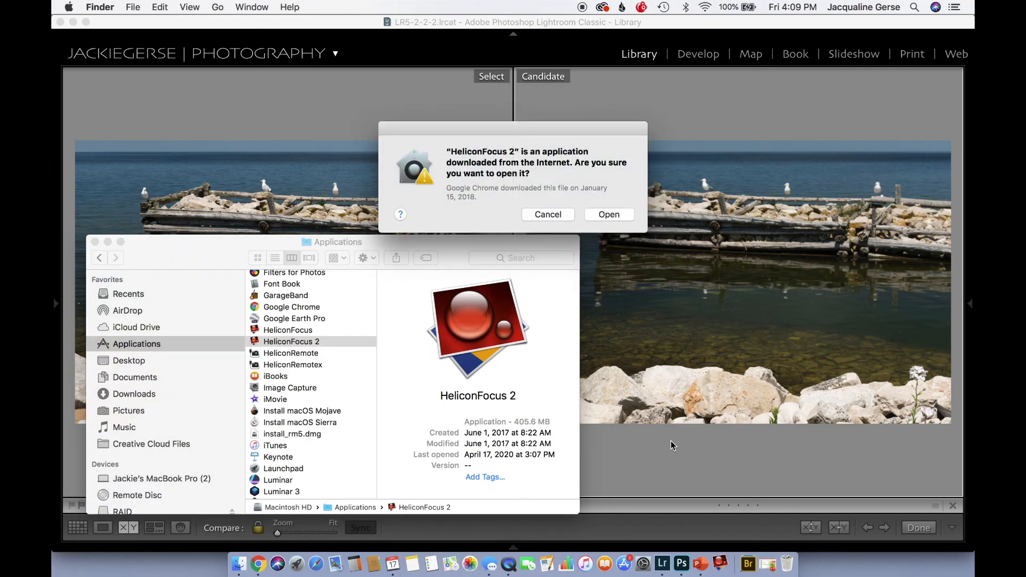
click(613, 214)
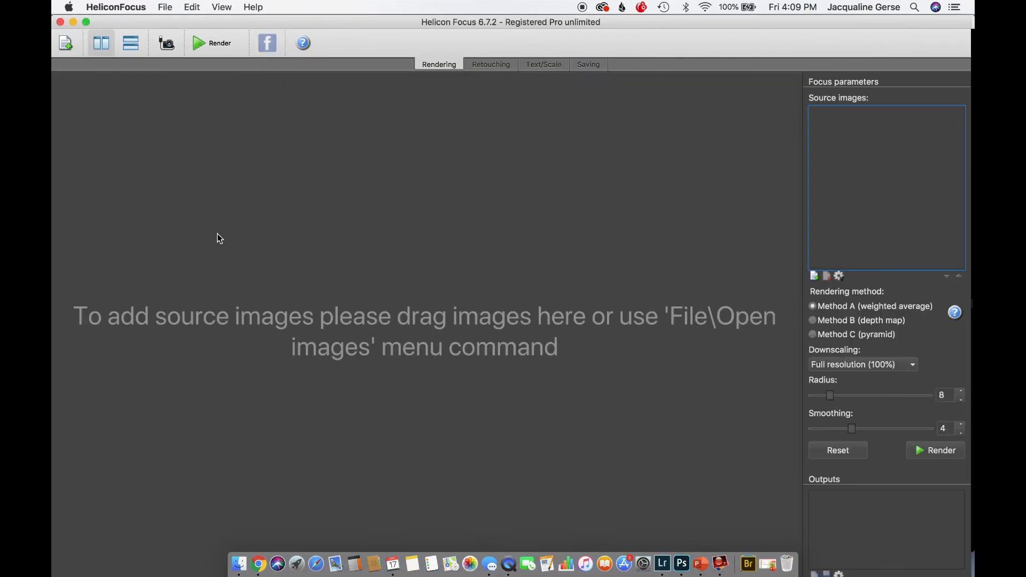
Load Door County-1130.jpg and Door County-1133.jpg from the Stacking program folder and render them with Method A (weighted average)
click(64, 43)
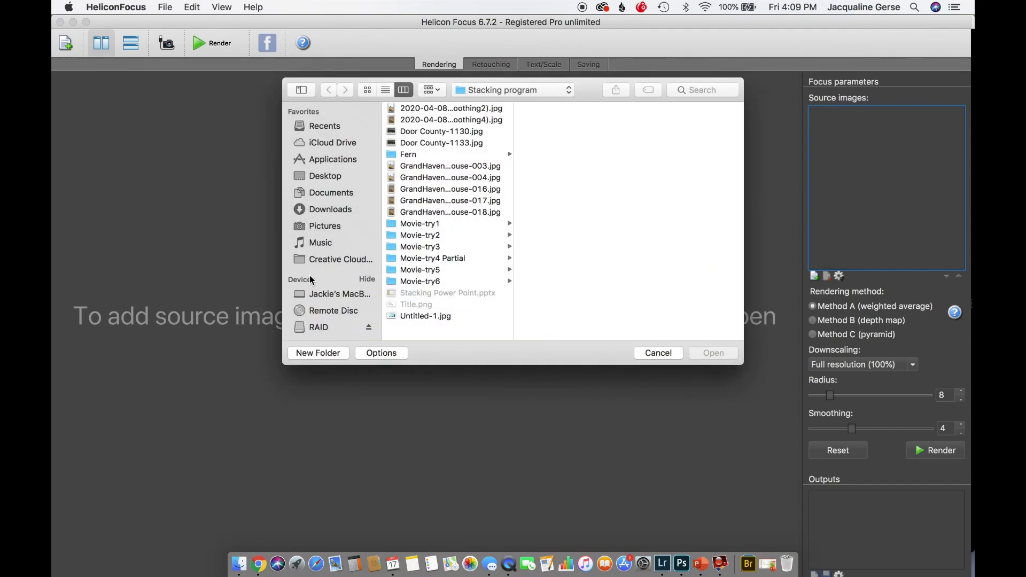
click(429, 142)
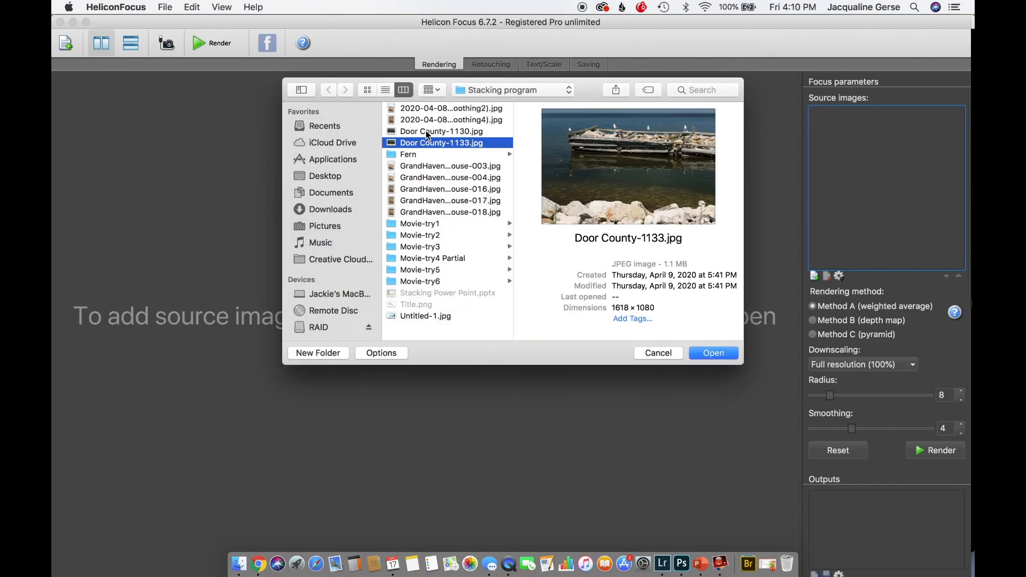
shift+click(427, 133)
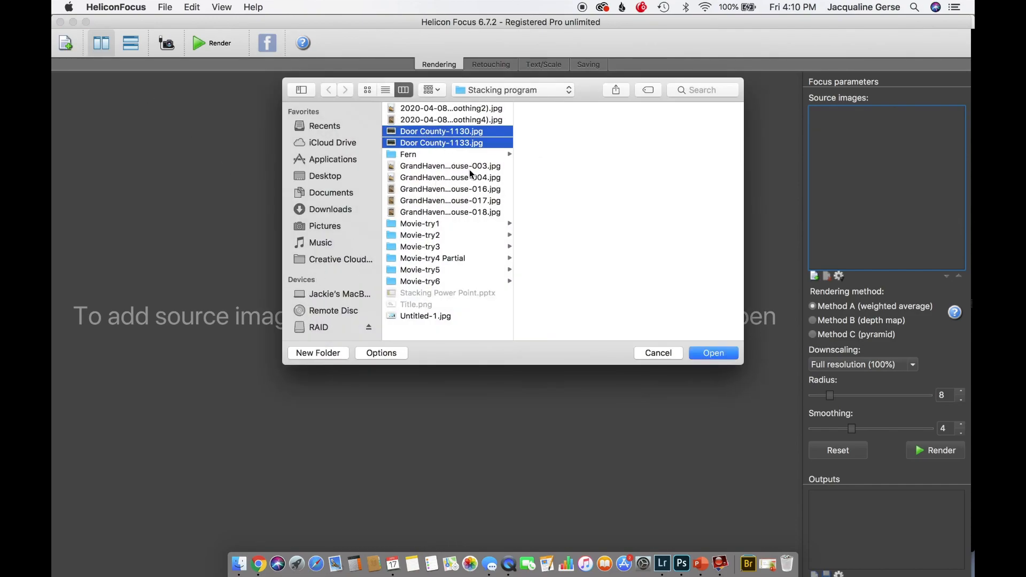
click(712, 353)
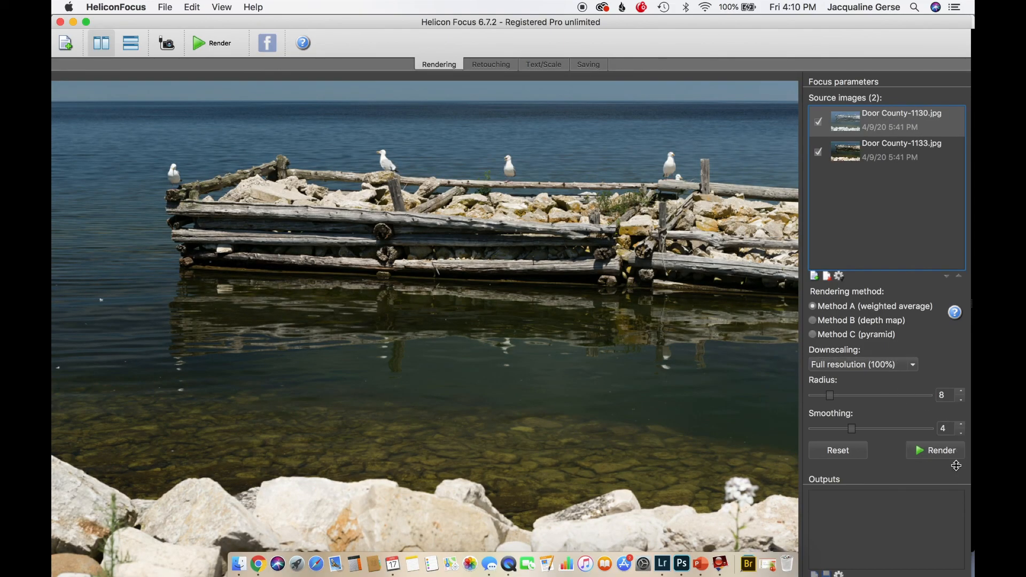
click(919, 451)
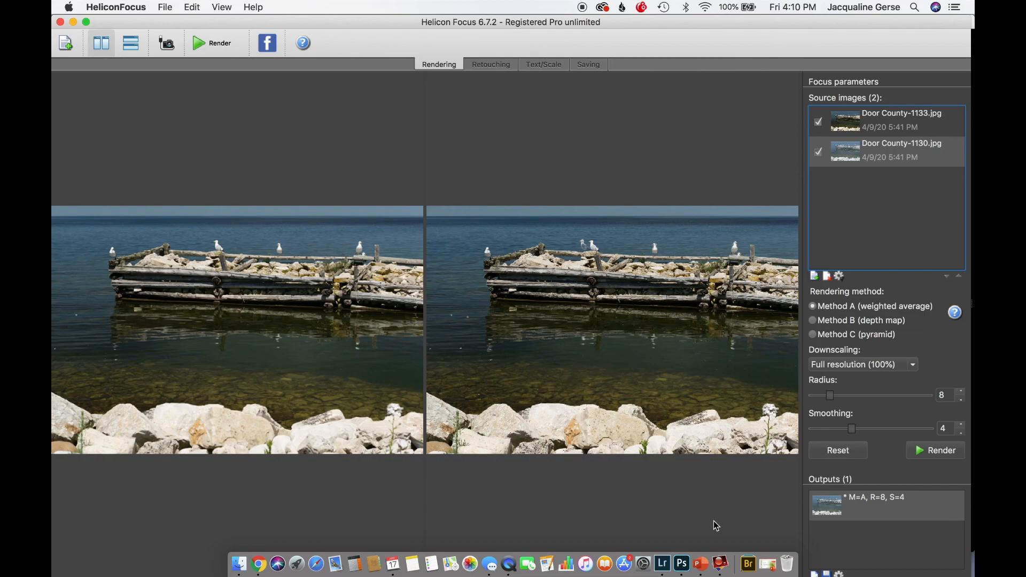
Examine the Method A result full screen at 100% beside the source photo, checking the gulls, timbers and water along the whole pier
click(86, 23)
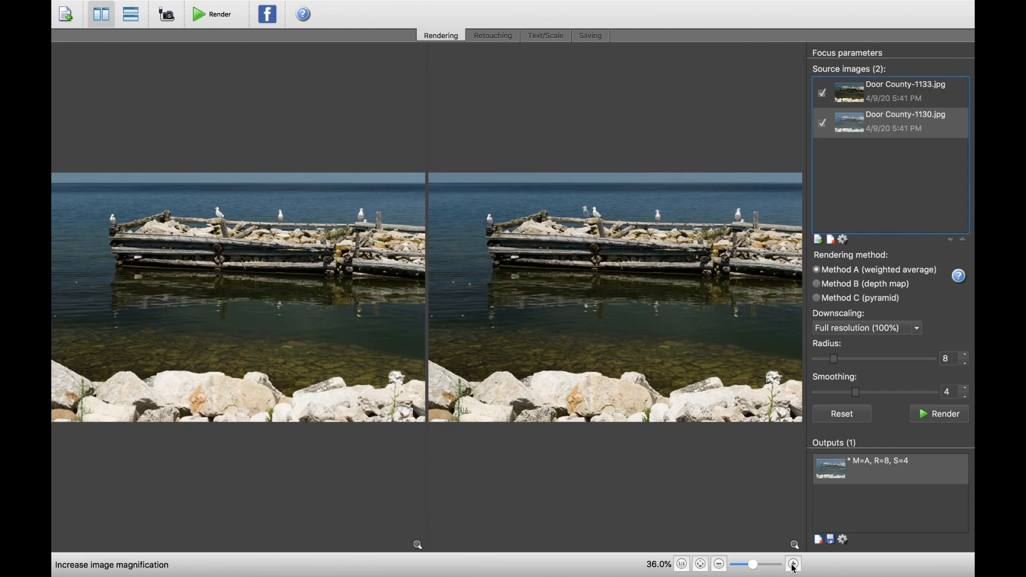
click(794, 565)
click(794, 564)
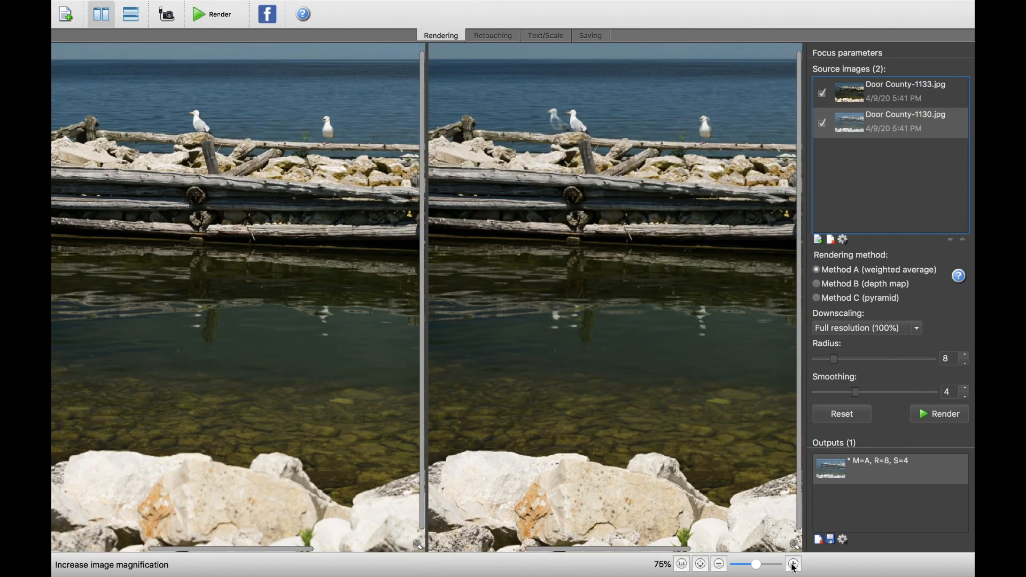
click(794, 565)
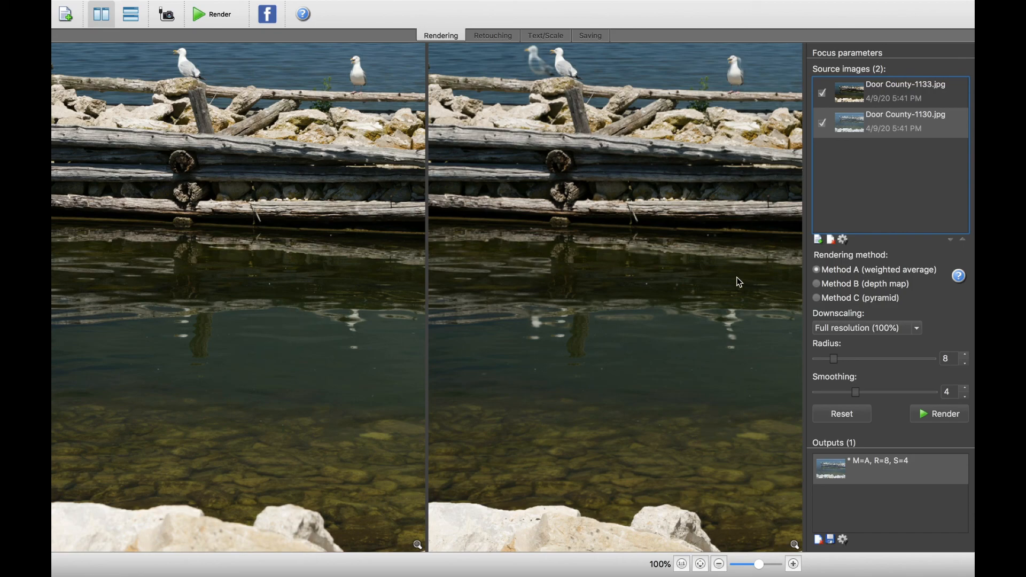
drag(627, 223, 669, 222)
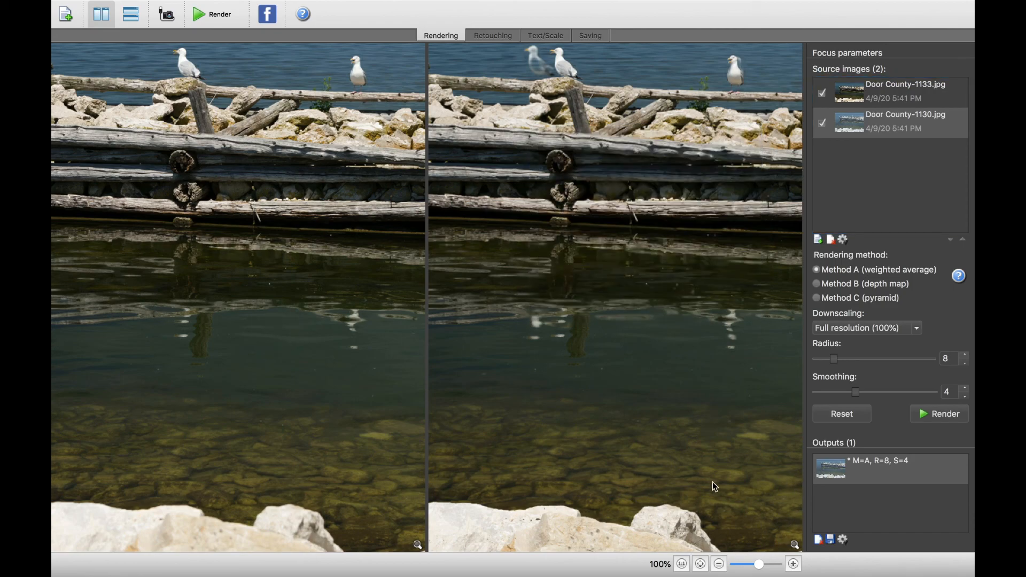
scroll(707, 476, up, 5)
scroll(707, 476, left, 5)
scroll(707, 476, left, 1)
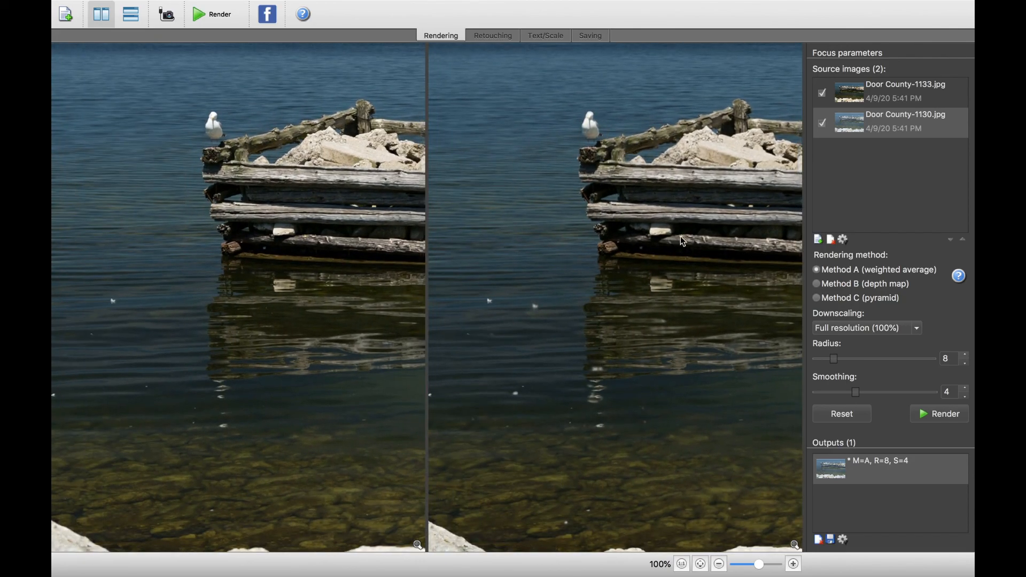
scroll(654, 364, down, 5)
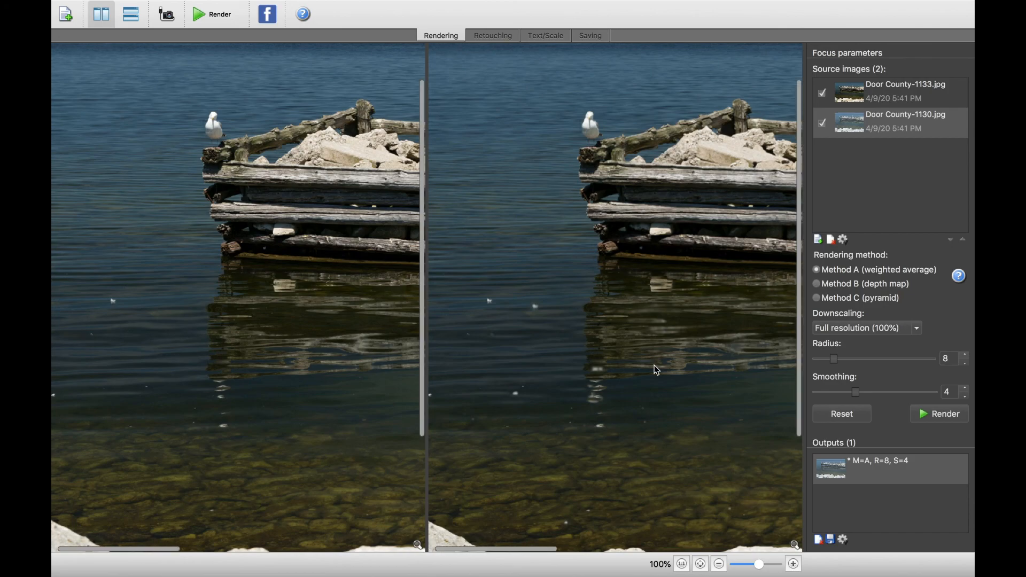
scroll(654, 365, up, 7)
scroll(654, 365, left, 4)
scroll(655, 365, right, 3)
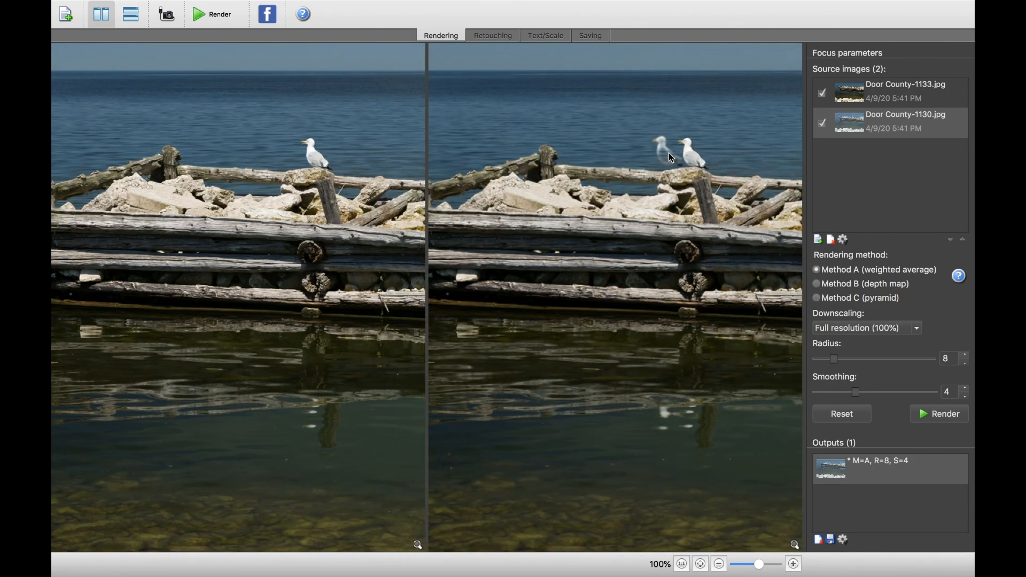
scroll(614, 190, right, 10)
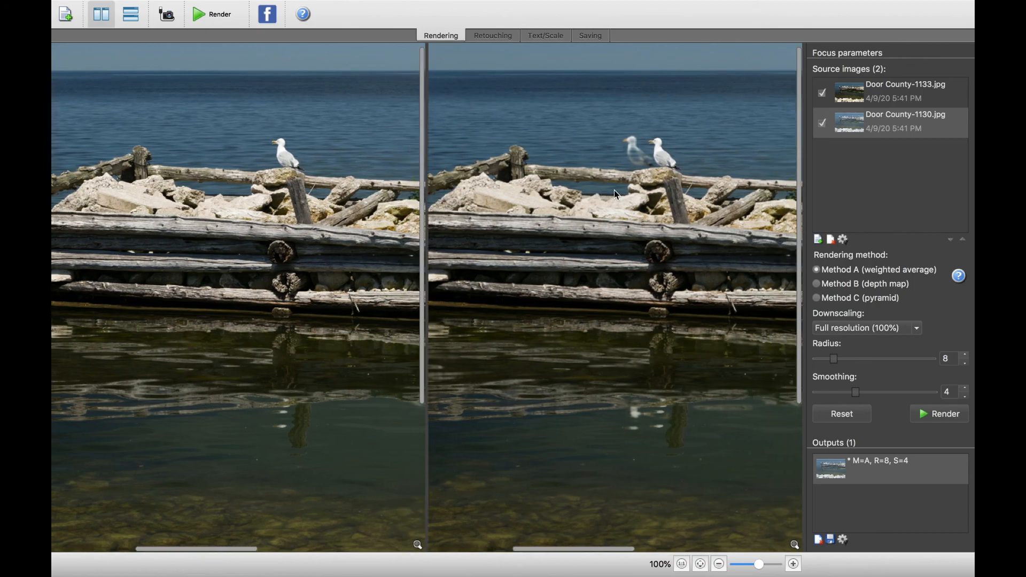
scroll(617, 194, right, 2)
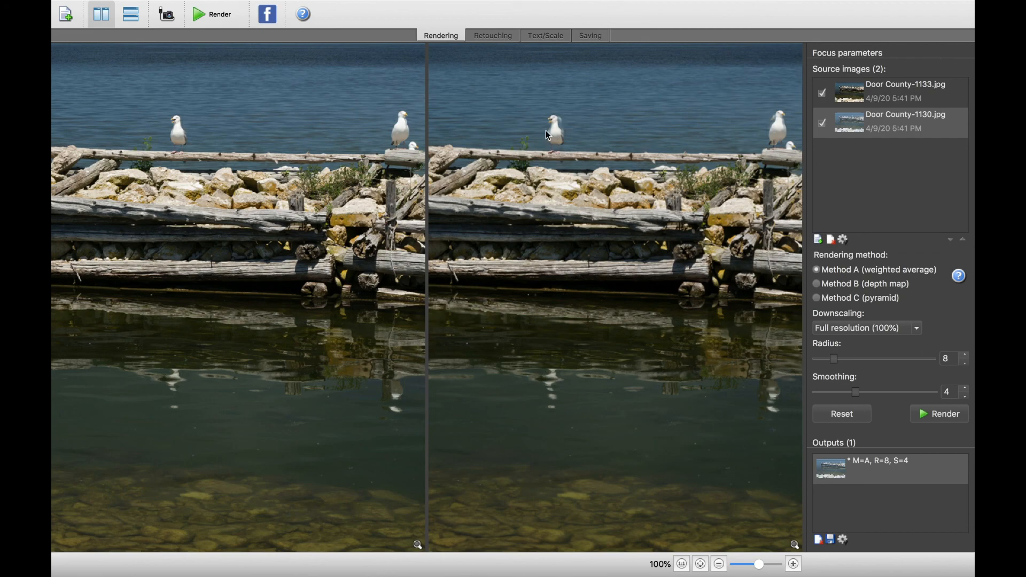
scroll(649, 116, right, 5)
scroll(650, 115, up, 1)
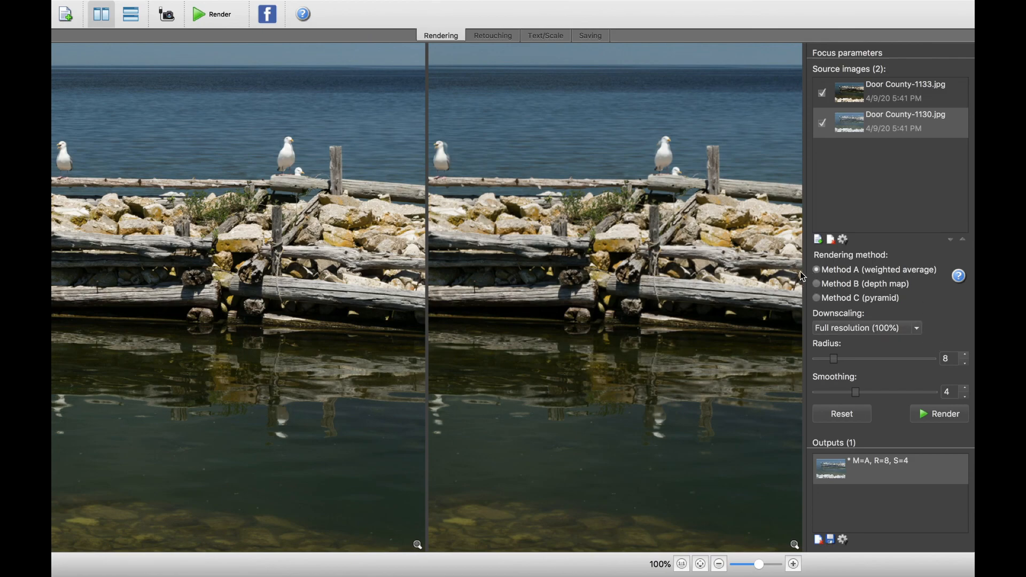
Render the two photos with Method B (depth map) and inspect the gulls and pier in the result at 75%
click(818, 284)
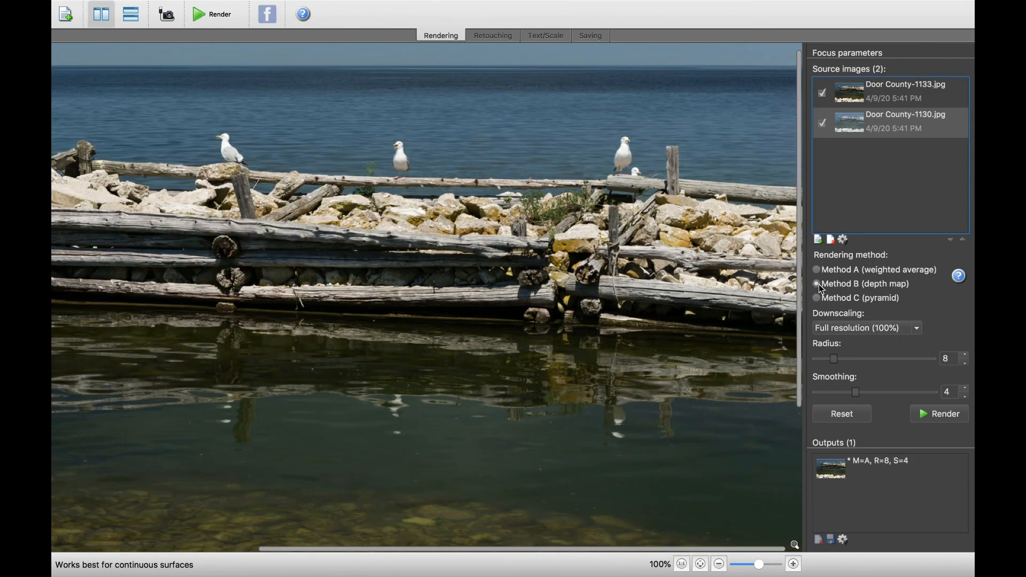
click(940, 414)
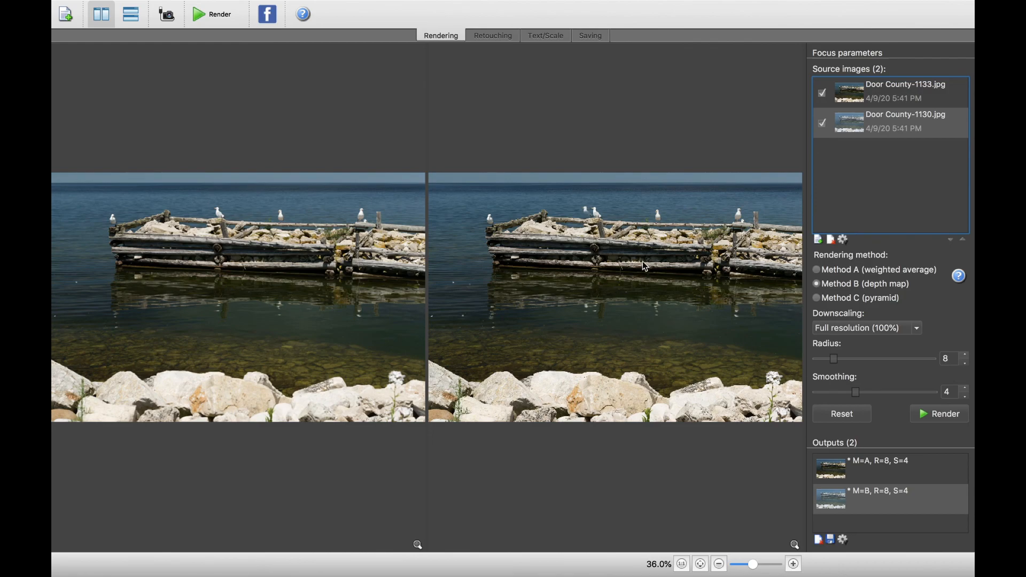
click(793, 565)
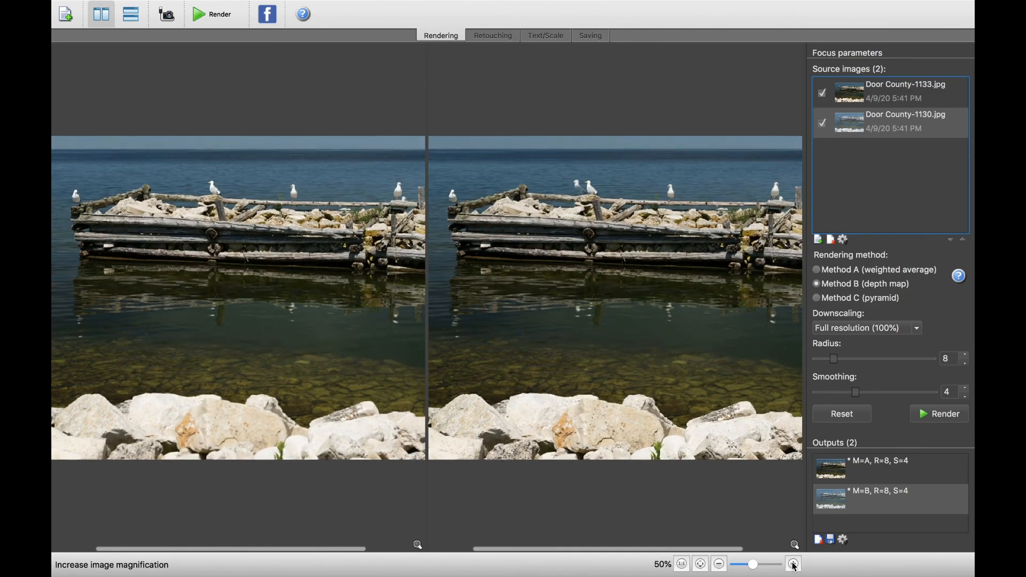
click(793, 565)
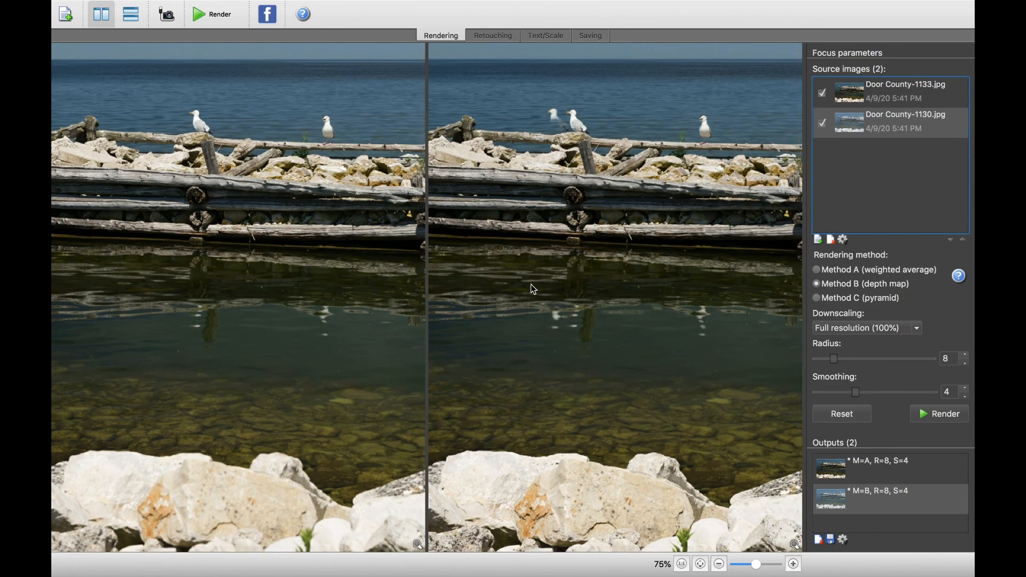
scroll(530, 282, right, 5)
scroll(530, 282, left, 5)
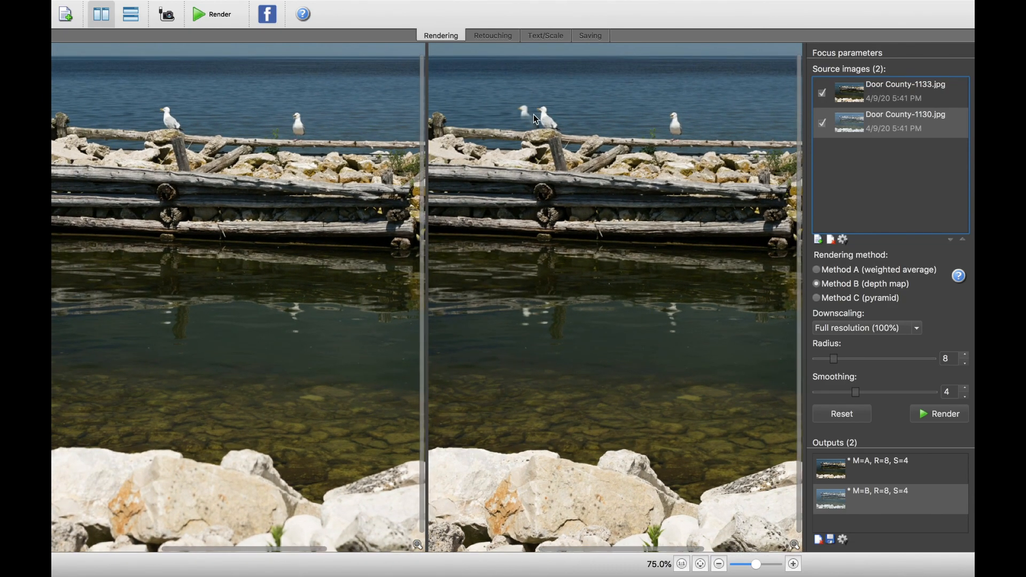
scroll(529, 138, right, 5)
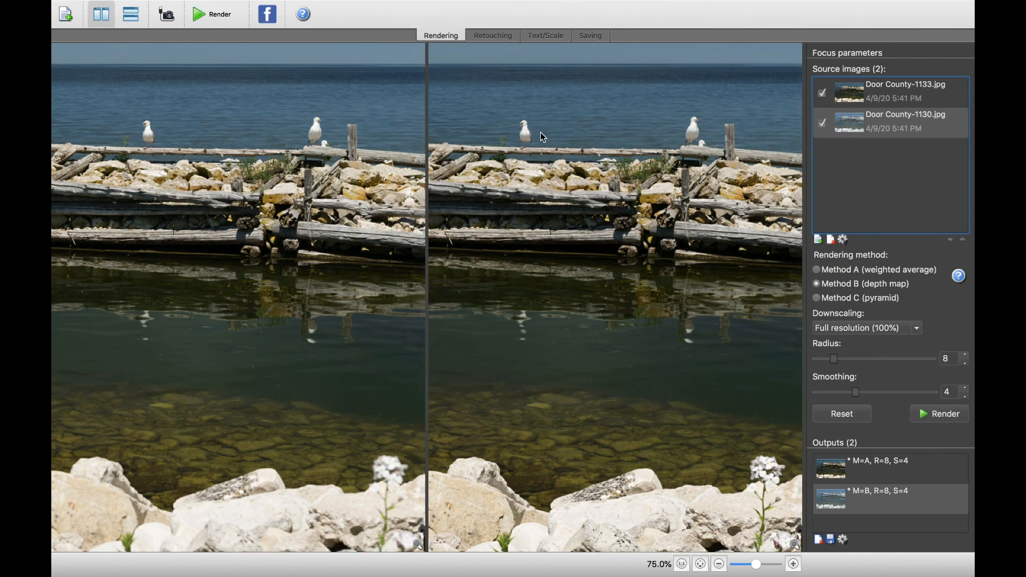
Render the two photos with Method C (pyramid) and check the gulls along the pier in the result at 75%
click(817, 298)
click(929, 421)
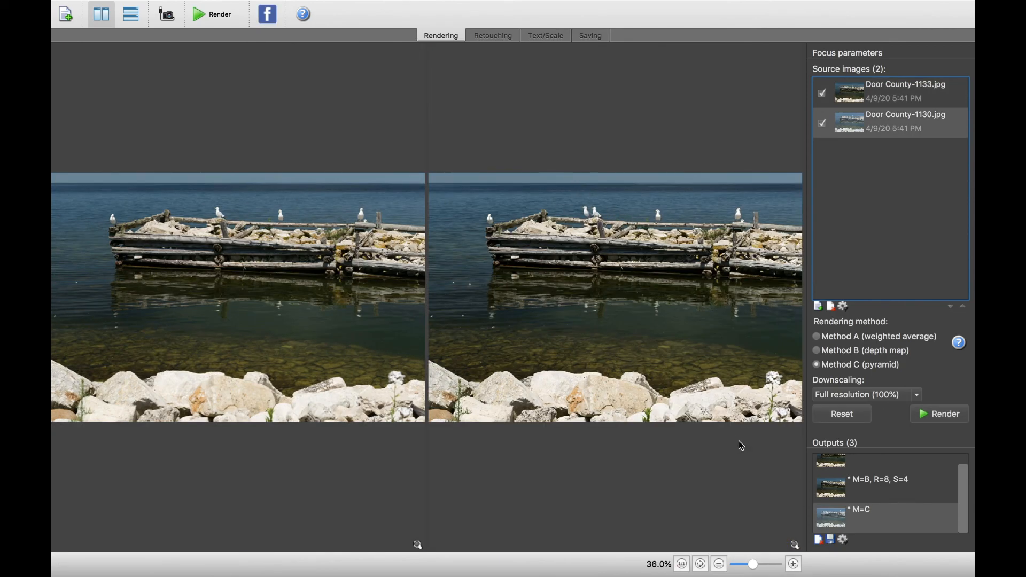
click(793, 564)
click(793, 564)
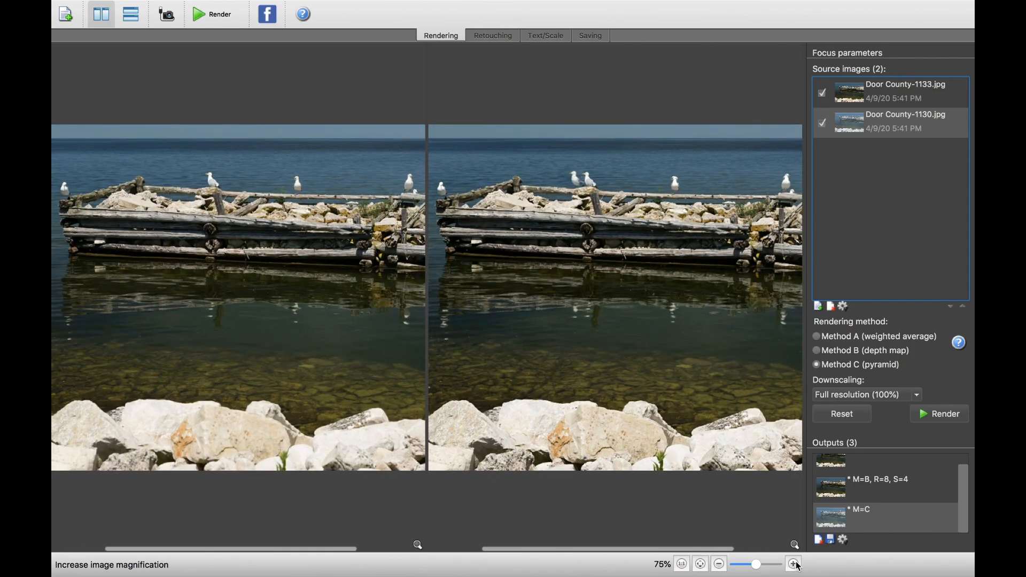
scroll(659, 229, right, 5)
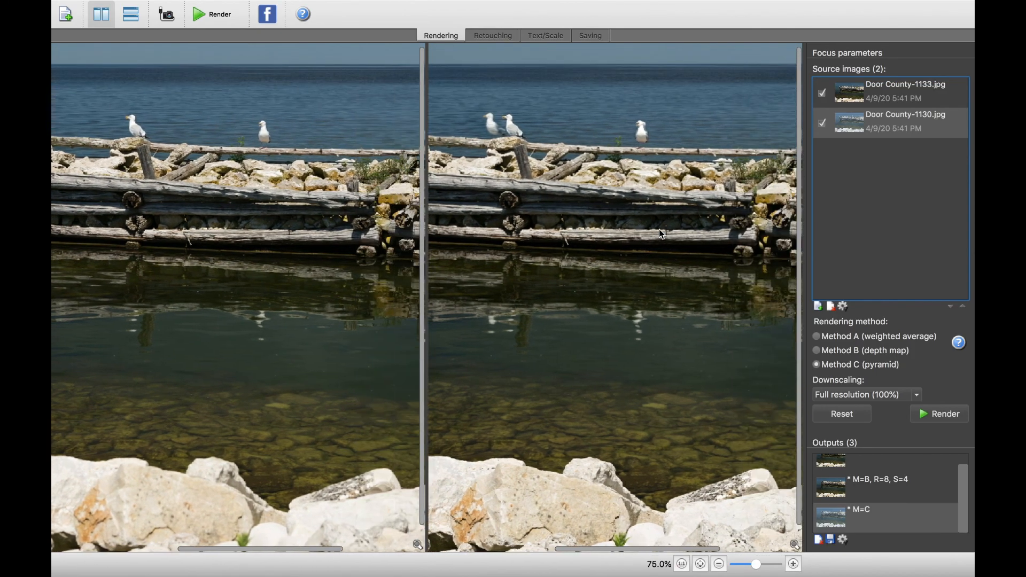
scroll(659, 229, right, 2)
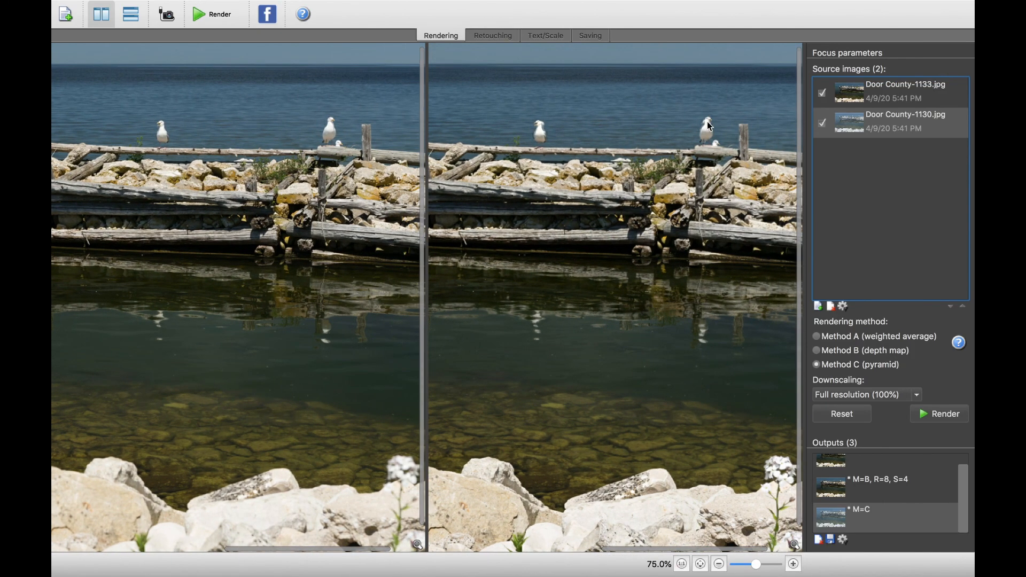
Render the photos once more with Method B (depth map) and open the saving options for the new output
click(817, 351)
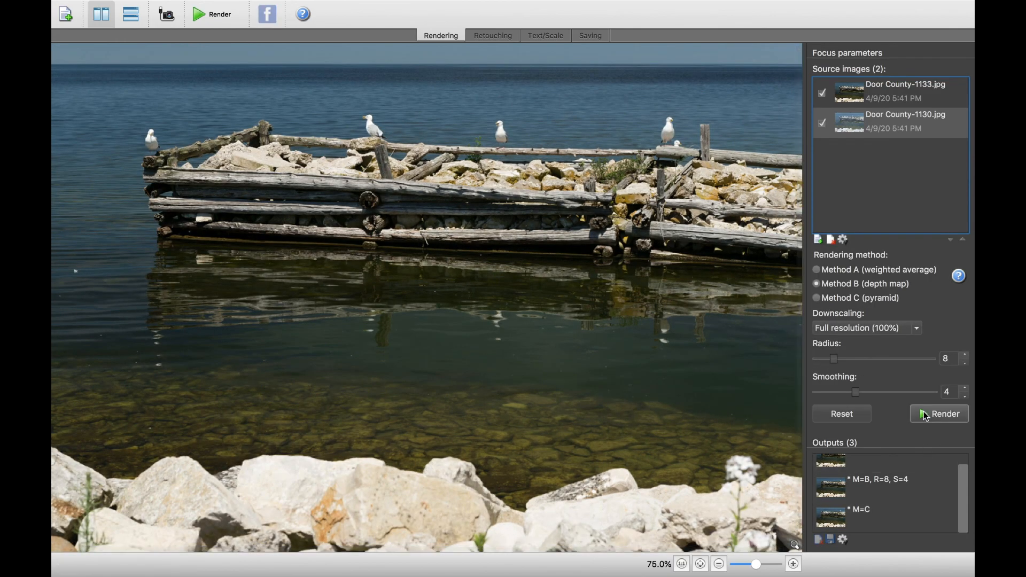
click(939, 415)
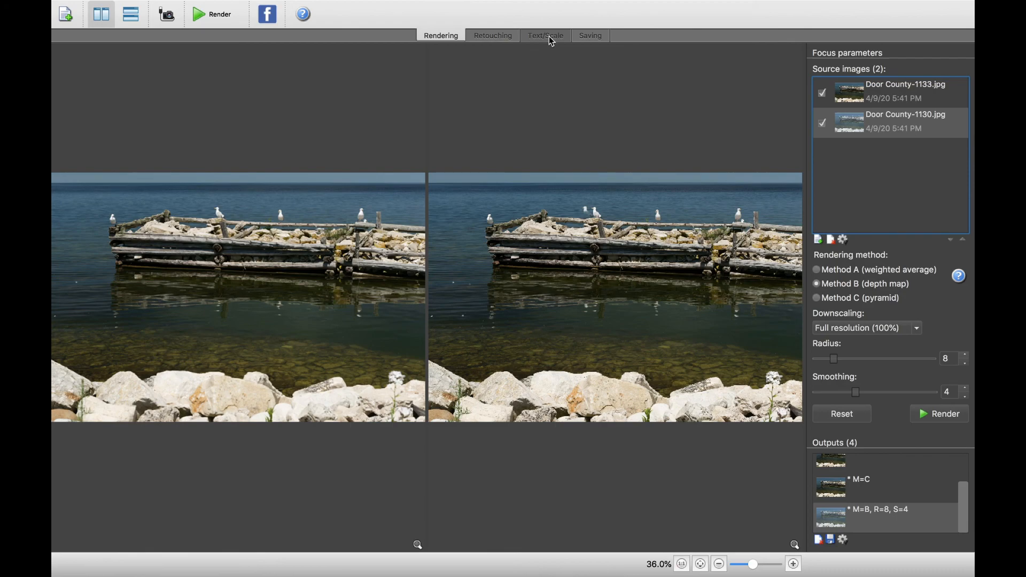
click(587, 37)
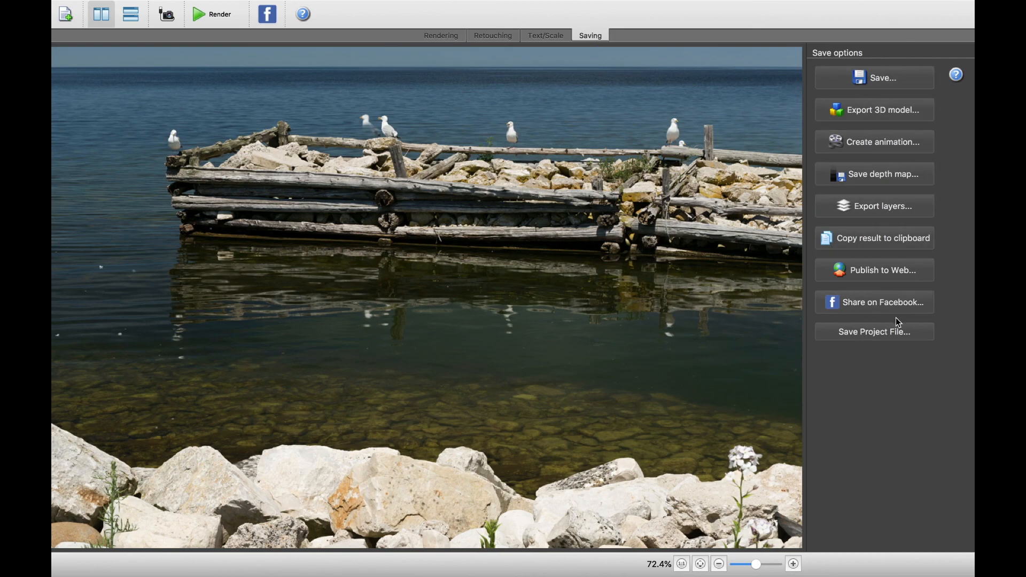
Leave Helicon Focus's full-screen view at the saving options and switch to Lightroom Classic with the library photos in the grid
click(878, 80)
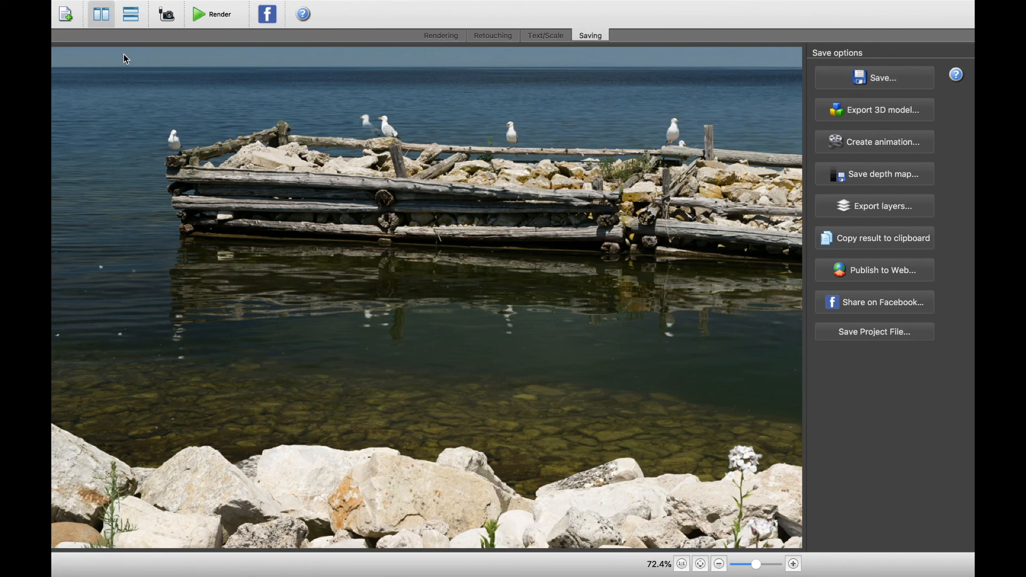
mouse_move(136, 2)
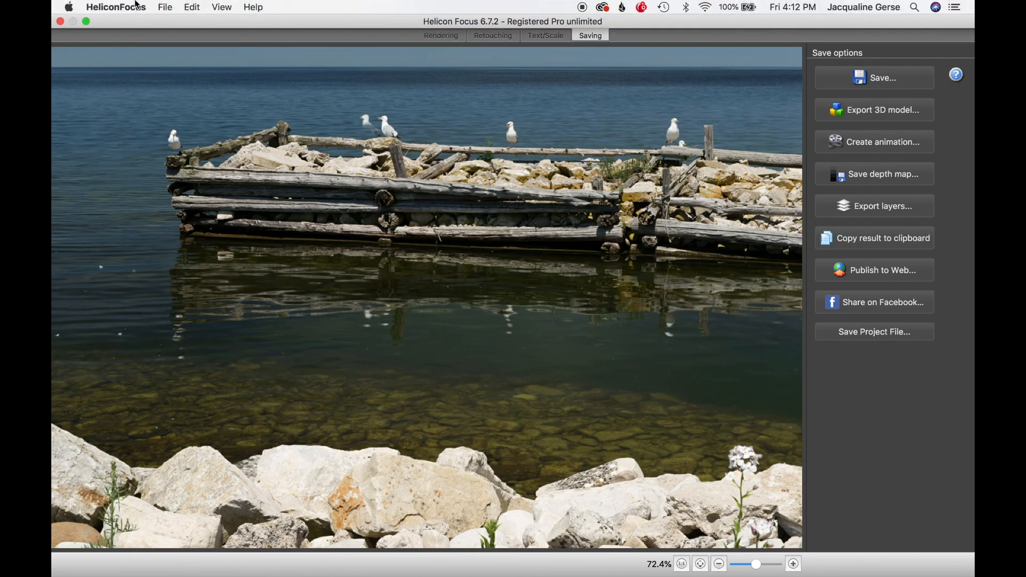
click(86, 21)
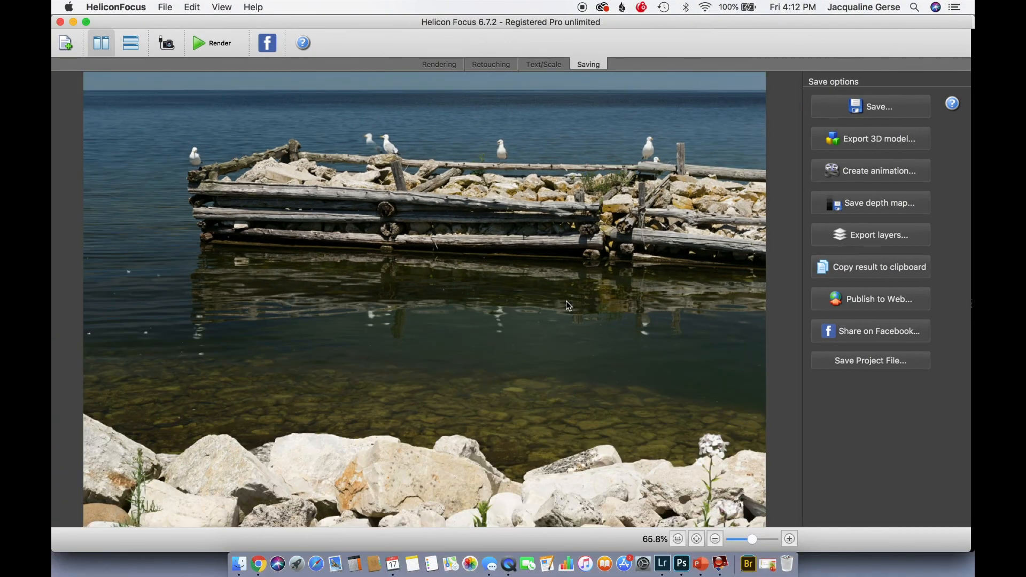
click(663, 564)
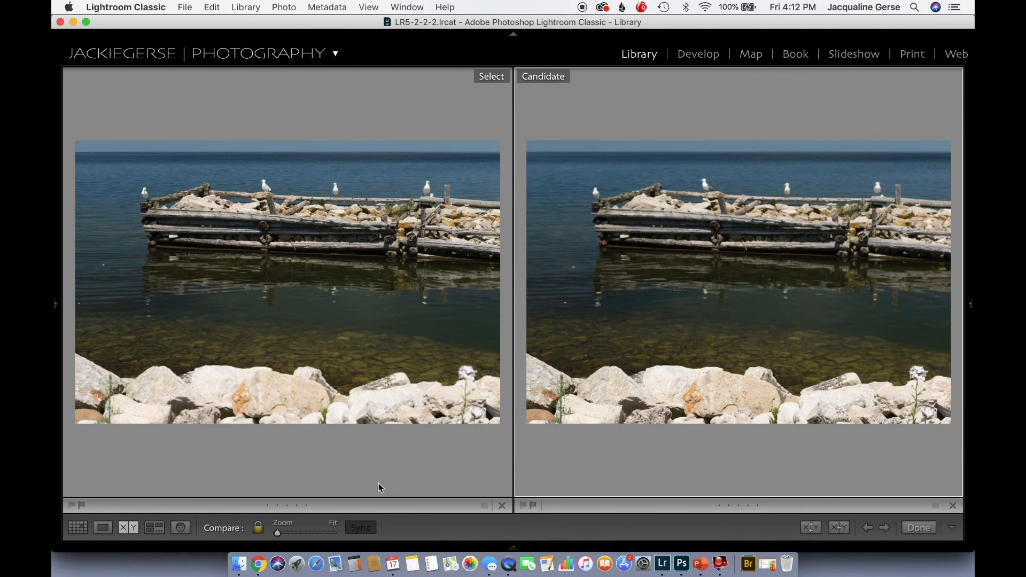
key(g)
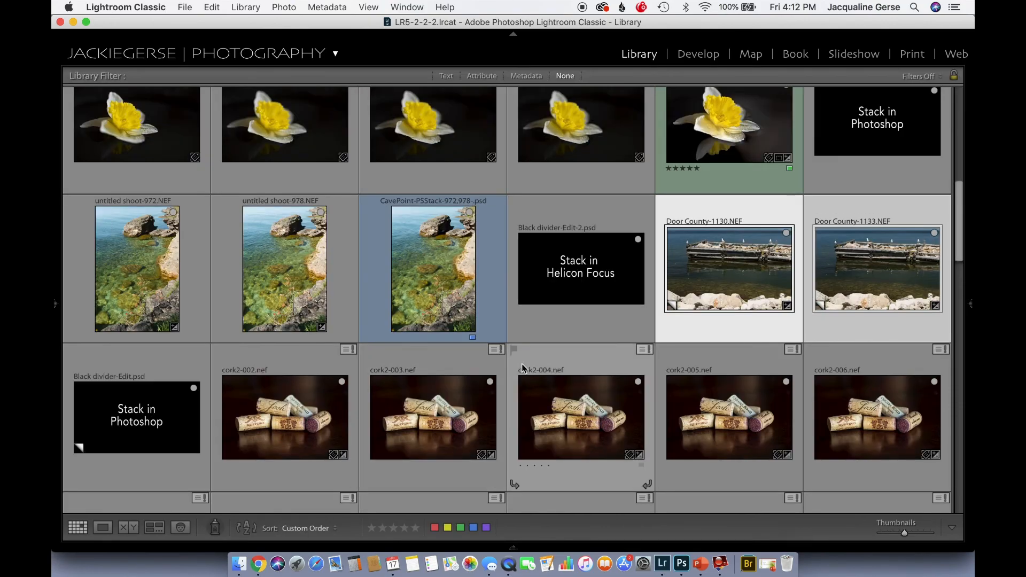
Select the wine cork photos from cork2-002.nef through cork2-012.nef in the library grid
scroll(280, 420, down, 3)
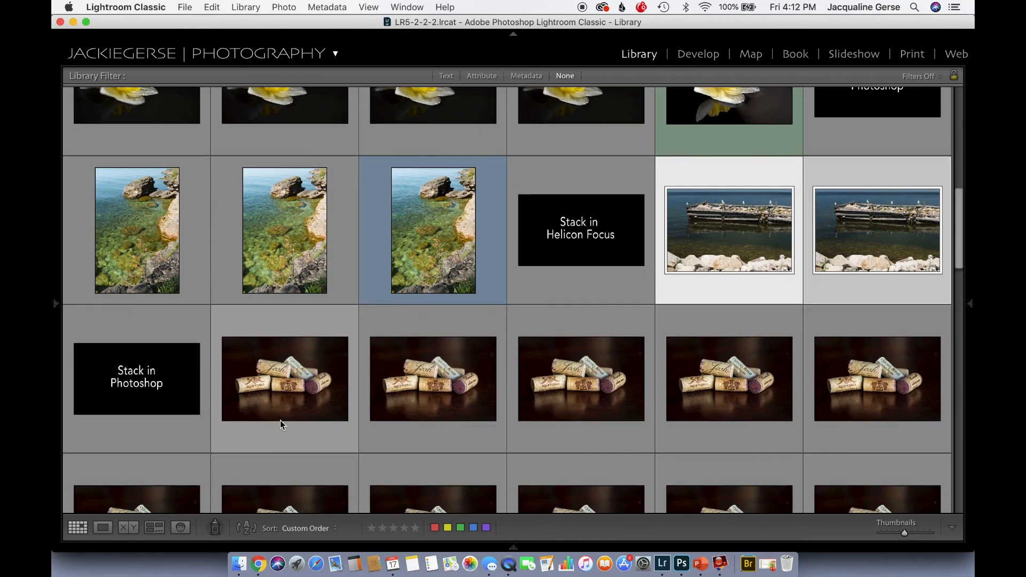
click(280, 368)
scroll(280, 368, down, 5)
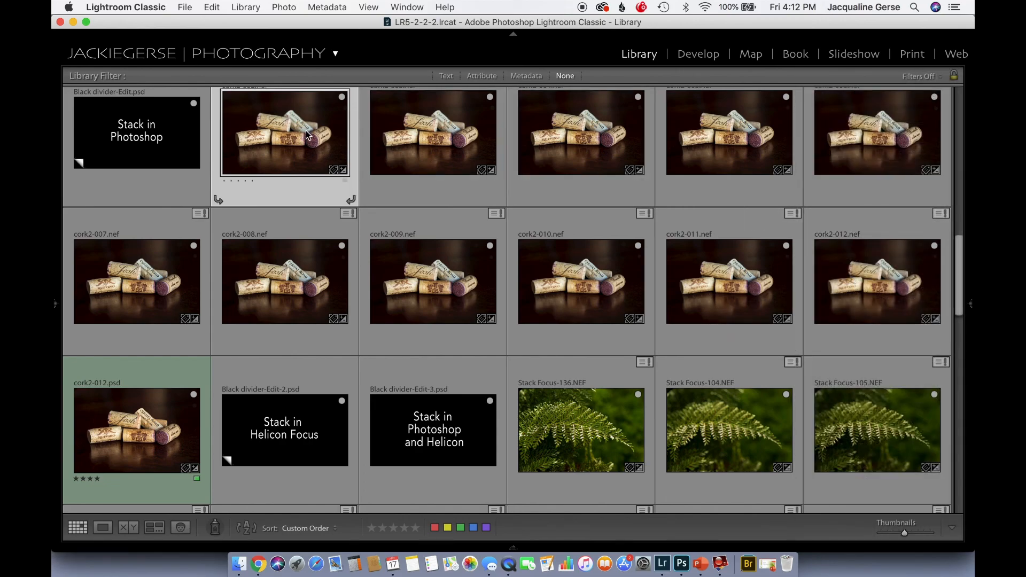
shift+click(864, 300)
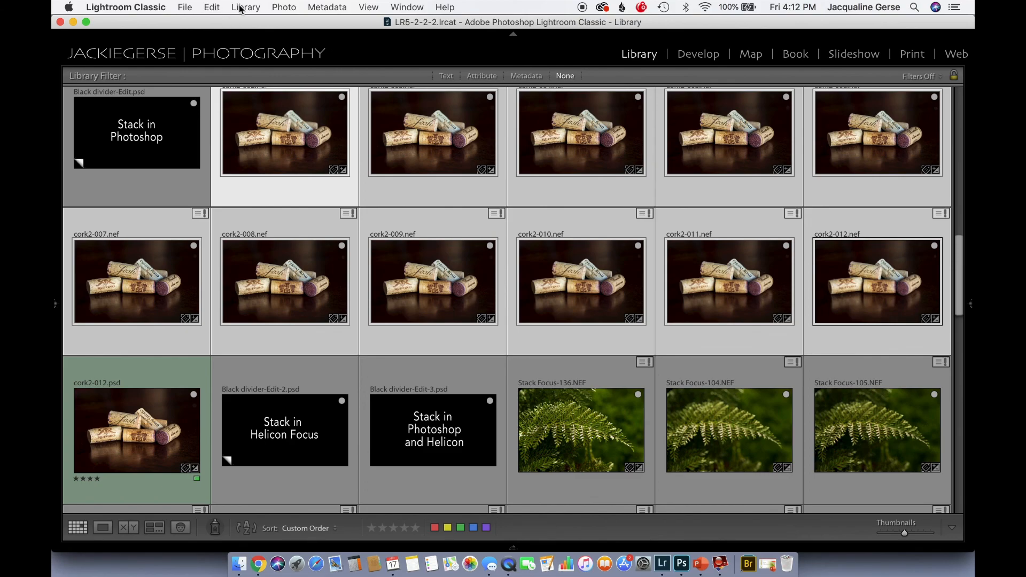
Open the selected cork photos as layers of a single document in Photoshop
click(285, 8)
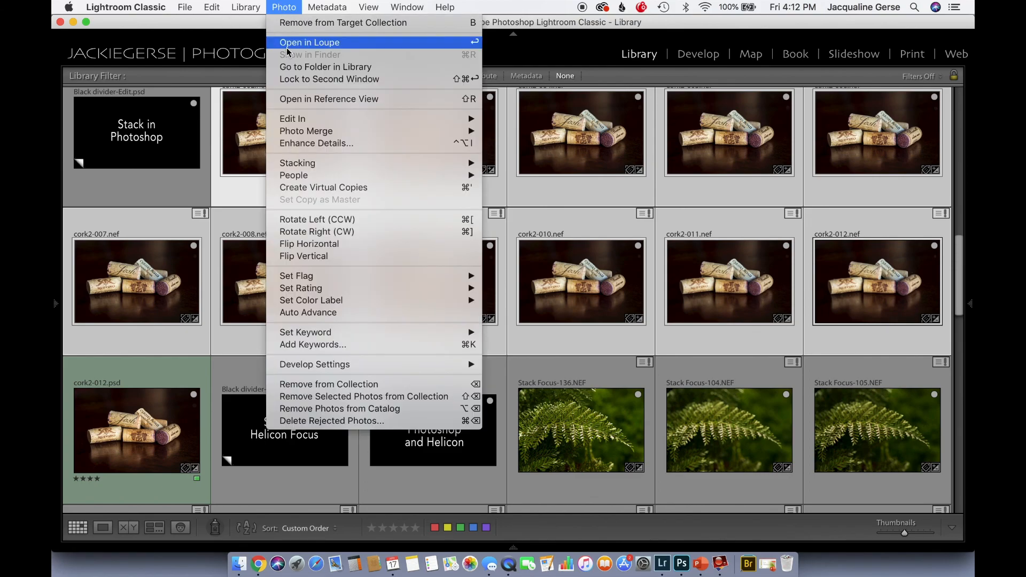
mouse_move(289, 116)
click(291, 10)
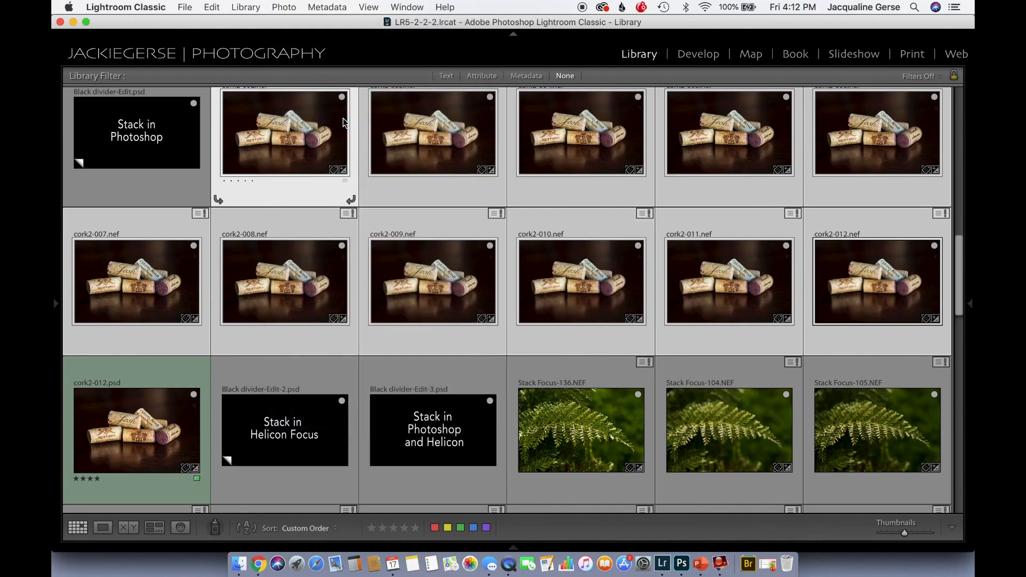
click(291, 10)
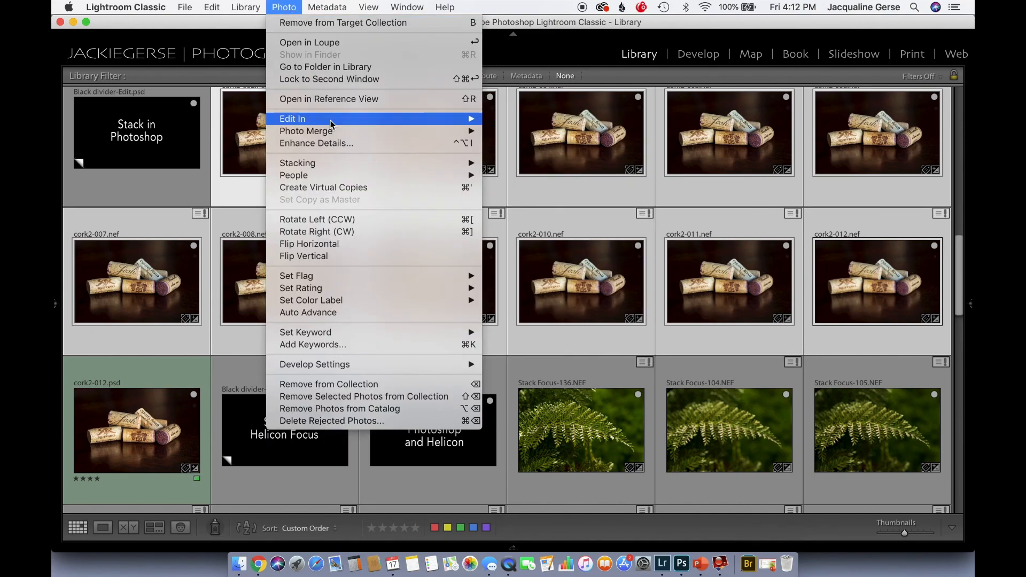
mouse_move(431, 119)
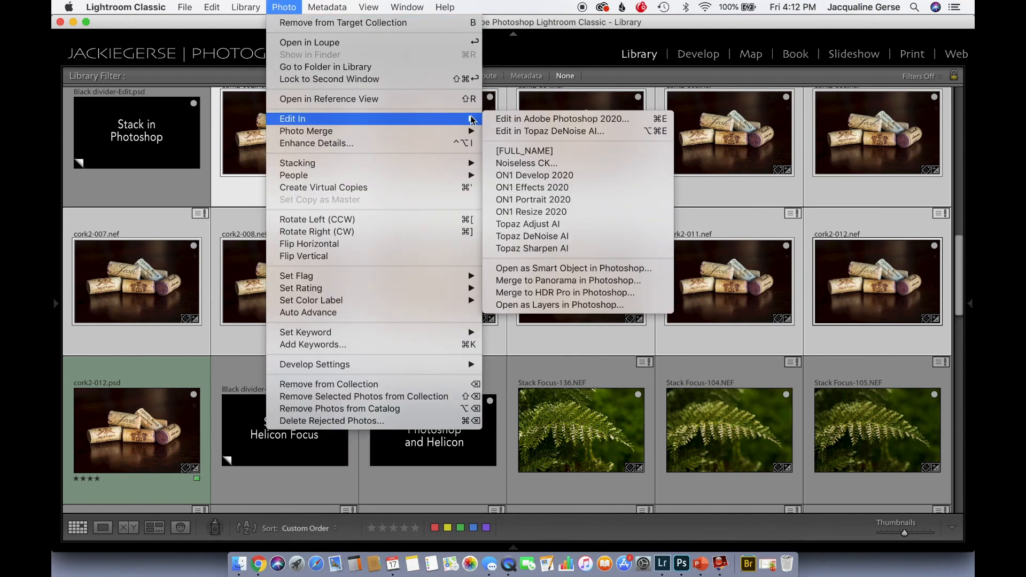
click(542, 307)
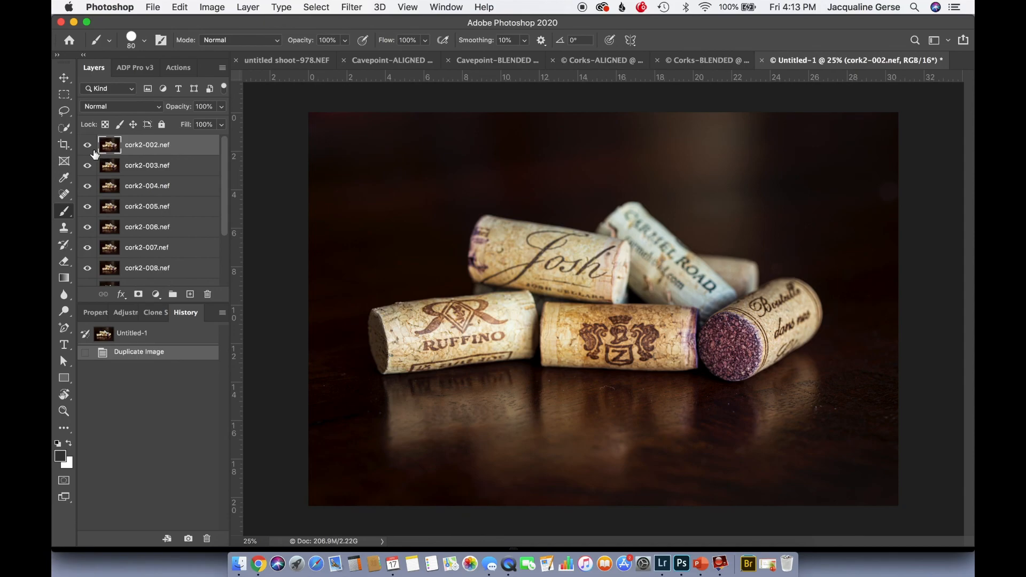
Hide layers cork2-002.nef to cork2-008.nef one after another to compare framing and focus, and show them all again
click(87, 146)
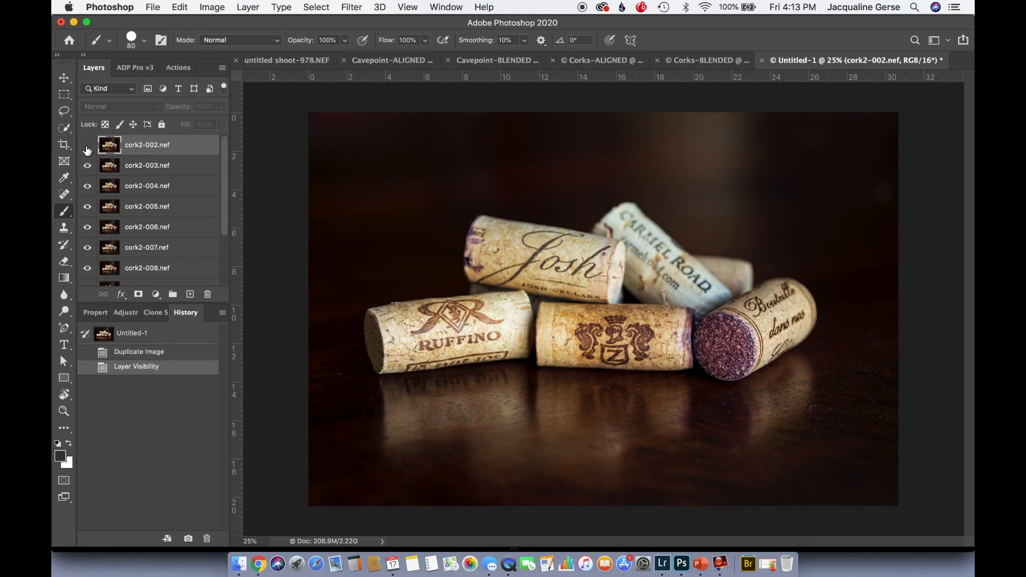
click(87, 165)
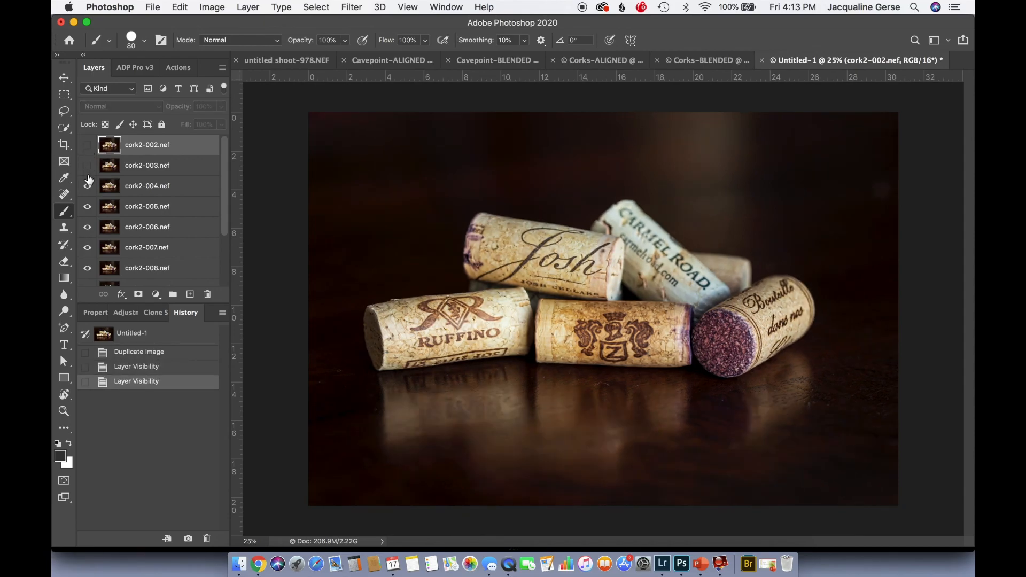
click(87, 170)
click(87, 187)
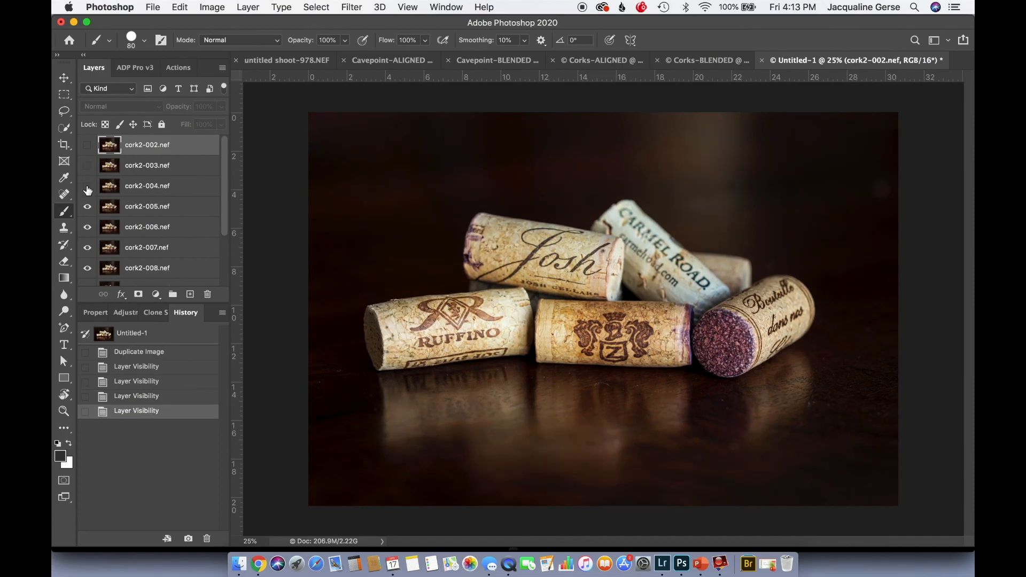
click(88, 208)
click(87, 207)
click(88, 227)
click(87, 248)
click(88, 268)
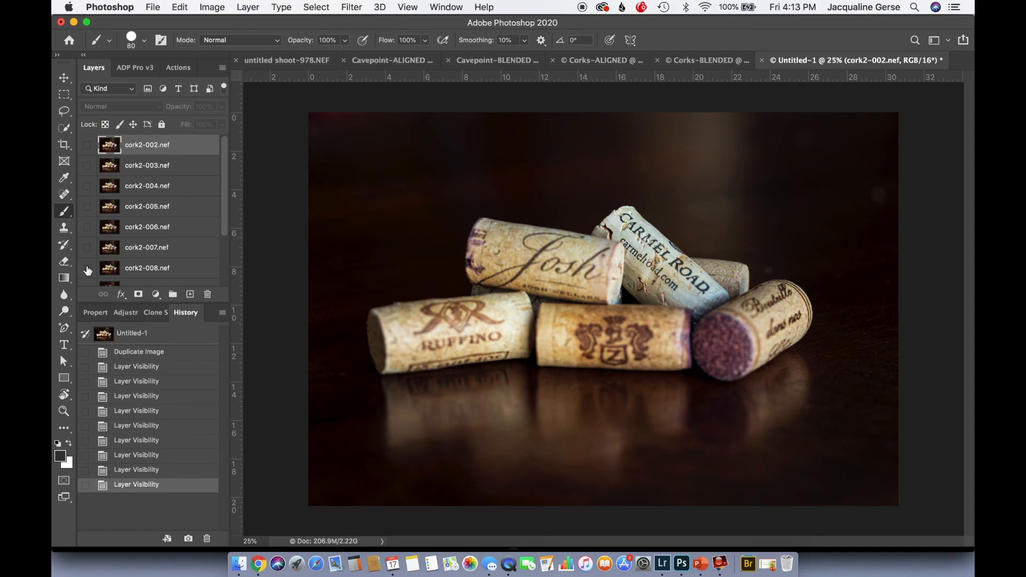
drag(88, 269, 87, 145)
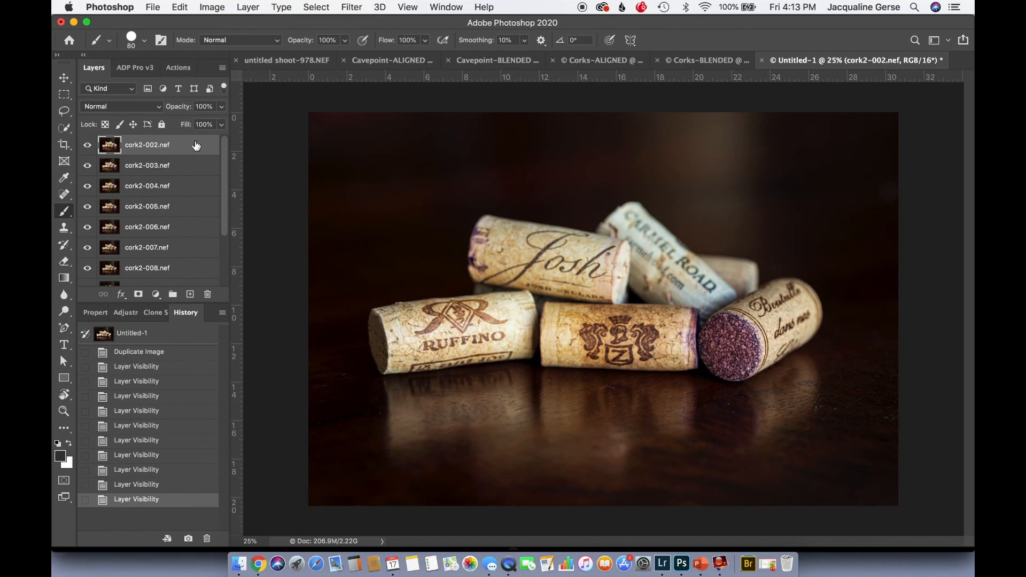
Select all the cork layers down to cork2-012.nef and review the Auto-Align Layers projection options without applying them
scroll(196, 146, down, 4)
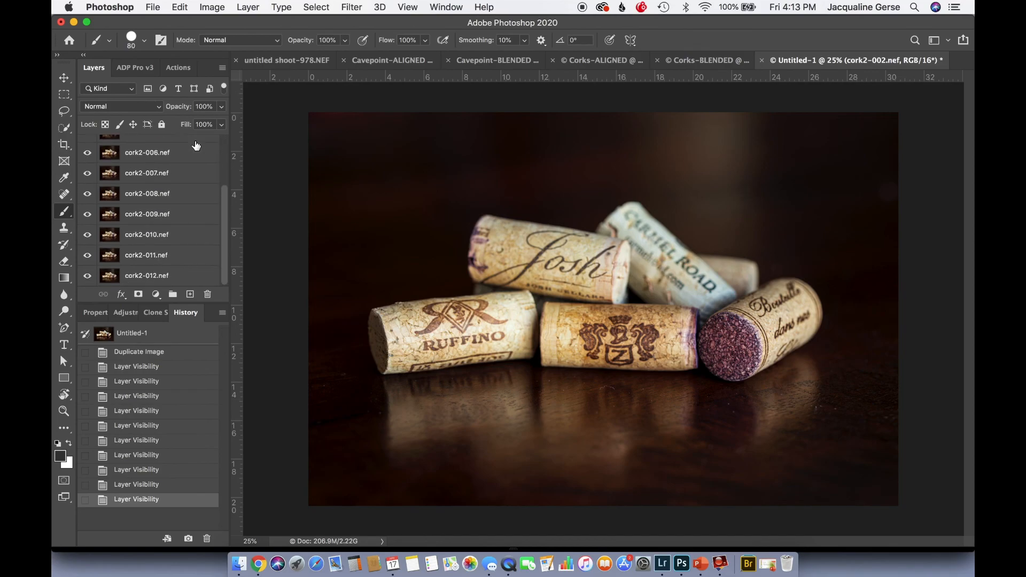
shift+click(181, 277)
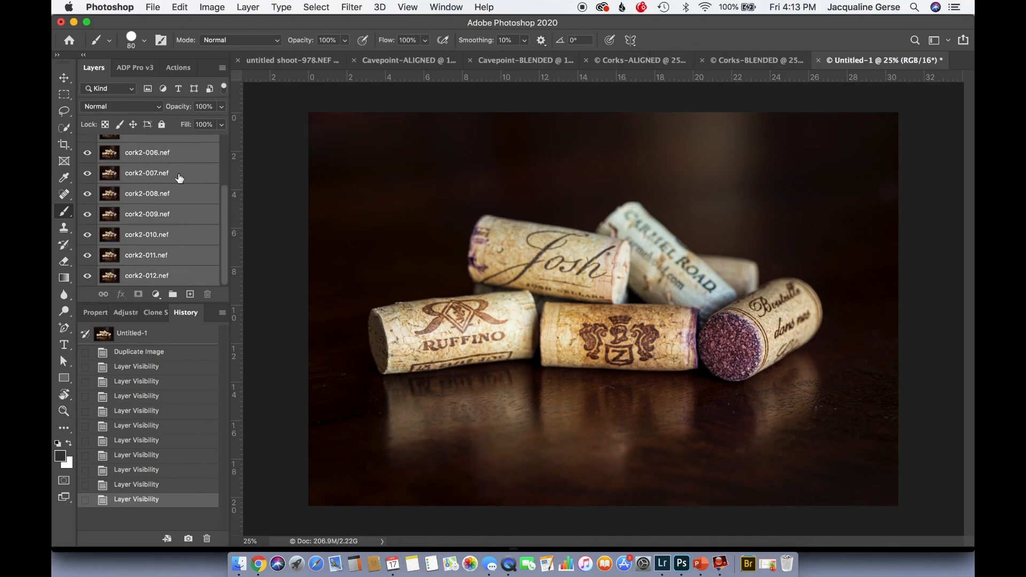
click(180, 7)
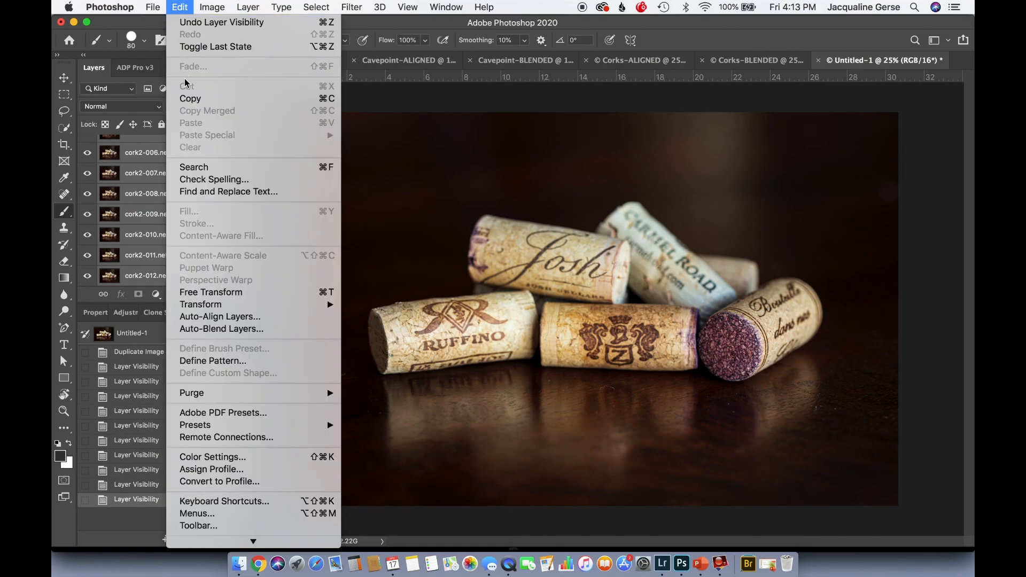
click(217, 317)
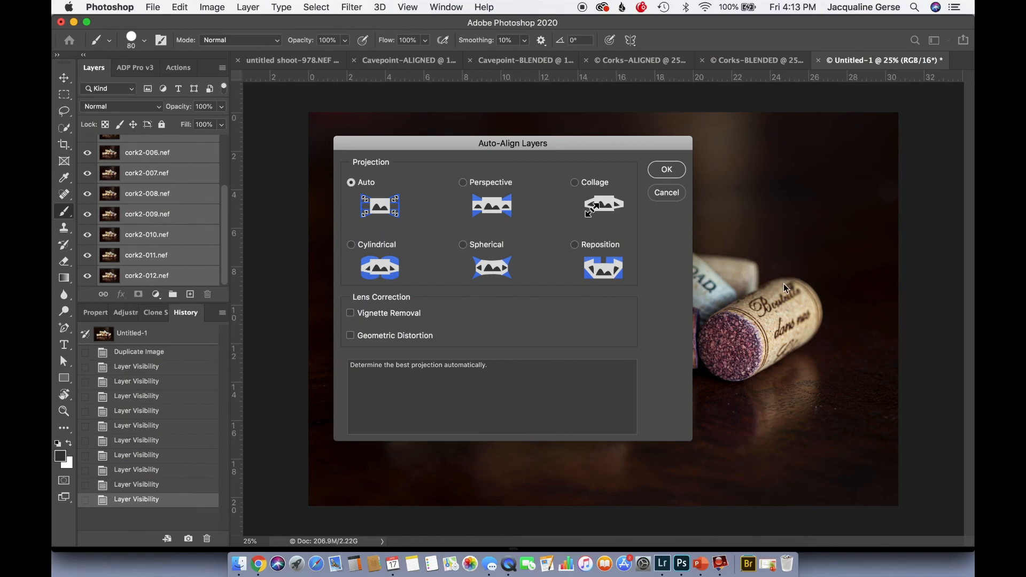
click(659, 194)
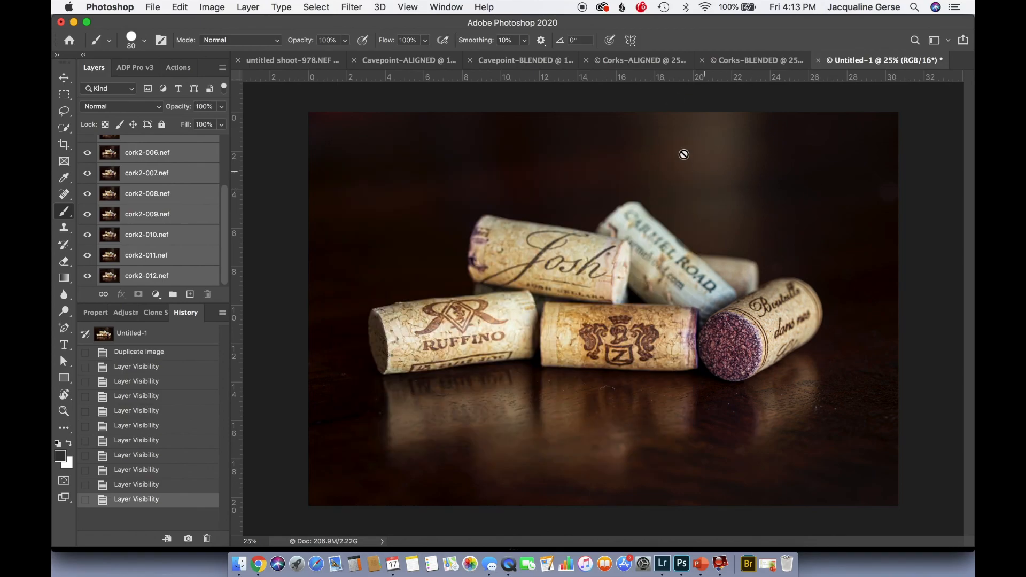
Switch to the Corks-ALIGNED document, hide layers cork2-002.nef to cork2-008.nef and show them again progressively to check alignment and focus
click(633, 60)
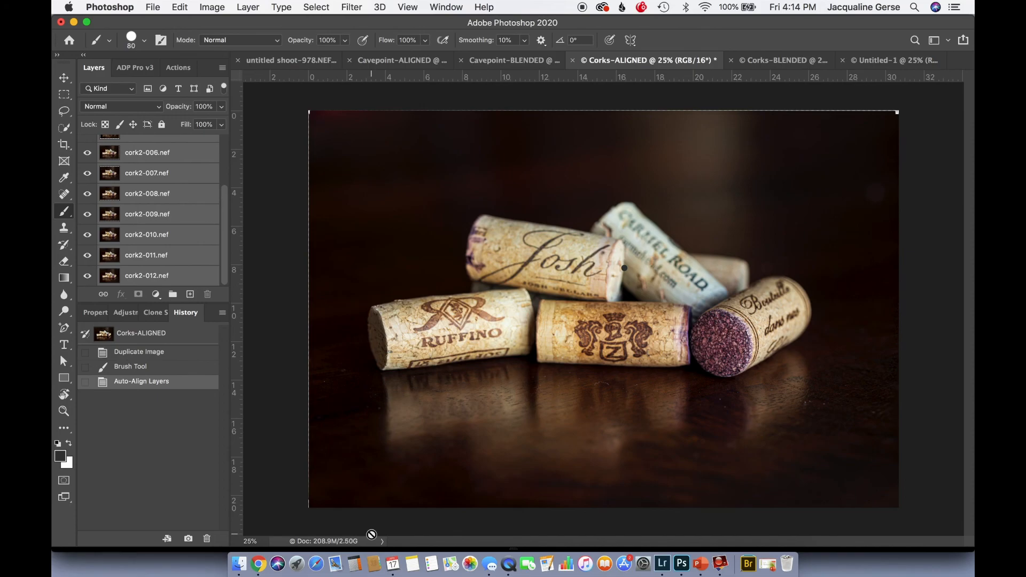
scroll(113, 170, up, 3)
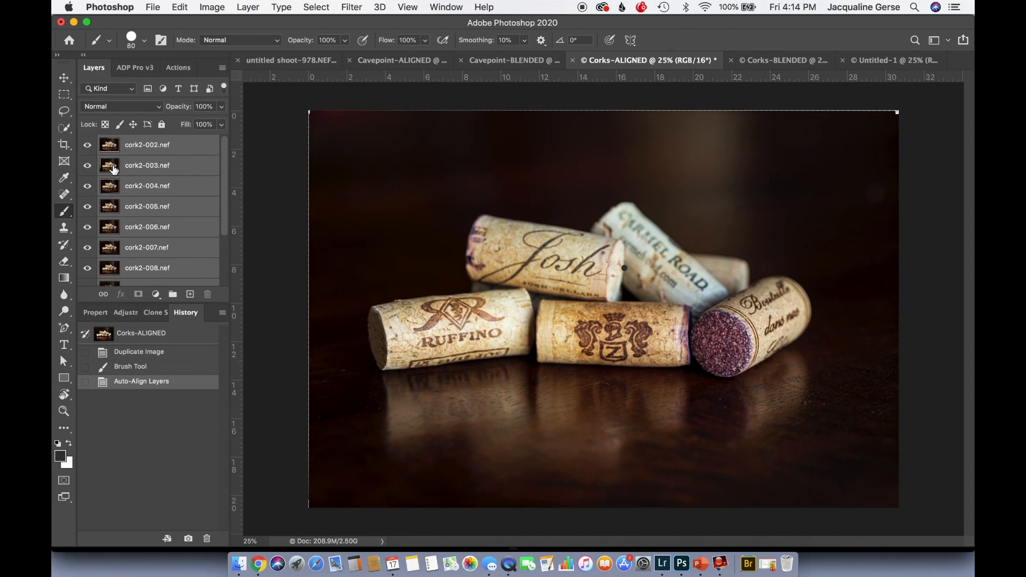
alt+click(86, 267)
scroll(108, 243, down, 3)
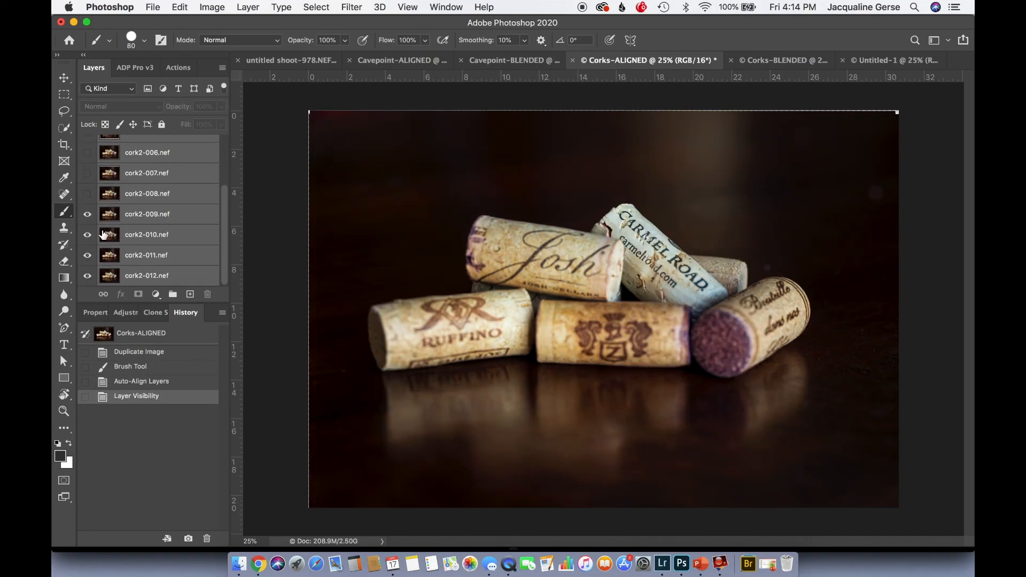
click(87, 194)
click(87, 174)
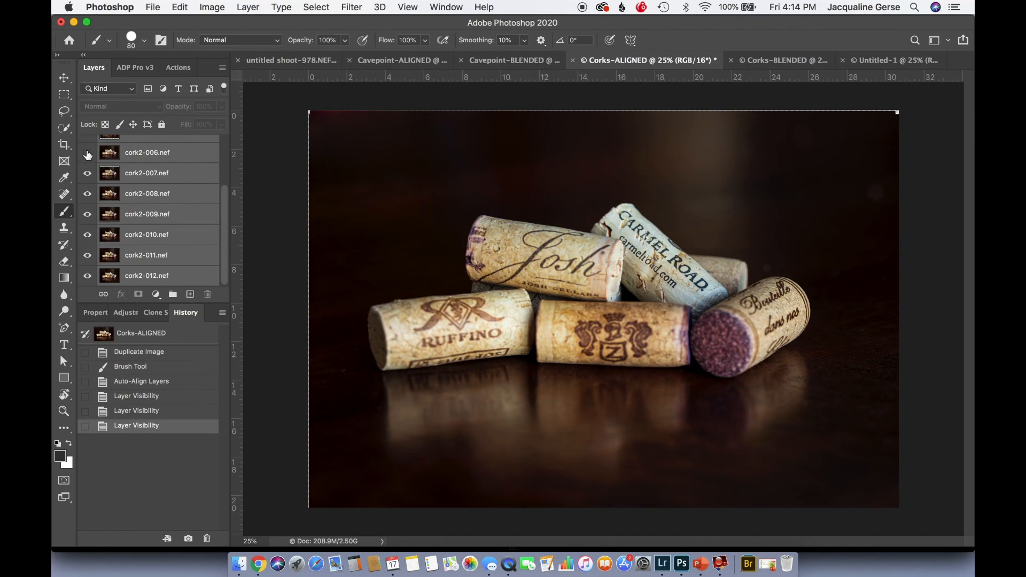
click(87, 153)
scroll(88, 155, up, 3)
click(88, 201)
click(87, 181)
click(87, 178)
scroll(87, 168, up, 1)
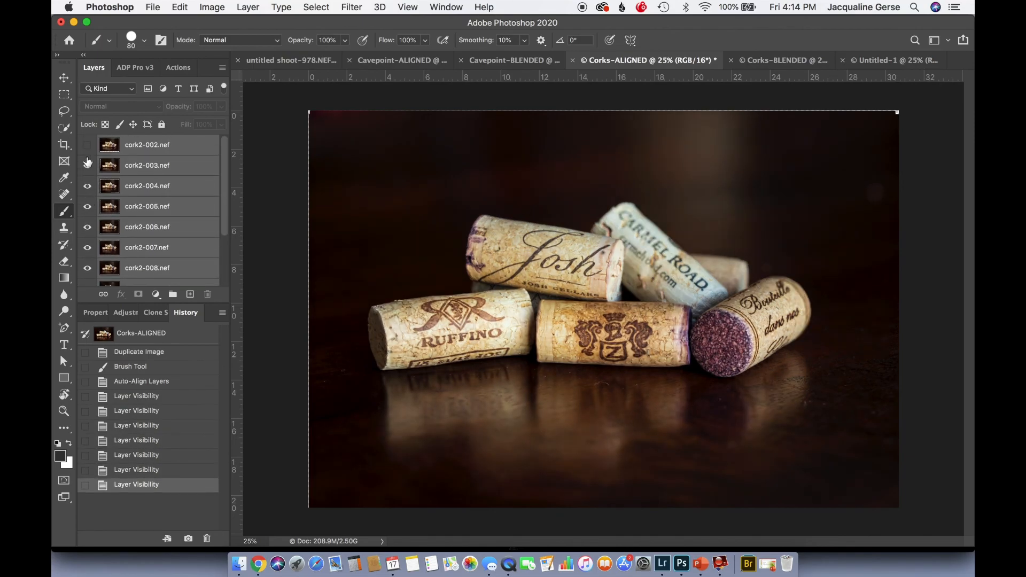
drag(87, 164, 87, 144)
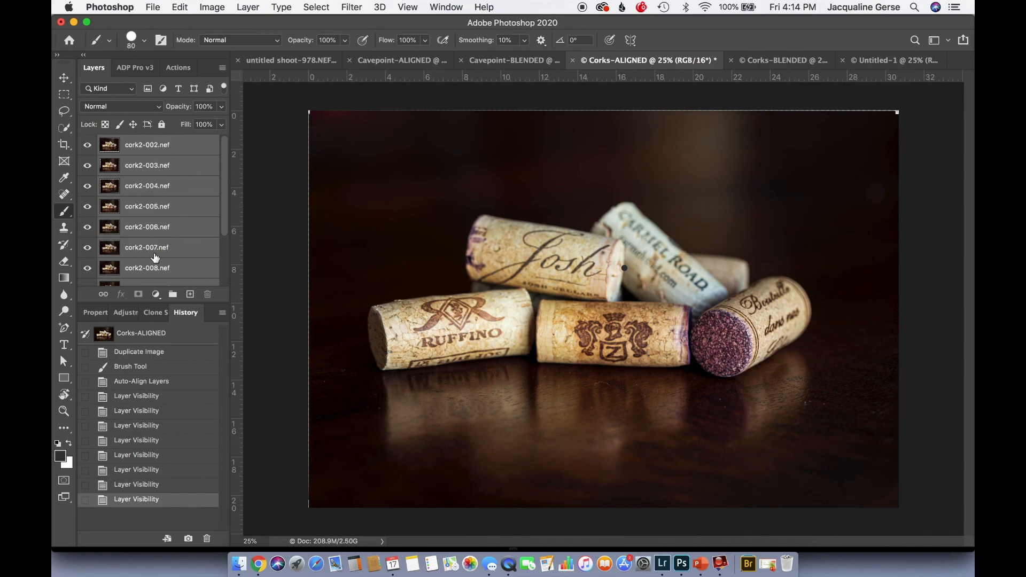
Review the Auto-Blend Layers options for the aligned corks, including Stack Images and Content Aware Fill Transparent Areas, without applying them
click(180, 8)
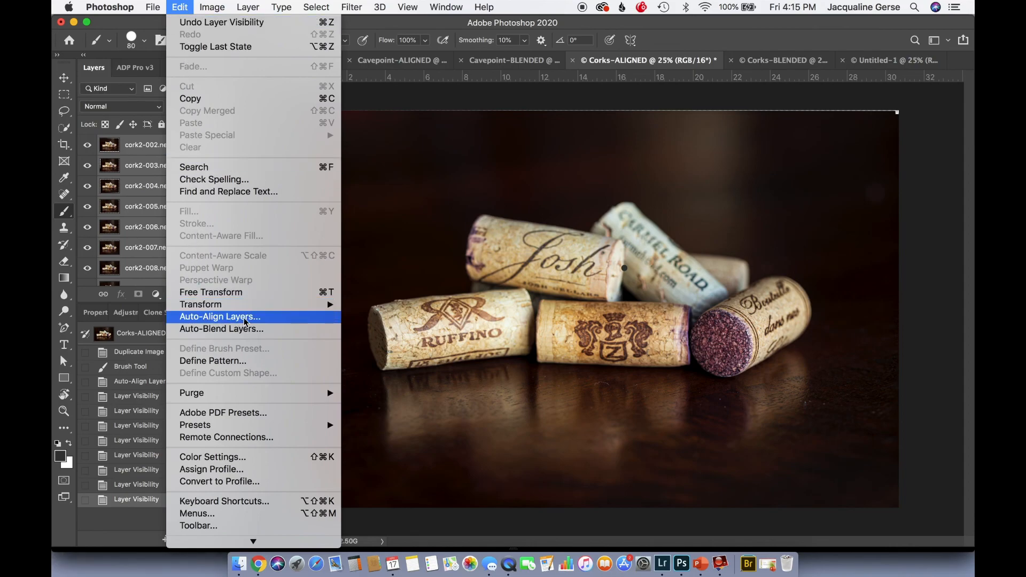
click(235, 331)
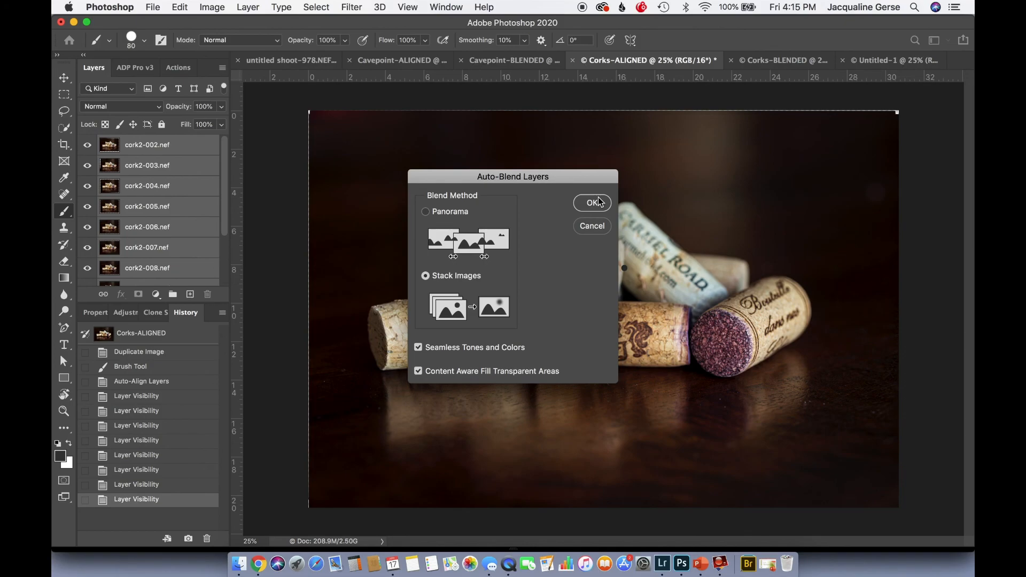
click(597, 226)
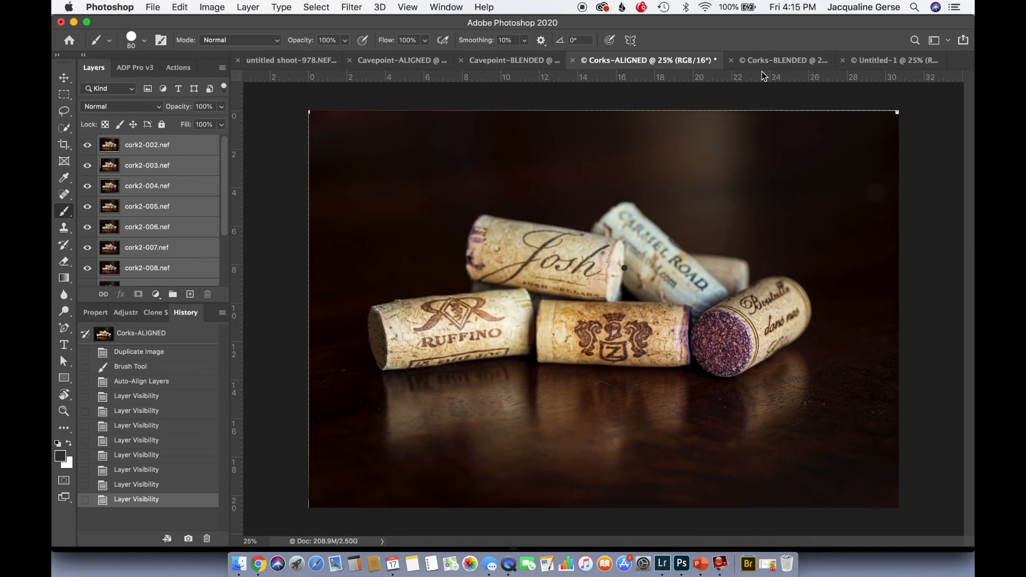
In the Corks-BLENDED document, hide the merged layer and masked layers cork2-002.nef to cork2-005.nef to inspect their contributions, and show them again
click(783, 61)
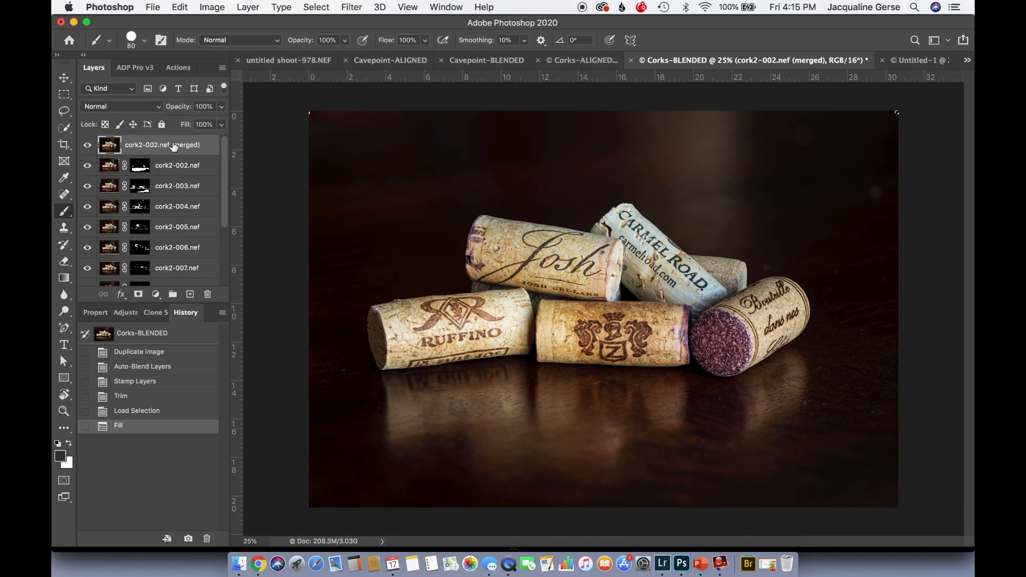
click(87, 145)
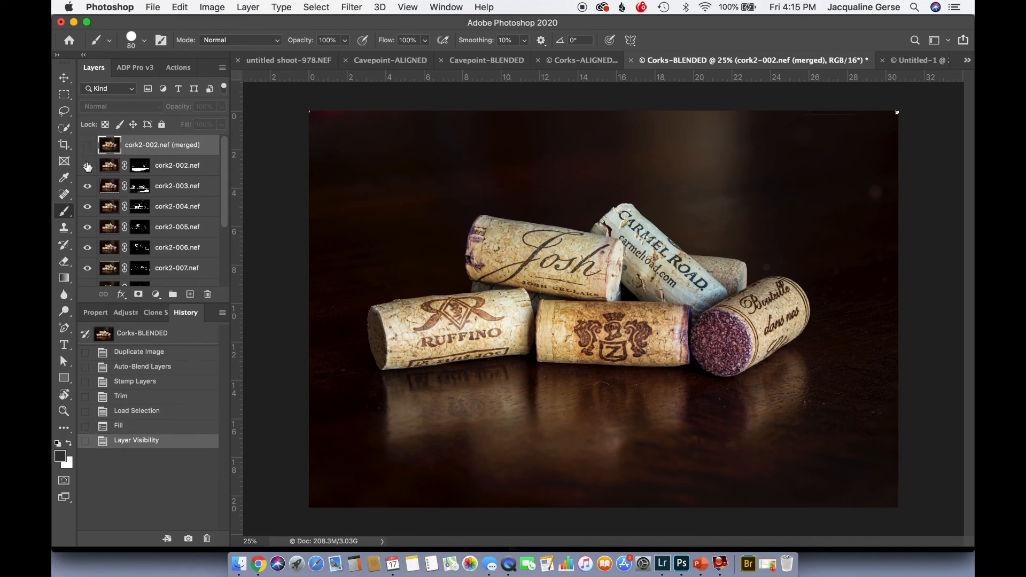
click(88, 165)
click(87, 186)
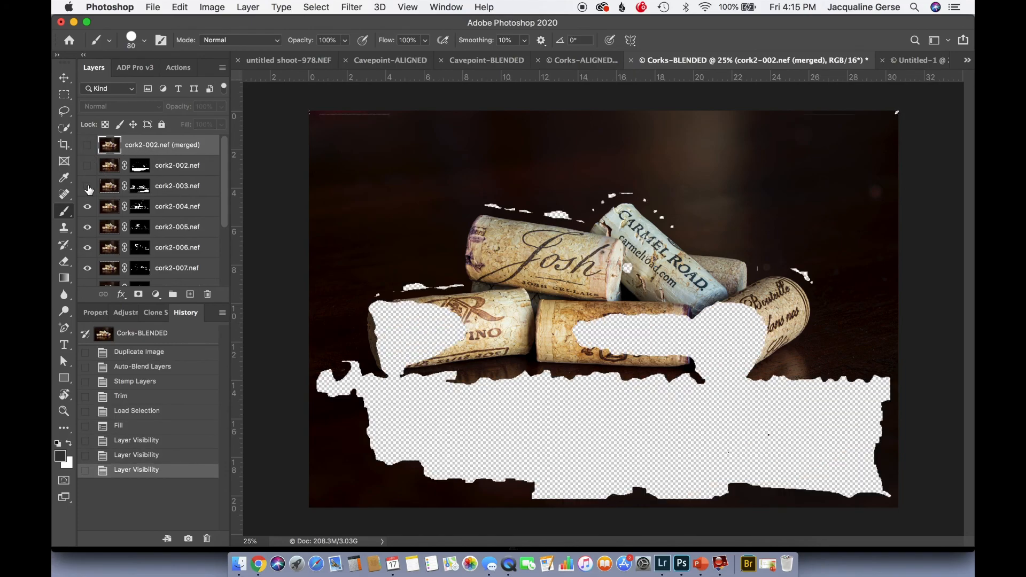
click(87, 207)
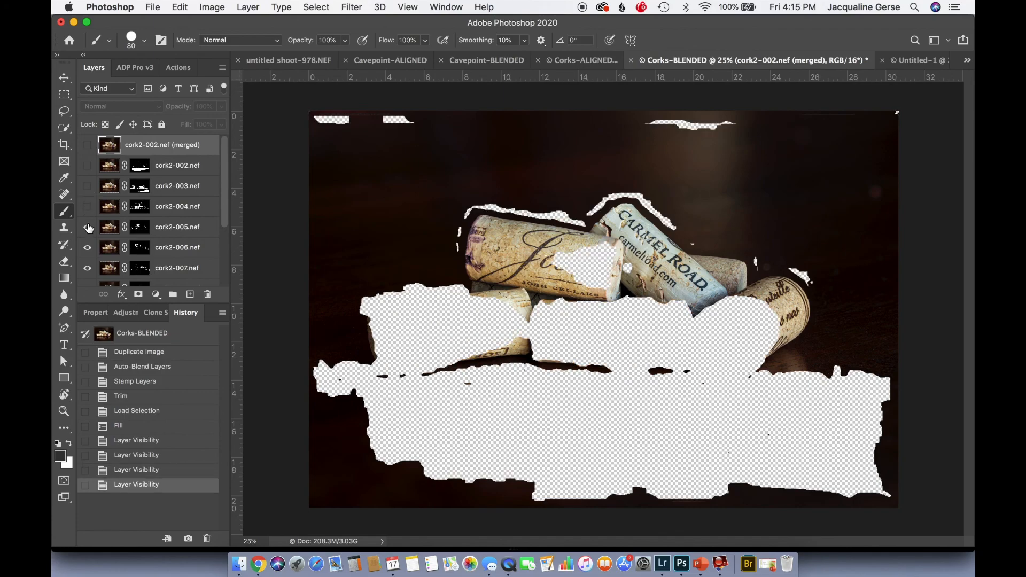
click(88, 228)
drag(89, 230, 86, 147)
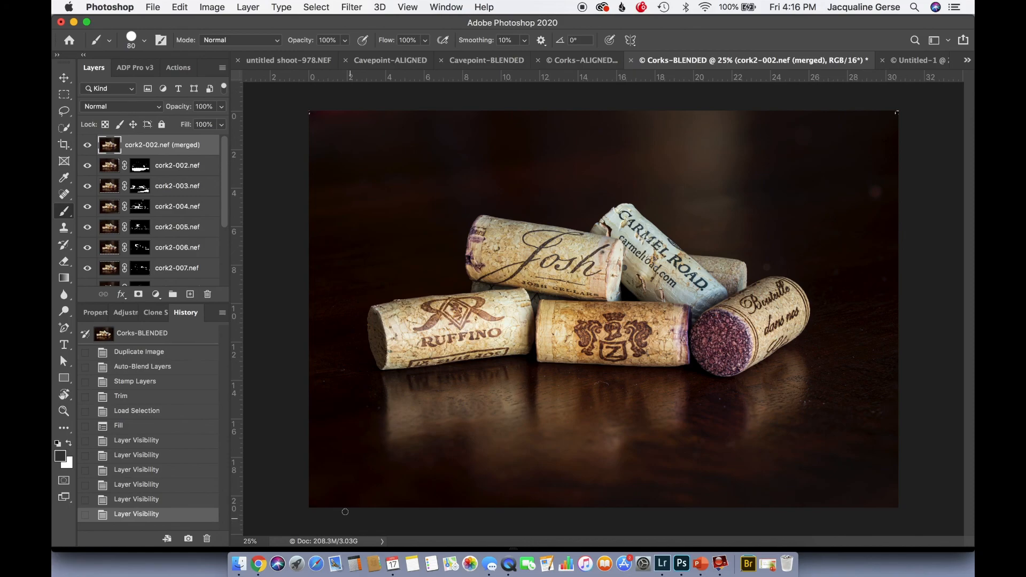
Delete the masked layers cork2-002.nef to cork2-012.nef, keeping only the merged layer, and clear the active selection
click(183, 172)
scroll(182, 176, down, 5)
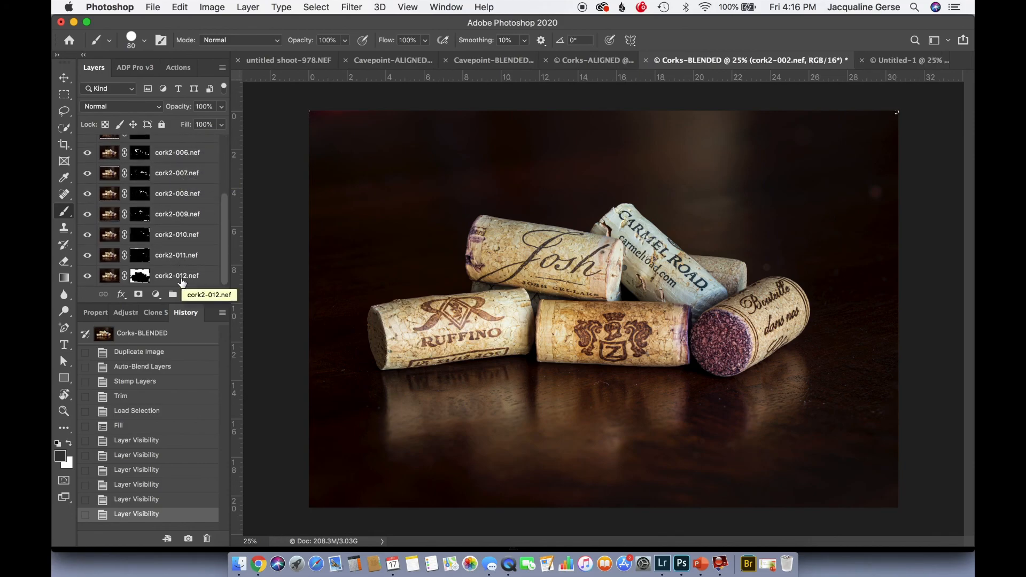
shift+click(182, 278)
scroll(181, 282, up, 5)
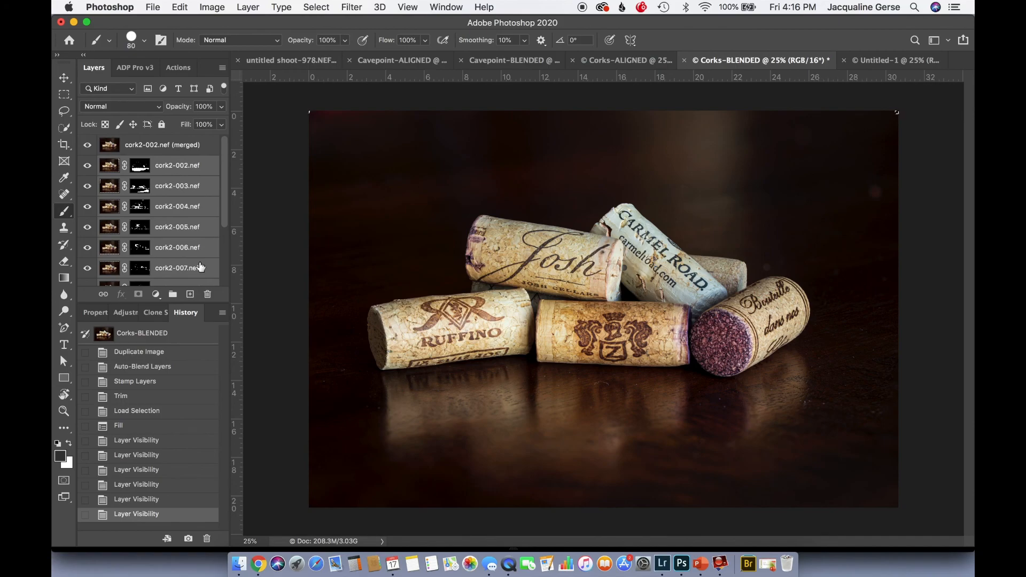
drag(200, 268, 207, 293)
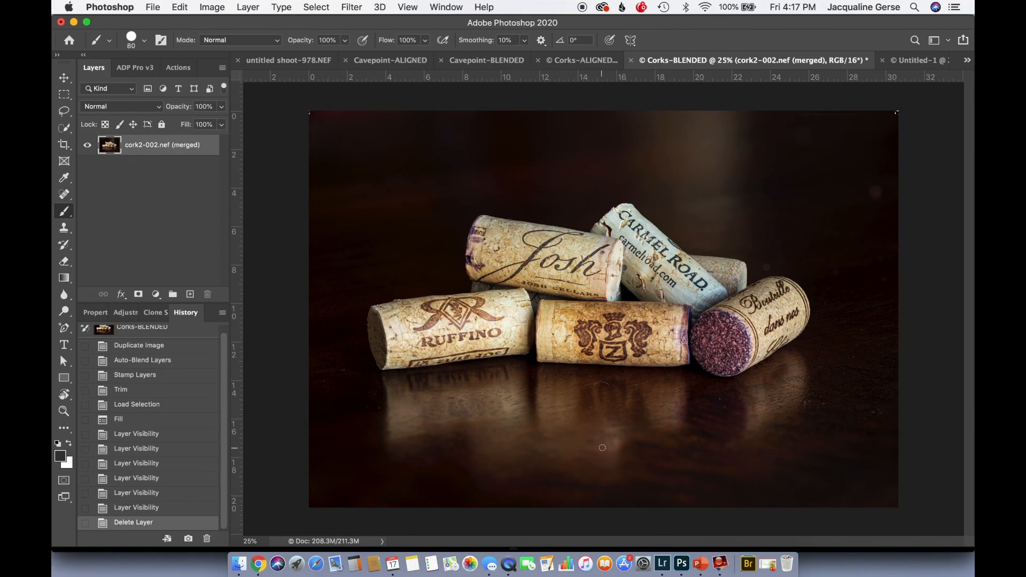
key(super+d)
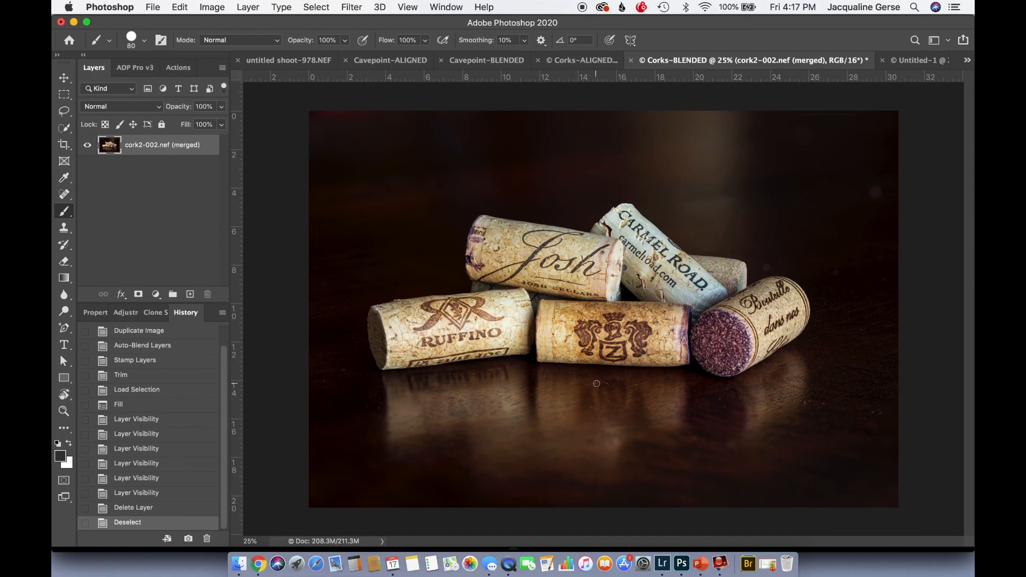
Remove the small specks on the table reflection below the corks with the Spot Healing Brush
key(j)
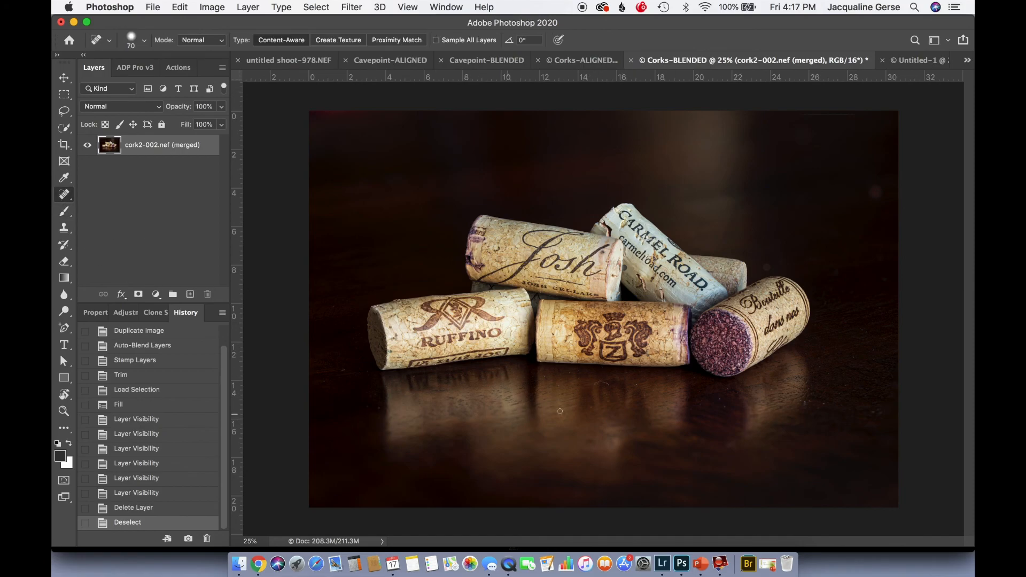
drag(597, 384, 611, 385)
click(639, 386)
click(629, 389)
click(645, 396)
click(648, 422)
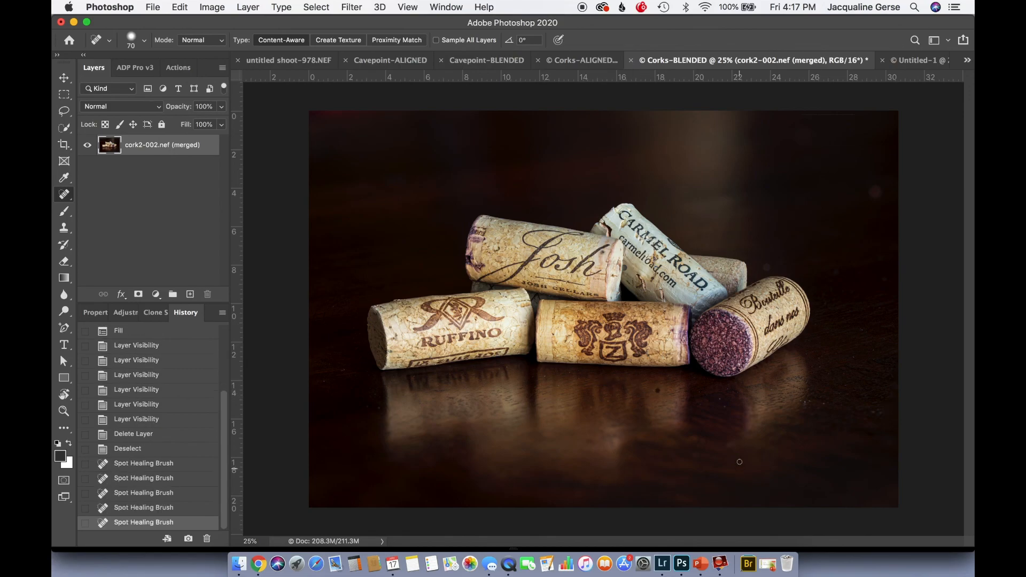
click(658, 391)
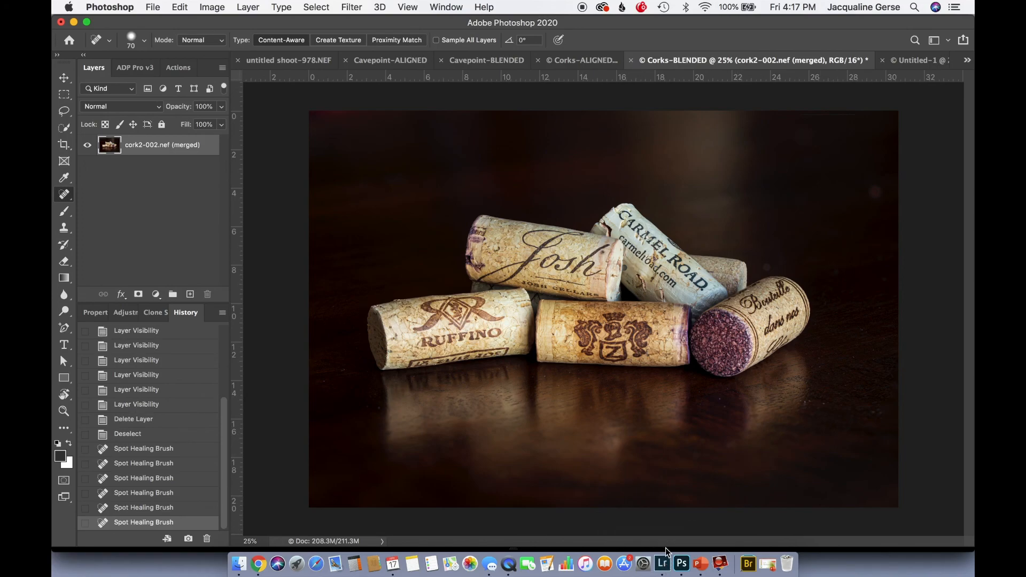
Switch to Lightroom Classic and open the finished cork2-012.psd in the Develop module
click(663, 564)
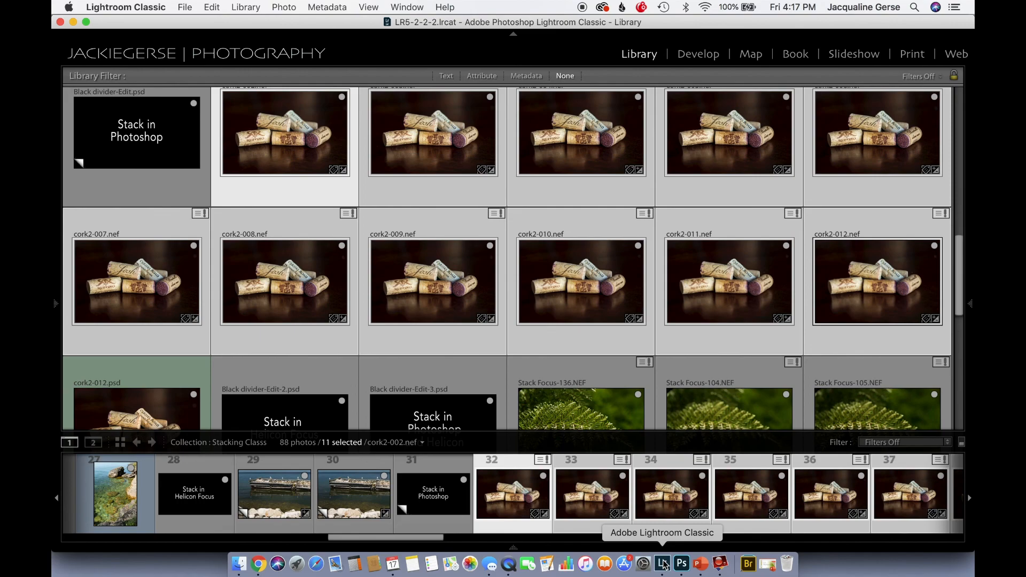
double_click(142, 435)
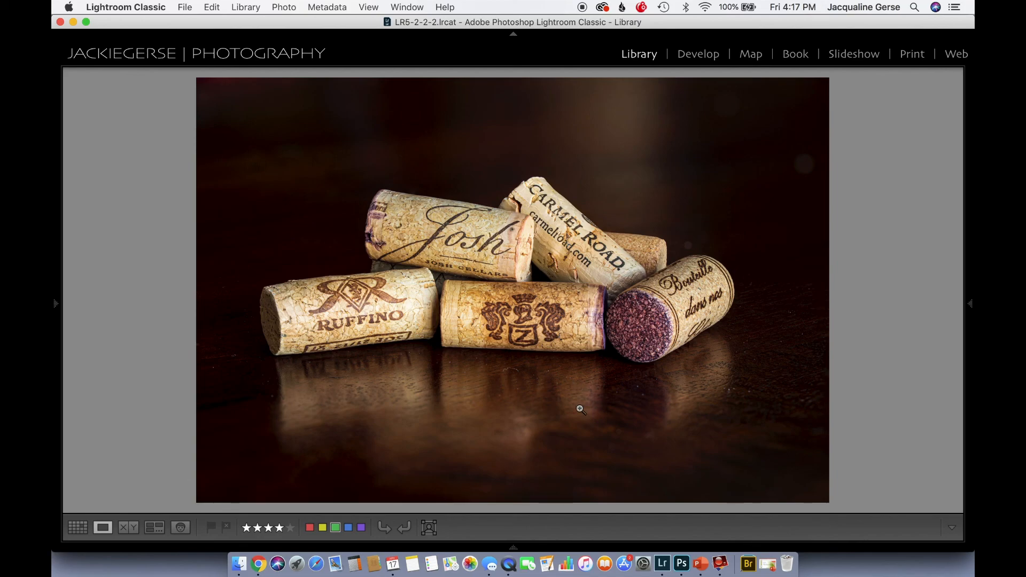
click(703, 55)
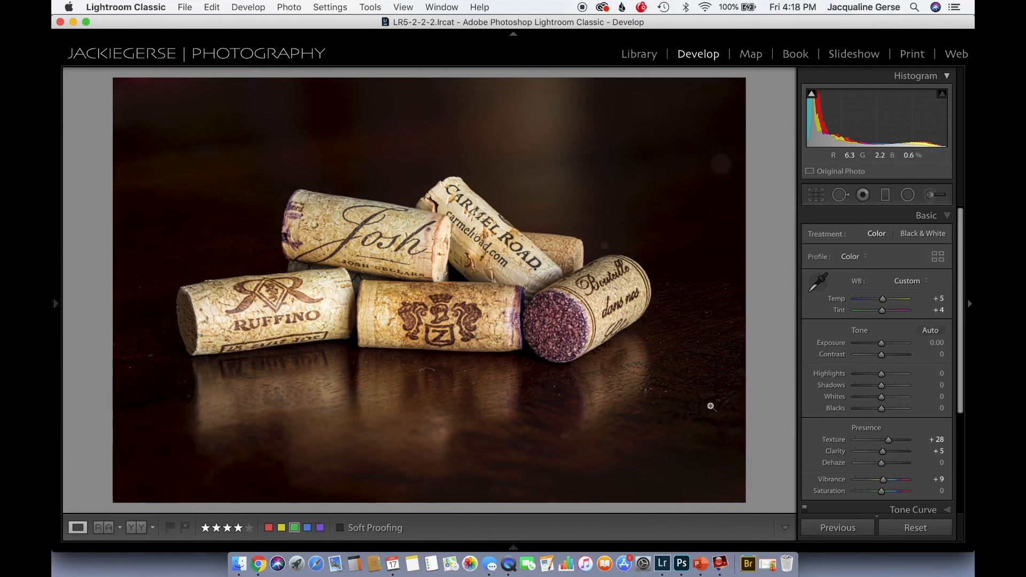
Compare the before and after versions of the blended cork photo several times
key(backslash)
key(backslash)
key(backslash)
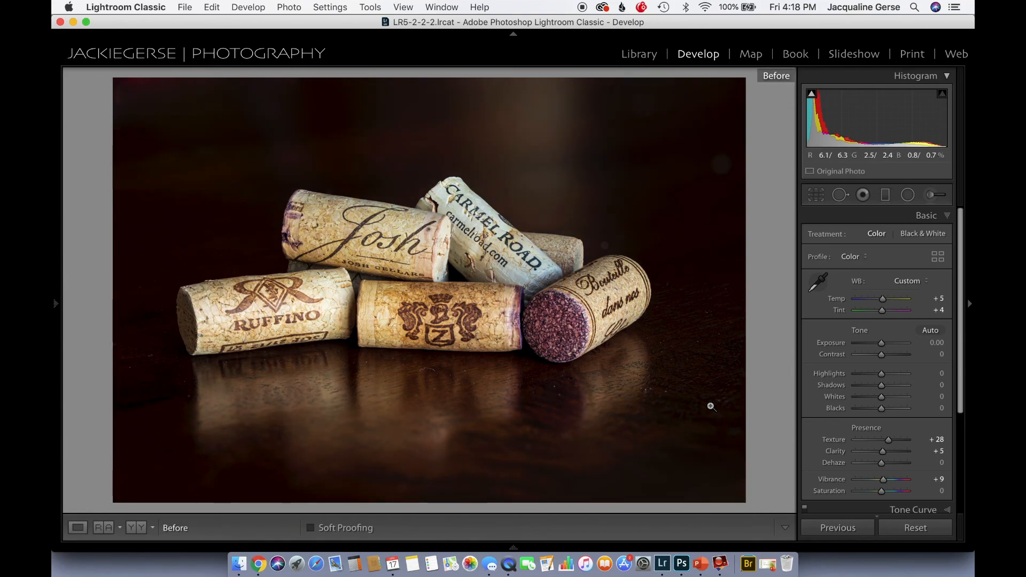
key(backslash)
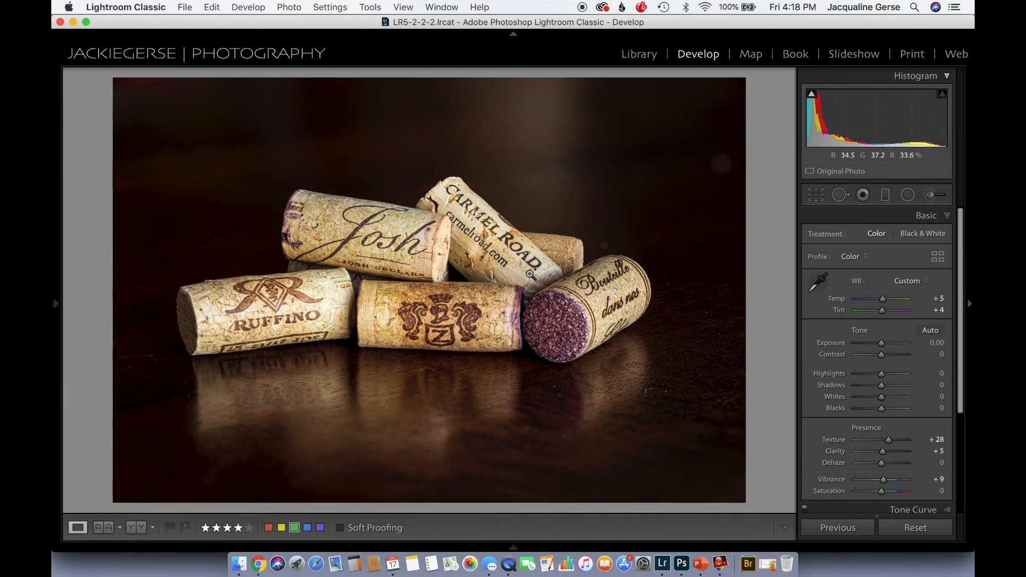
key(backslash)
key(backslash)
Return to the Library grid and look through the Stack Focus fern photos
key(g)
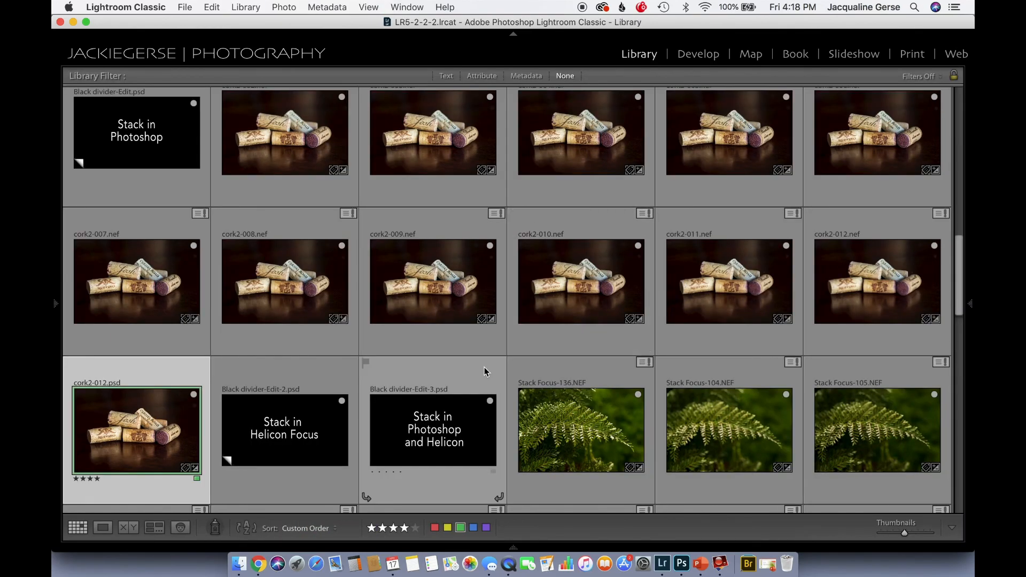
scroll(636, 378, down, 5)
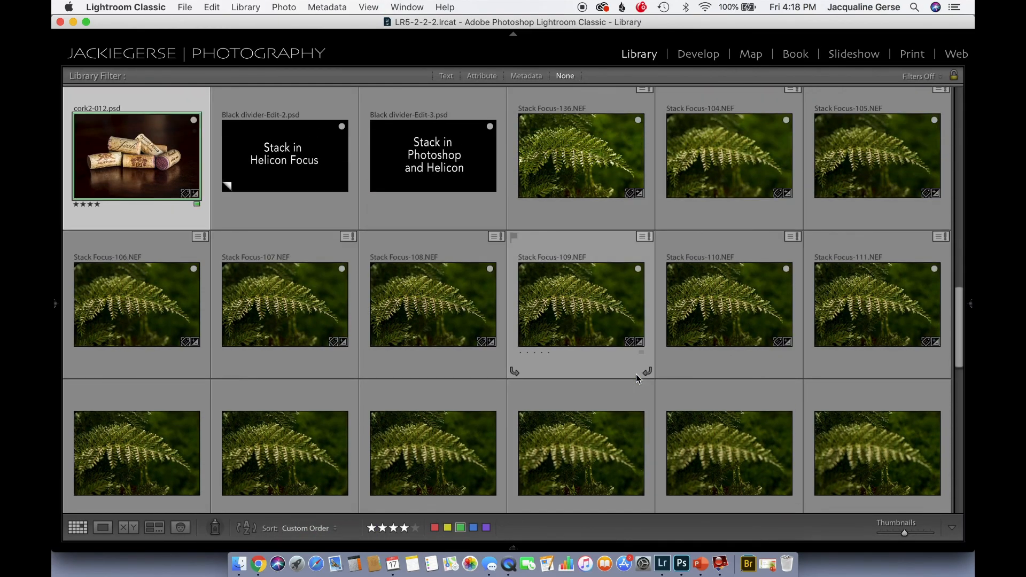
scroll(674, 307, down, 10)
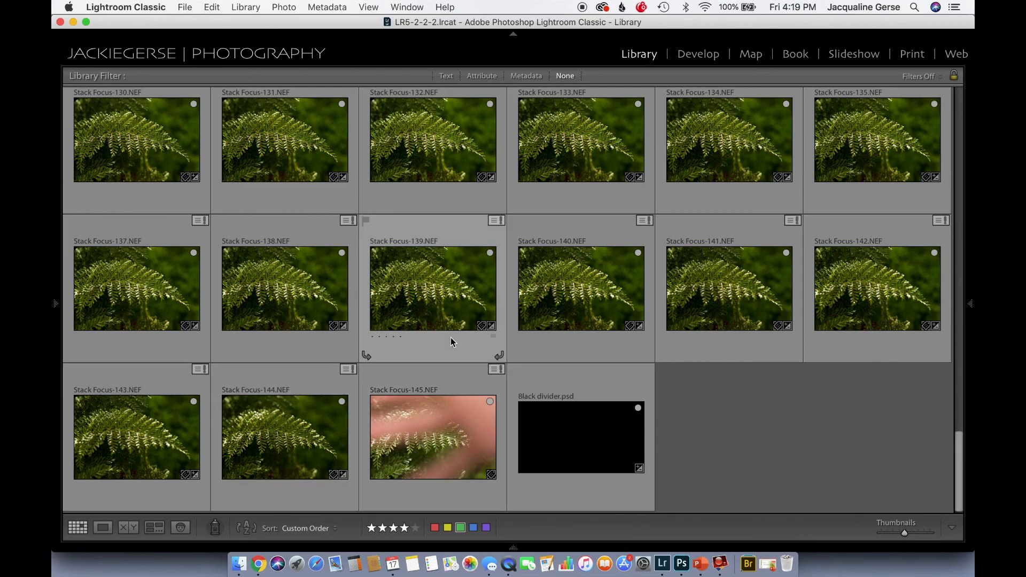
scroll(451, 338, up, 3)
scroll(450, 338, up, 3)
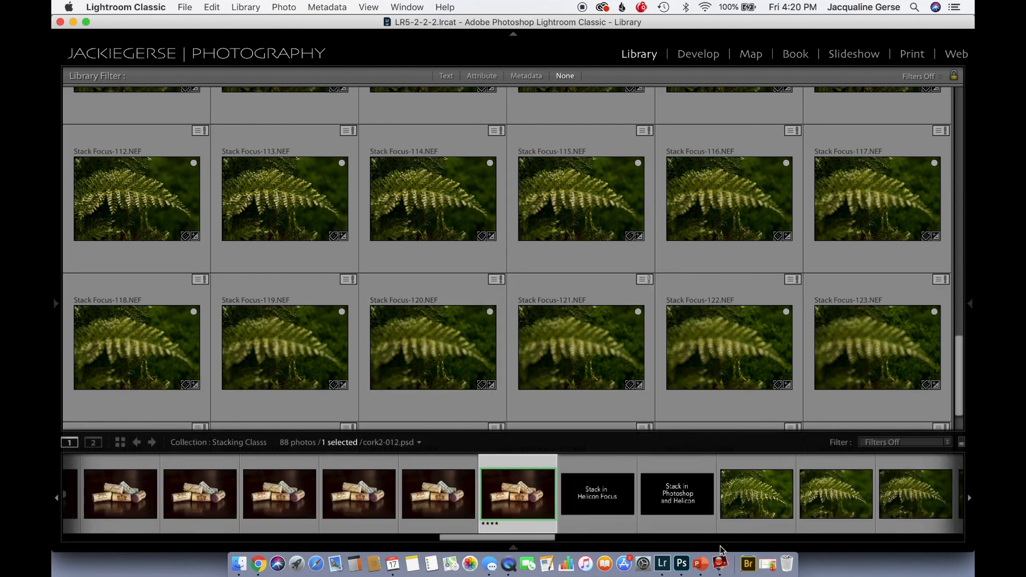
Switch to Helicon Focus and load Stack Focus-104.jpg to Stack Focus-144.jpg from the Fern folder
click(721, 563)
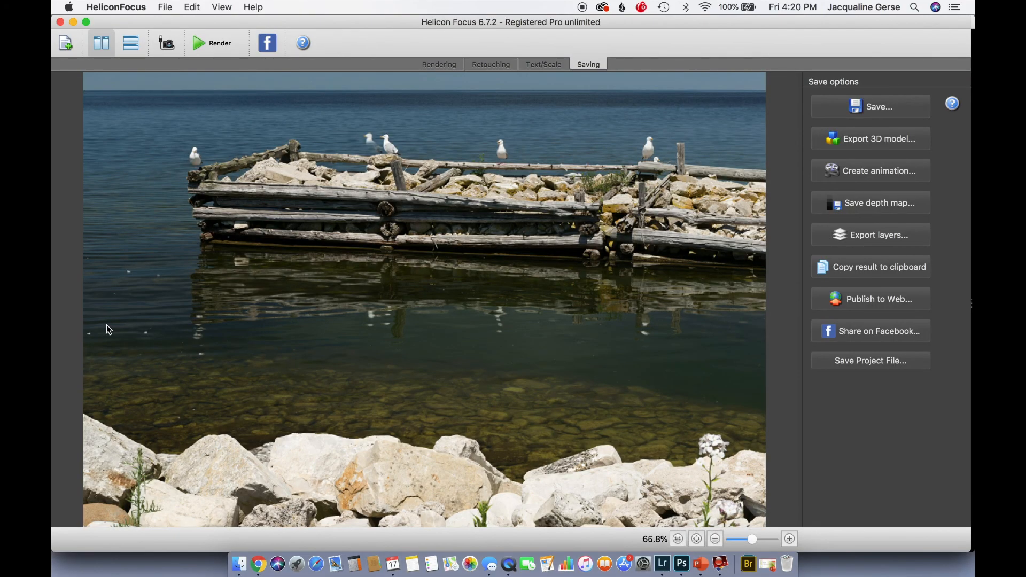
click(66, 43)
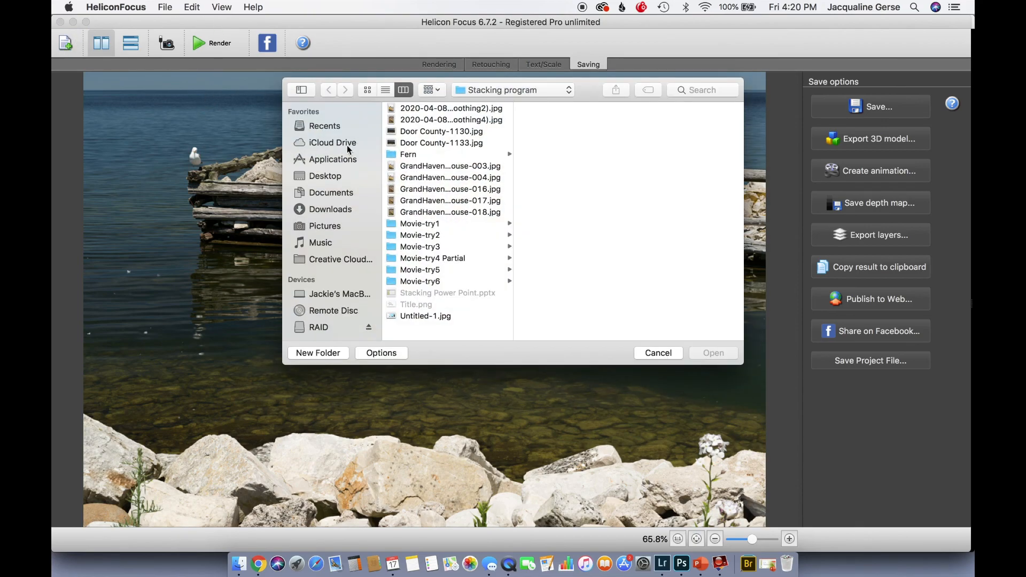
click(406, 155)
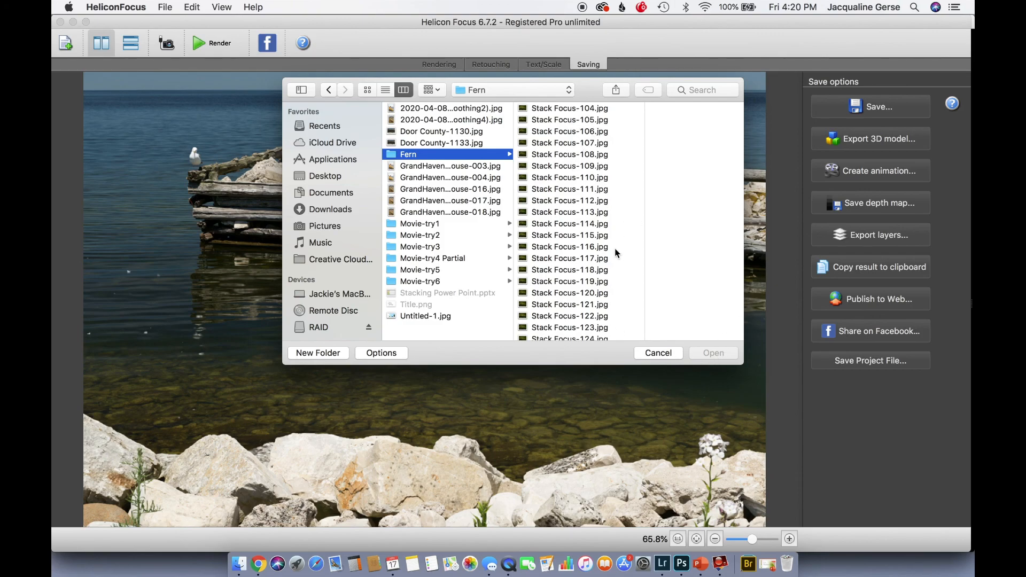
click(540, 110)
scroll(564, 218, down, 10)
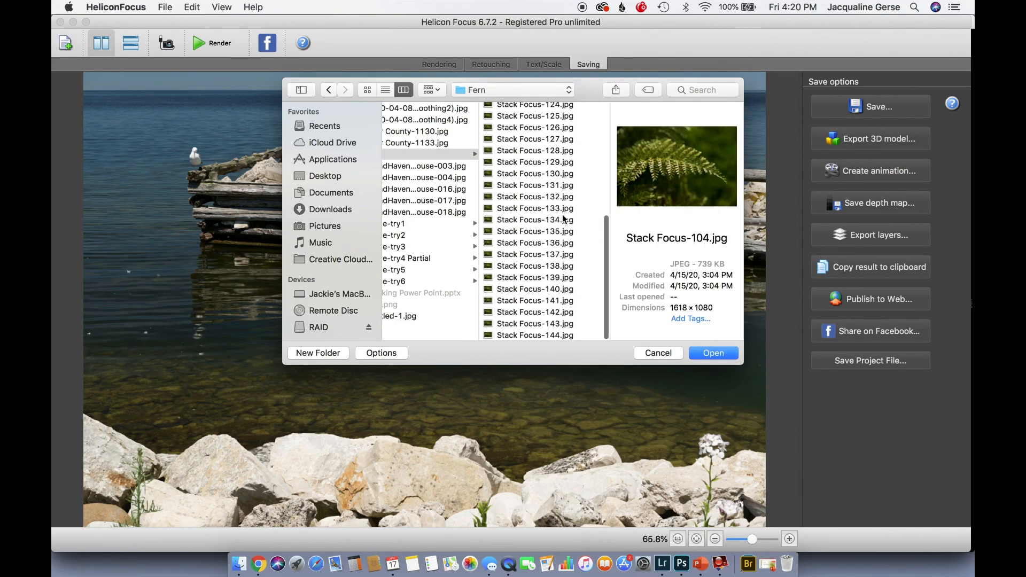
shift+click(520, 335)
click(714, 353)
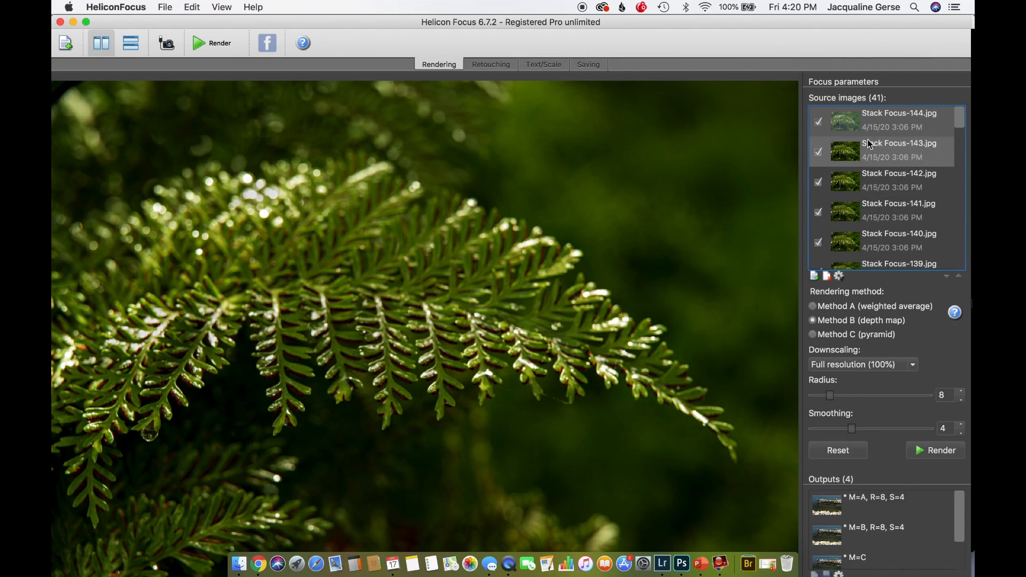
Preview several fern source images, including Stack Focus-143.jpg and Stack Focus-141.jpg, to compare their focus
click(877, 155)
click(875, 204)
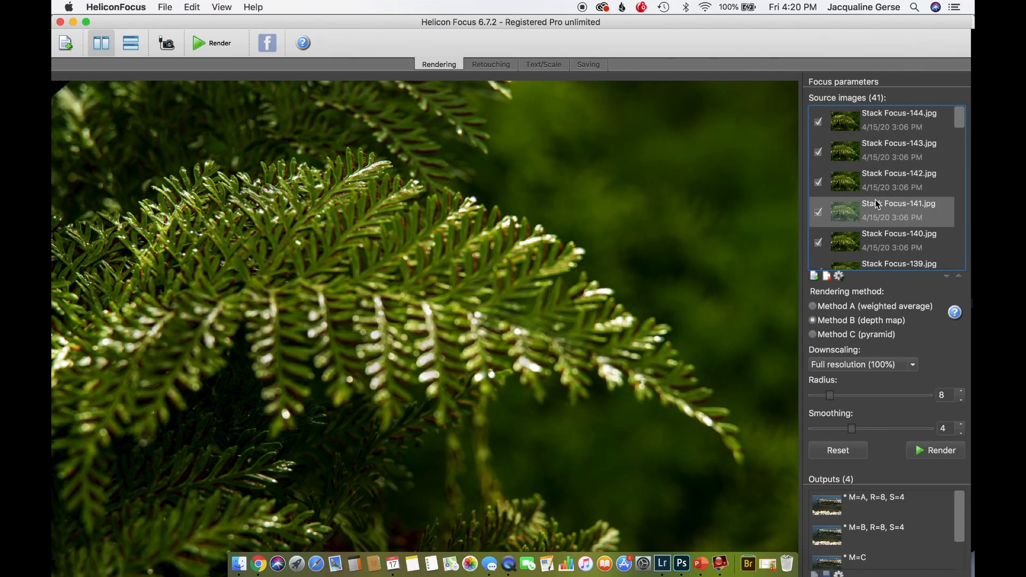
click(874, 229)
scroll(870, 172, down, 12)
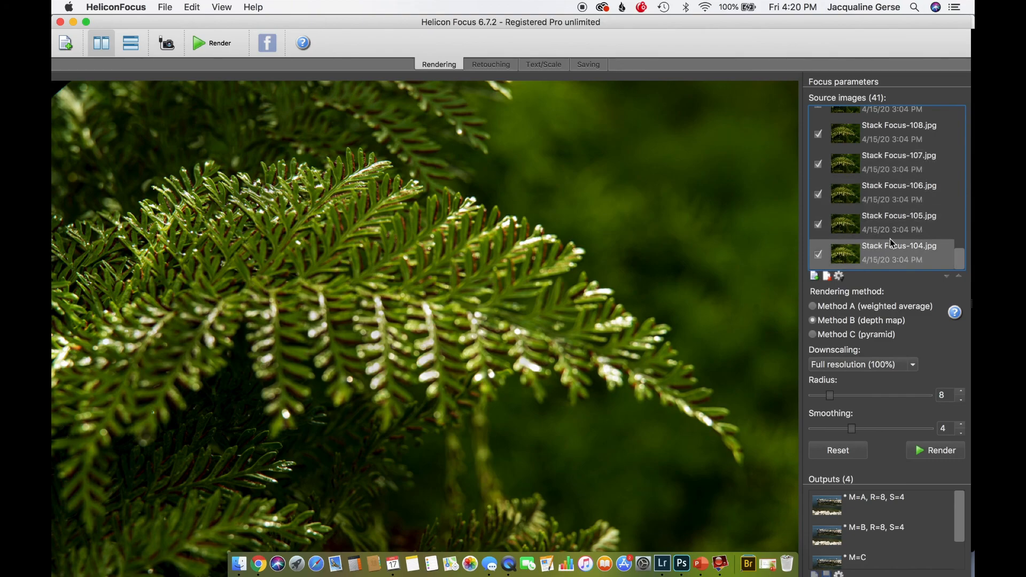
Exclude the source images Stack Focus-111.jpg to Stack Focus-104.jpg from the fern stack
scroll(898, 160, up, 3)
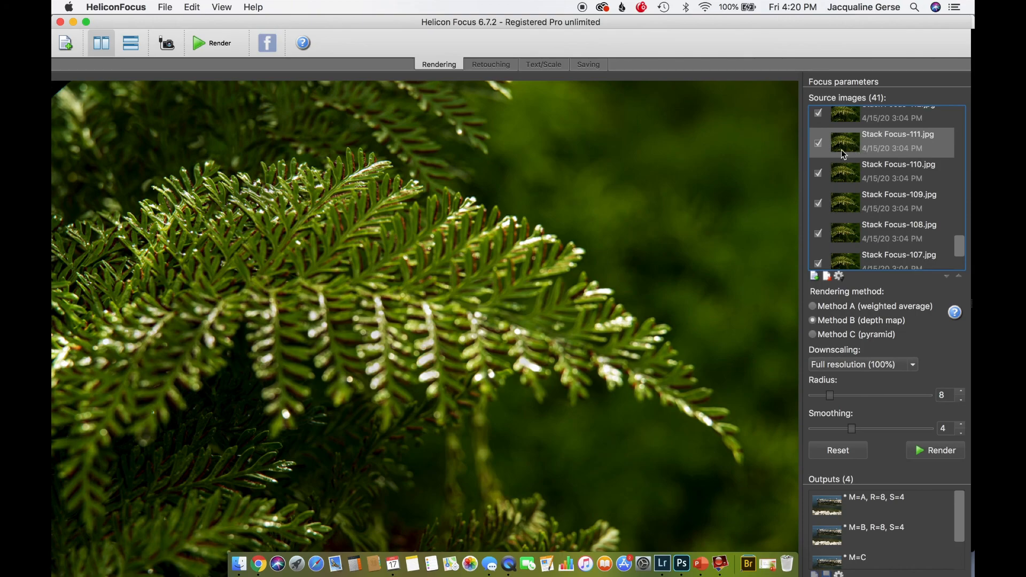
click(818, 143)
click(818, 174)
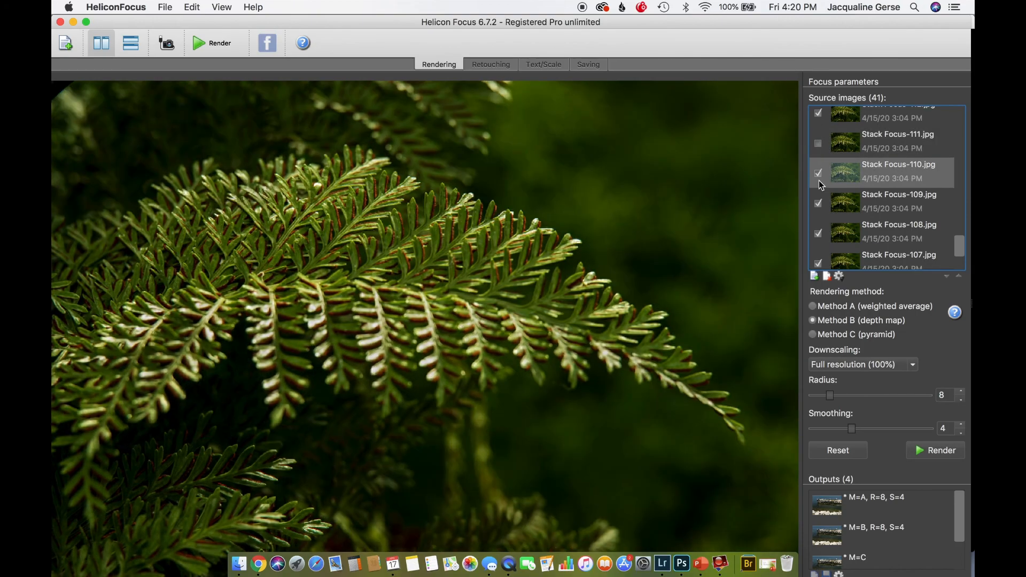
click(818, 203)
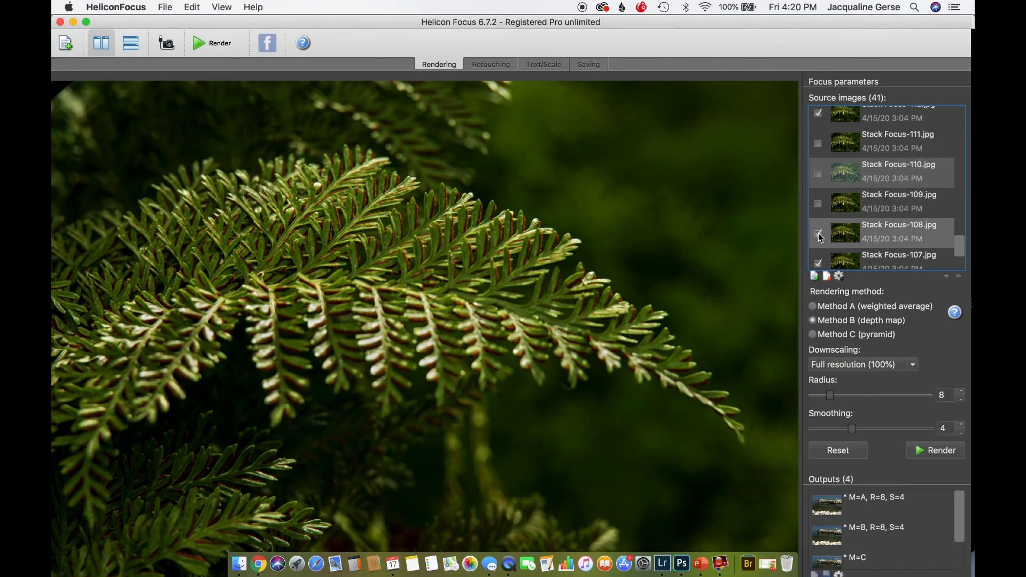
scroll(819, 233, down, 3)
click(819, 177)
click(817, 203)
click(819, 237)
scroll(821, 241, down, 1)
click(820, 255)
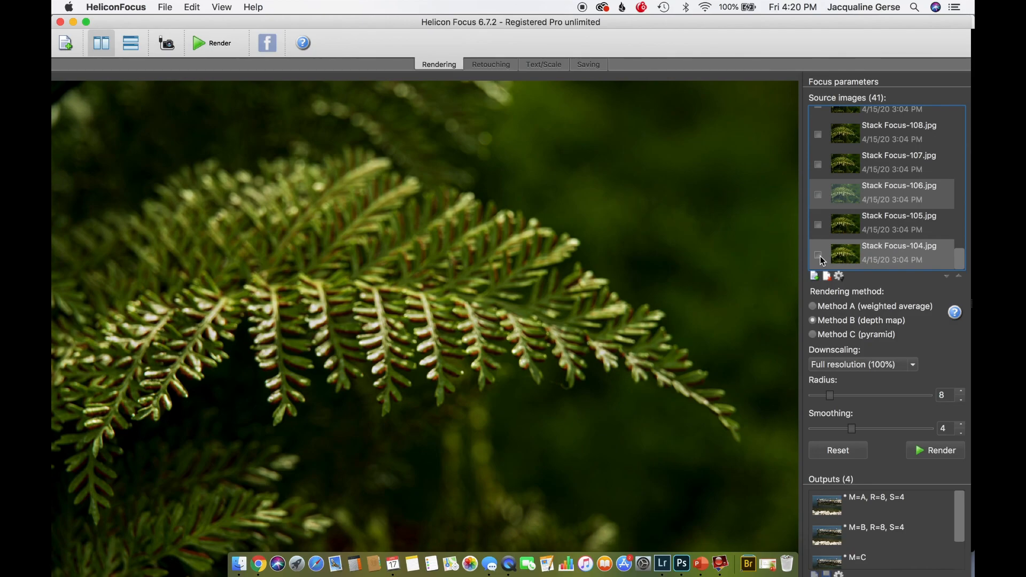
Preview Stack Focus-144.jpg and render the remaining fern images with Method B (depth map)
scroll(821, 260, up, 15)
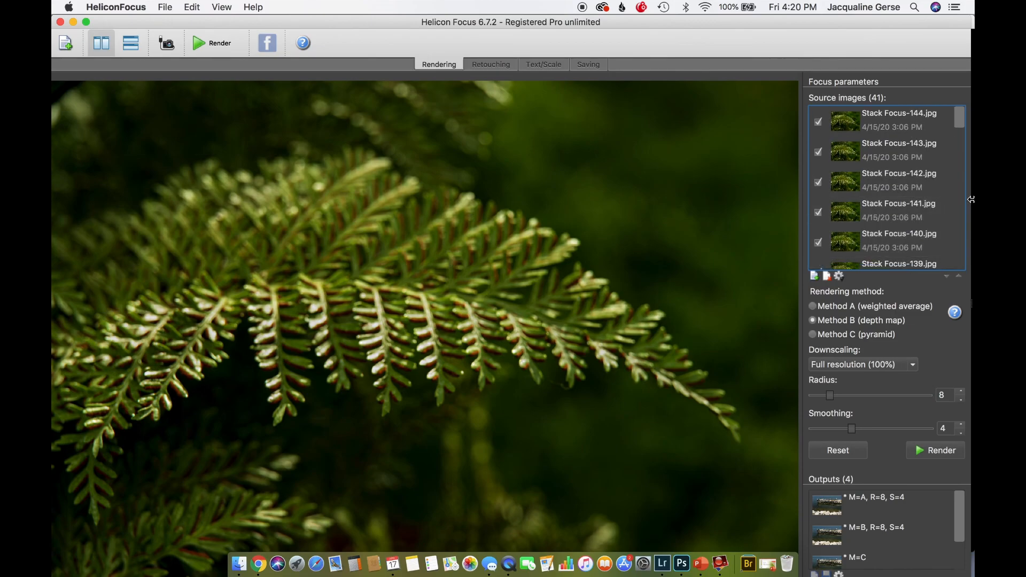
click(894, 126)
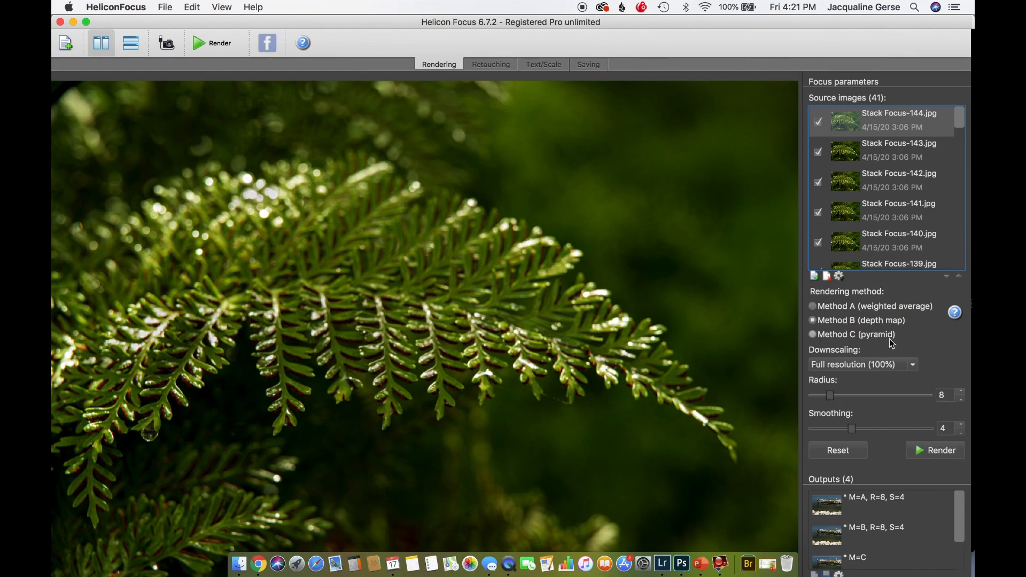
click(925, 454)
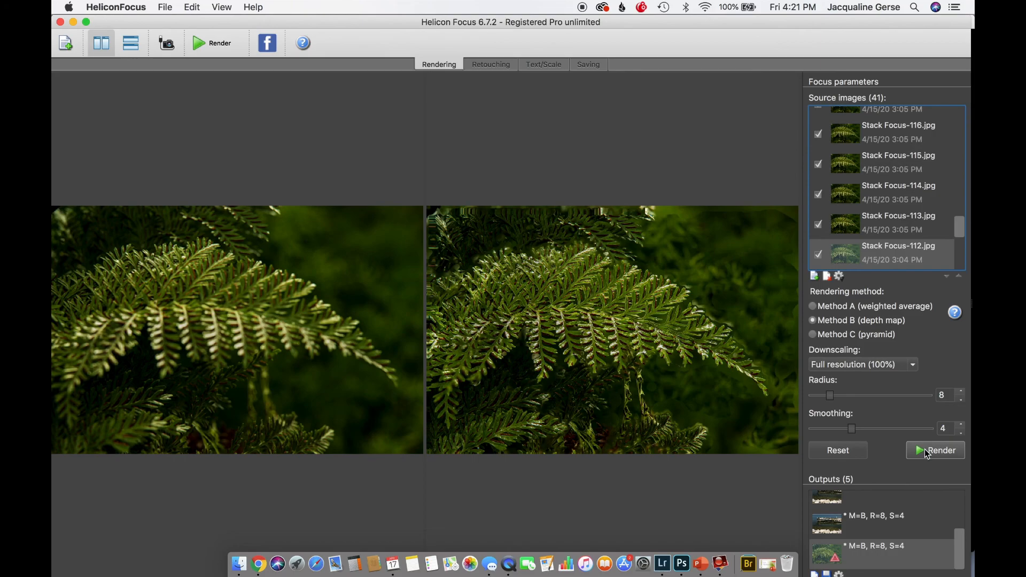
Show the window full screen and inspect the rendered fern at 100% beside the source image, checking fronds, edges and background
click(87, 24)
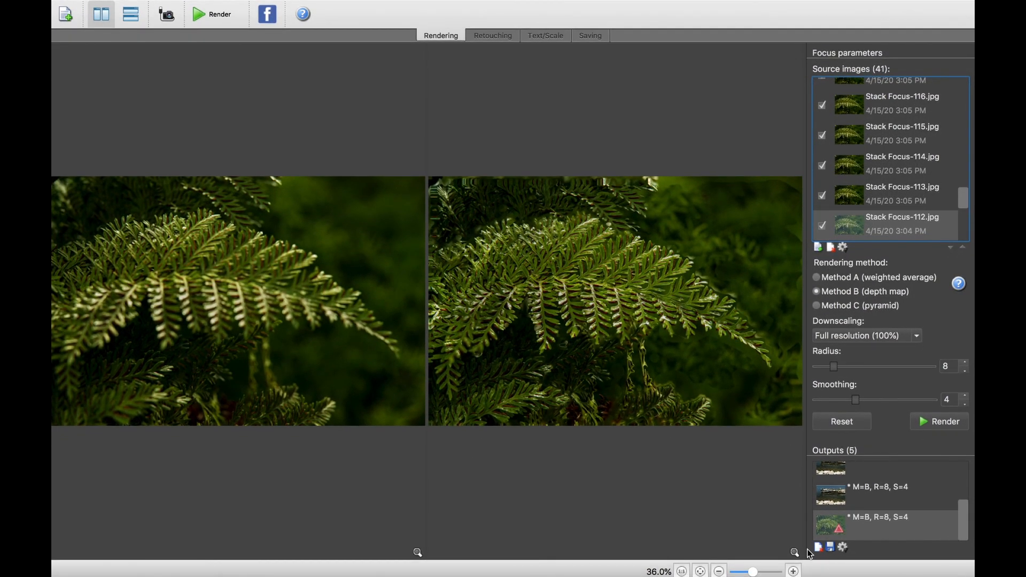
click(794, 572)
click(794, 571)
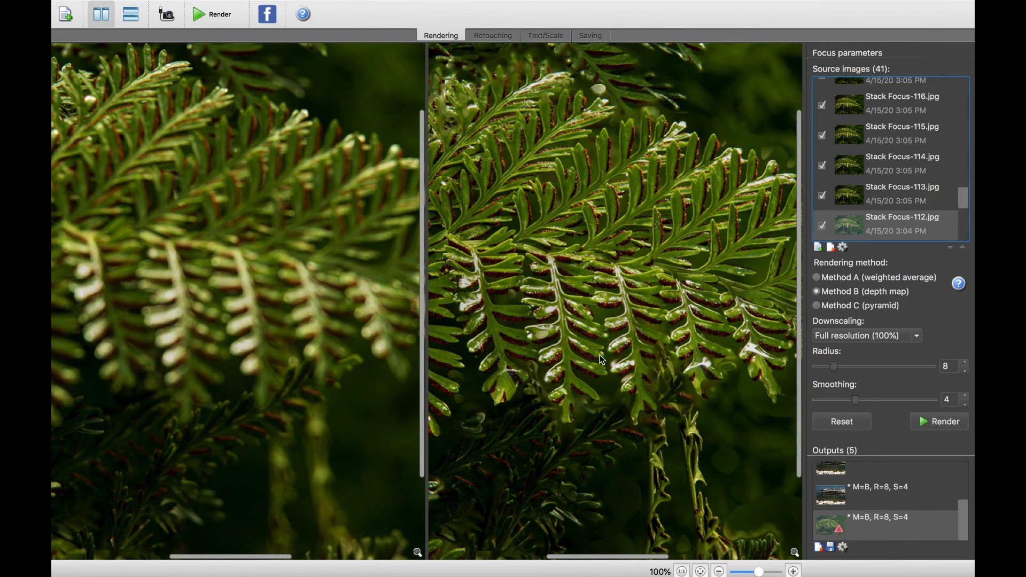
scroll(600, 355, left, 10)
scroll(599, 355, down, 5)
scroll(599, 355, up, 2)
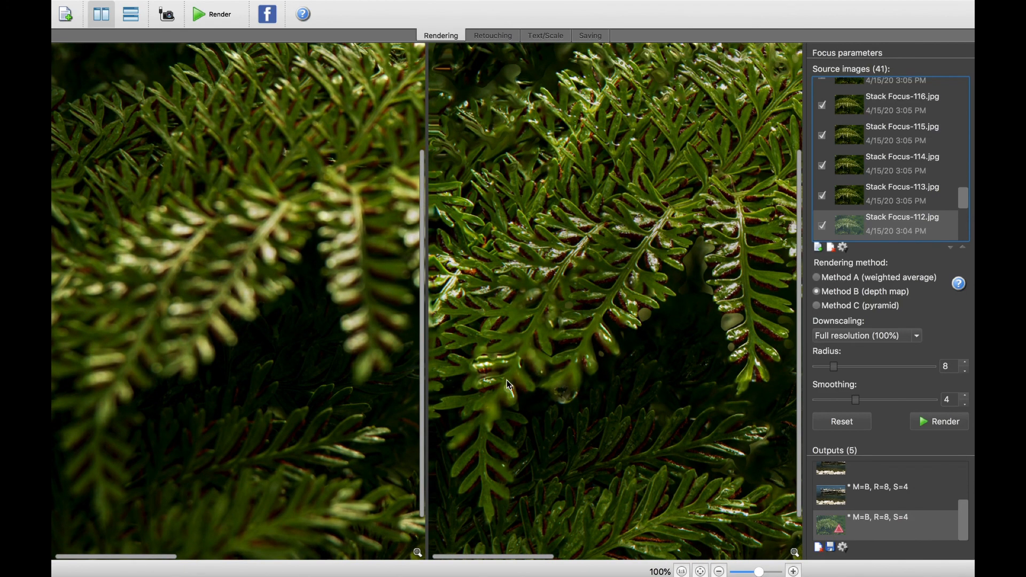
scroll(535, 370, up, 8)
scroll(534, 370, right, 8)
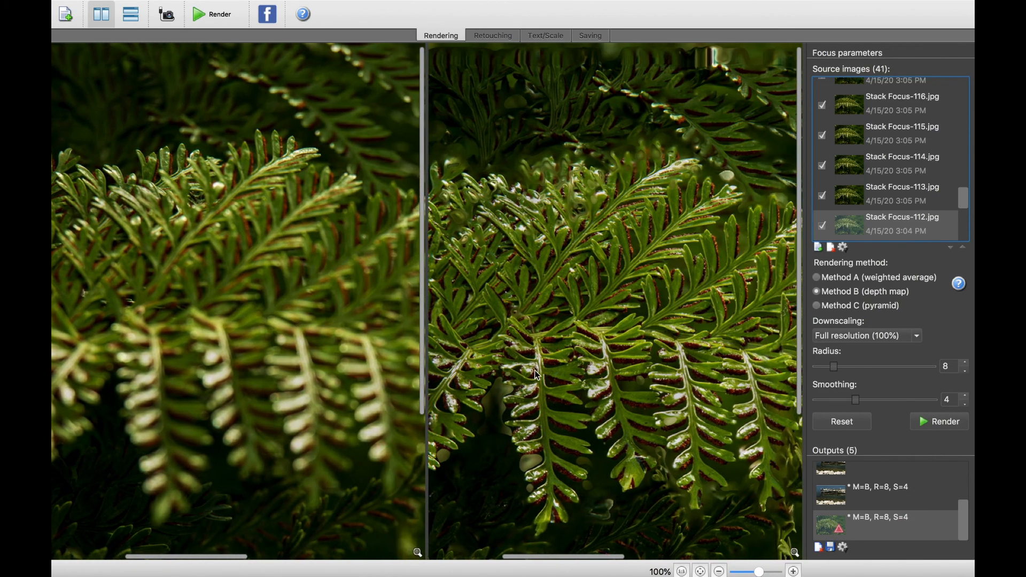
scroll(536, 372, down, 8)
scroll(536, 372, right, 8)
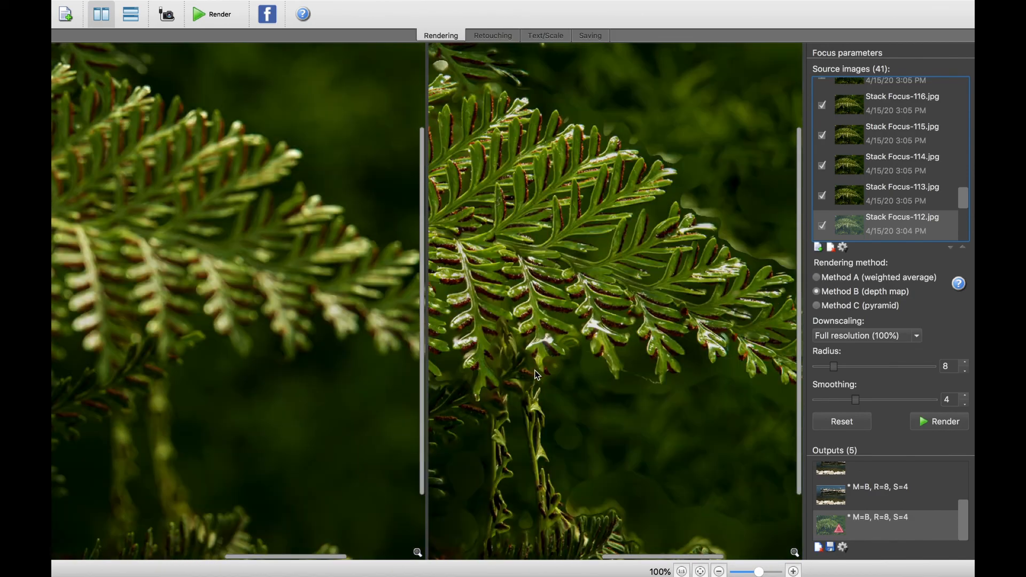
Examine the hanging stems, lower fronds and outer frond tip of the rendered fern against the blurred source at 100%
scroll(537, 375, left, 10)
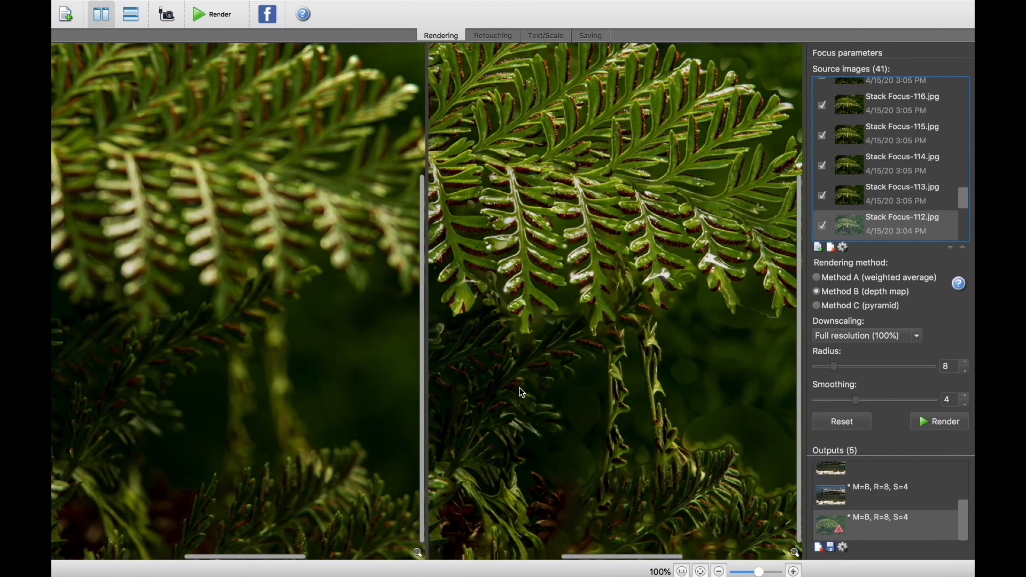
scroll(520, 391, left, 10)
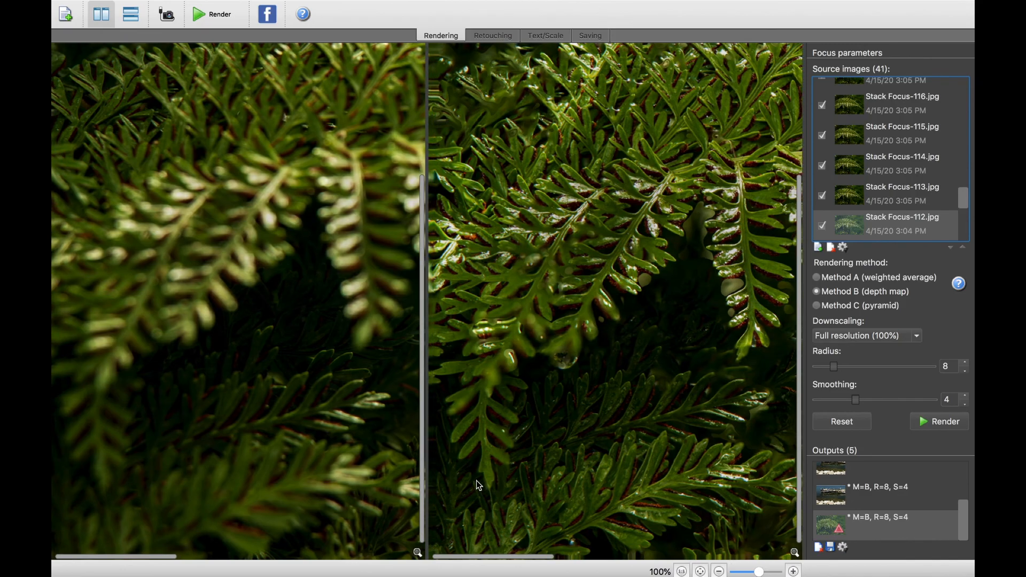
scroll(640, 442, right, 10)
scroll(640, 441, up, 3)
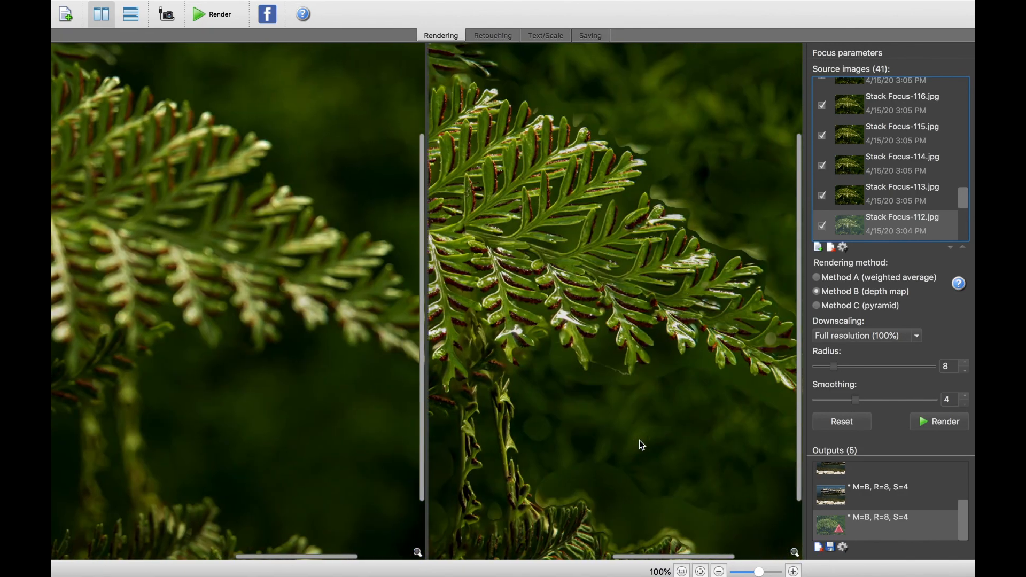
scroll(639, 440, right, 5)
scroll(639, 441, up, 5)
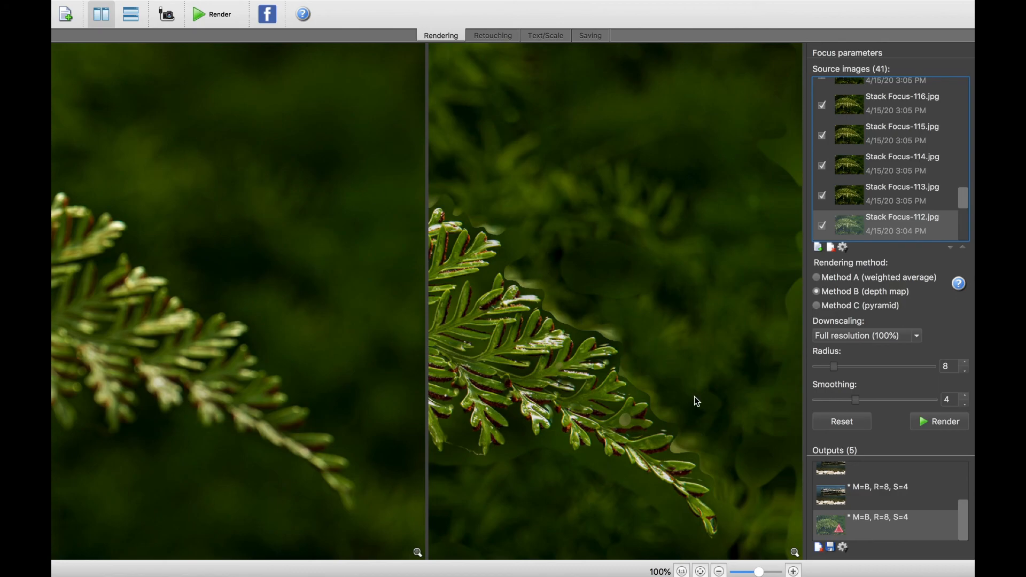
scroll(703, 397, up, 3)
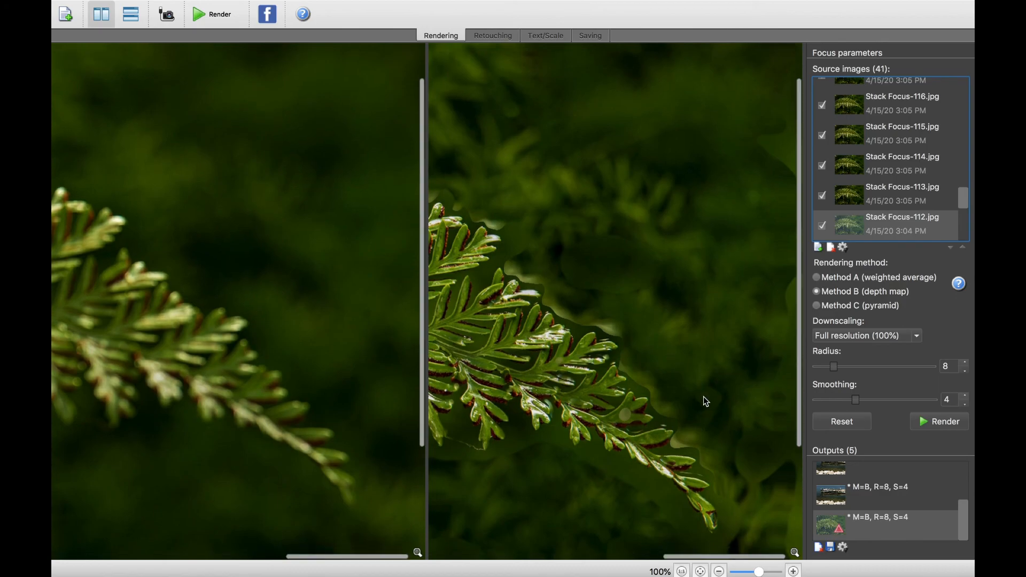
scroll(704, 397, left, 5)
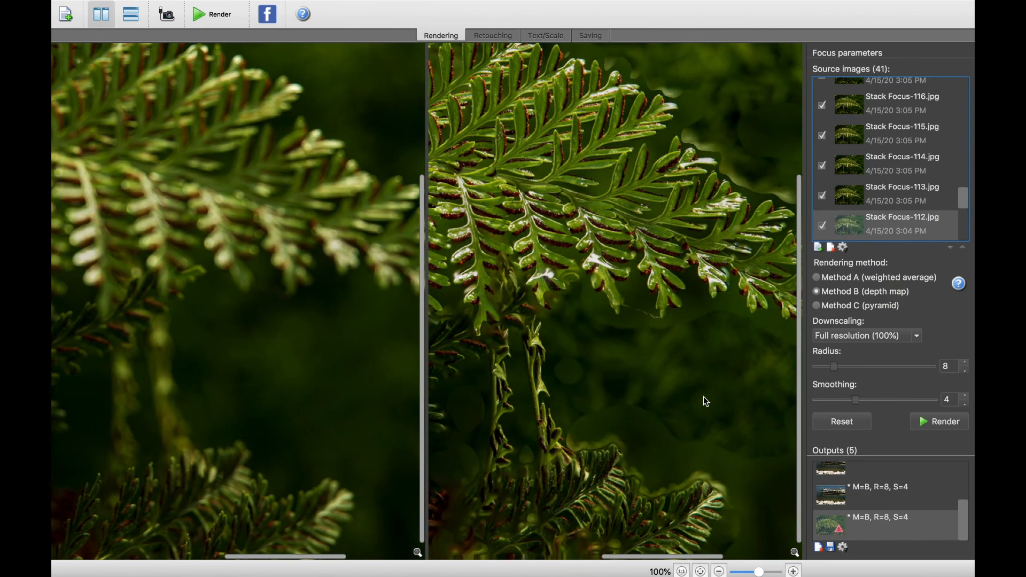
scroll(704, 396, right, 5)
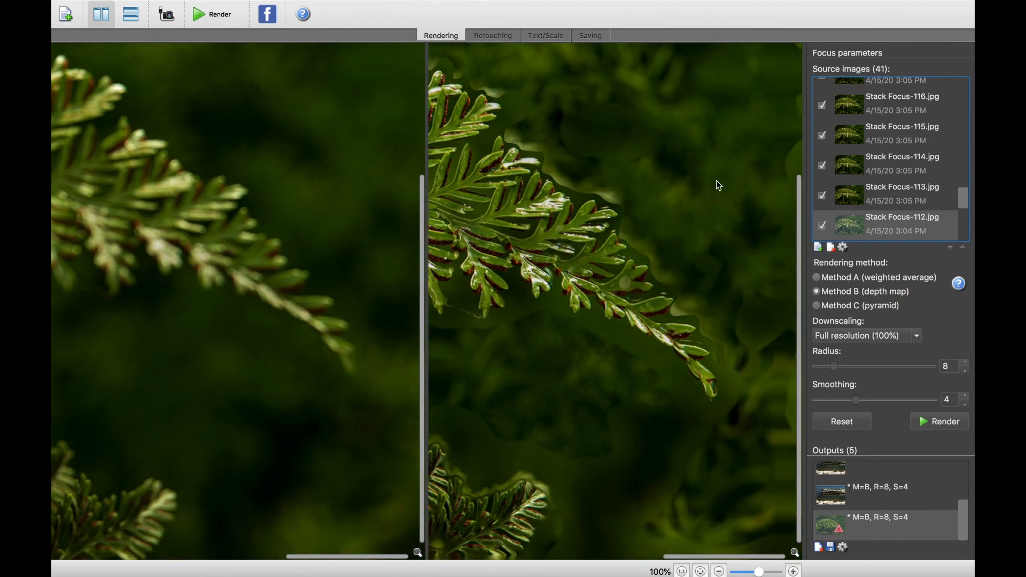
Reduce the magnification to 33.3% to compare the whole rendered fern with the source image
click(719, 571)
click(718, 571)
click(719, 571)
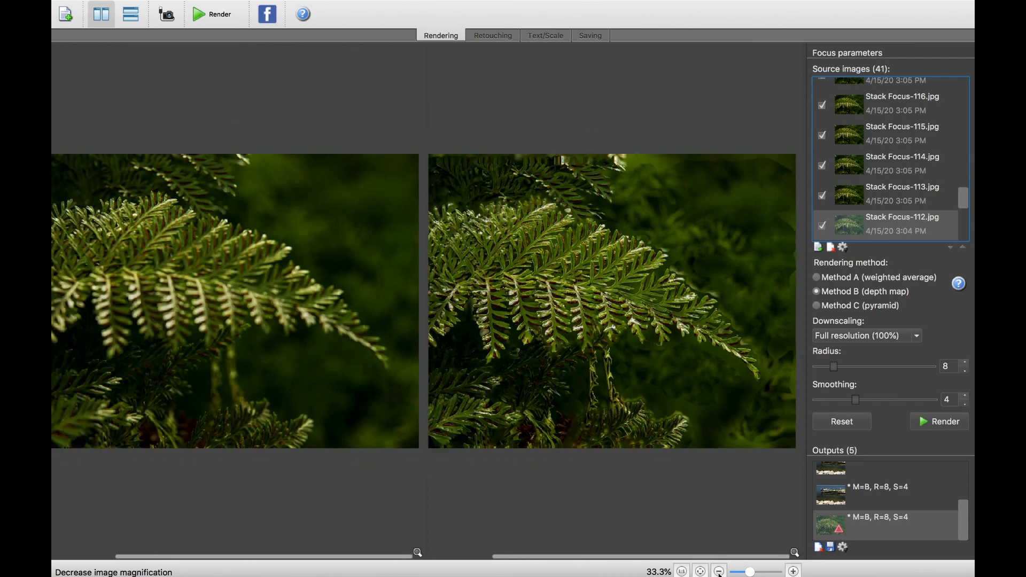